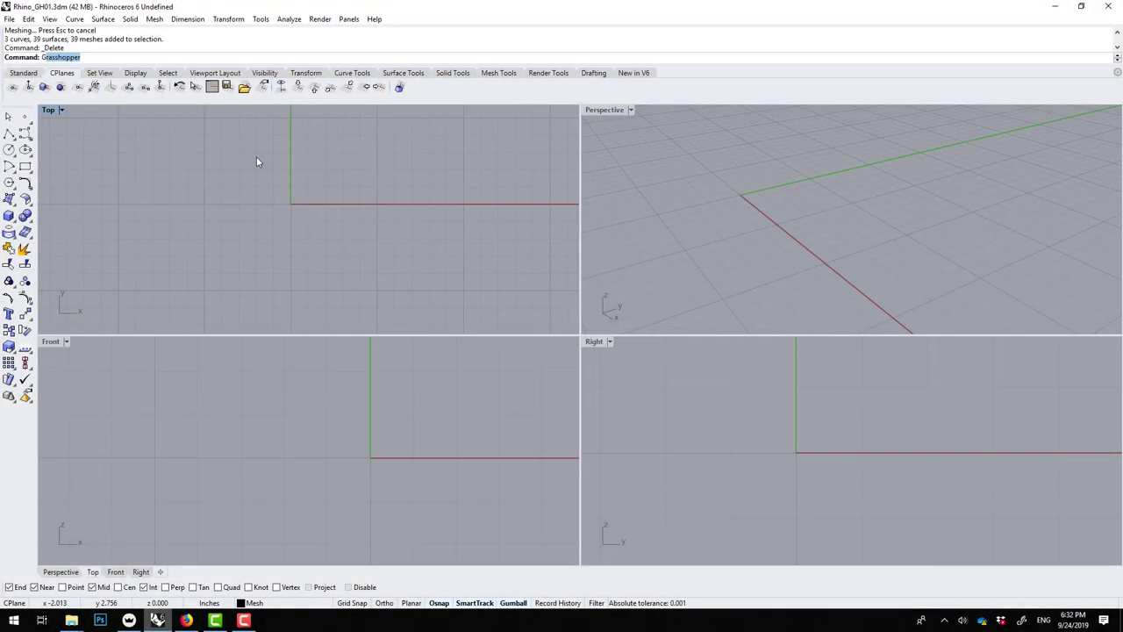
- Open Grasshopper and delete the four existing components and the Number slider from its canvas
text(Grasshopper)
key(Return)
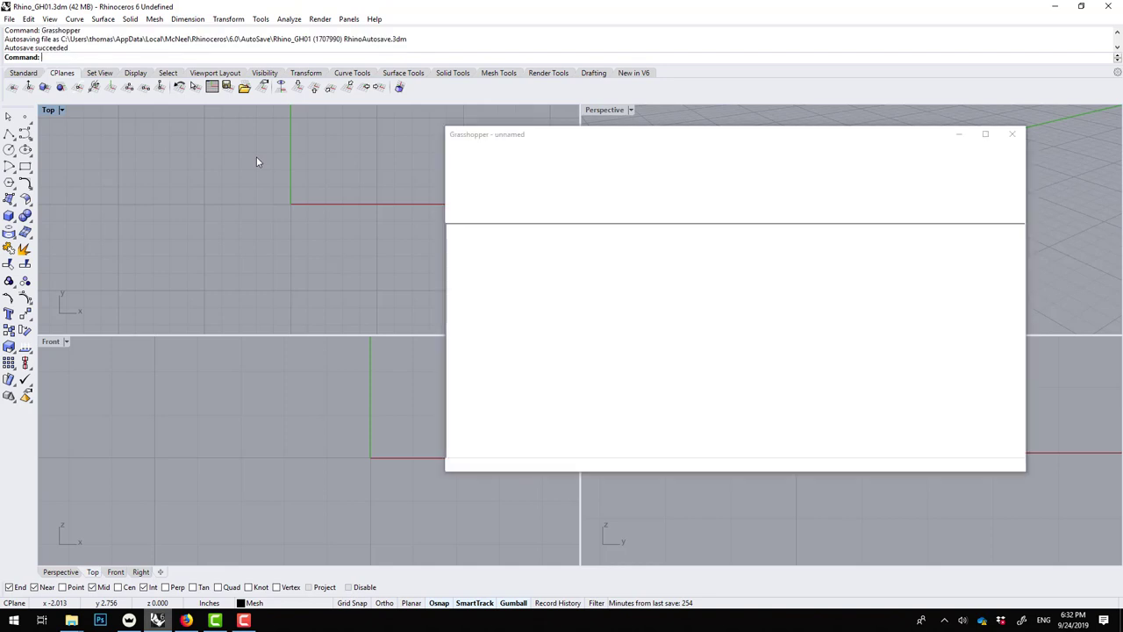
drag(496, 280, 849, 449)
key(Delete)
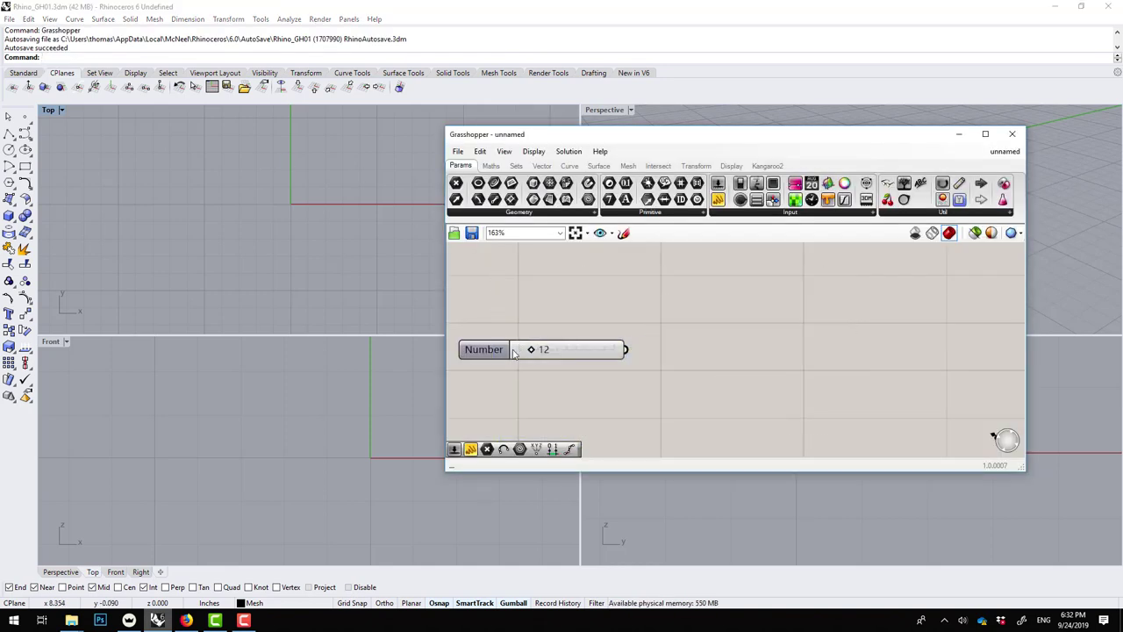
click(502, 351)
key(Delete)
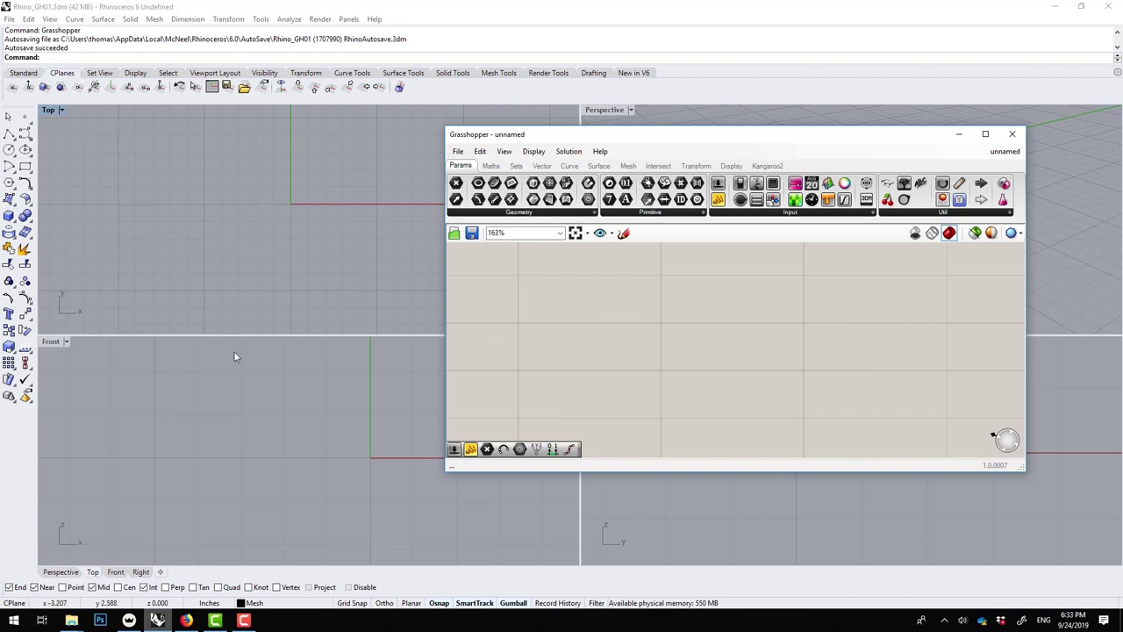
- Pan the Front view and move the Grasshopper window to the lower right
click(309, 431)
right_drag(309, 431, 263, 431)
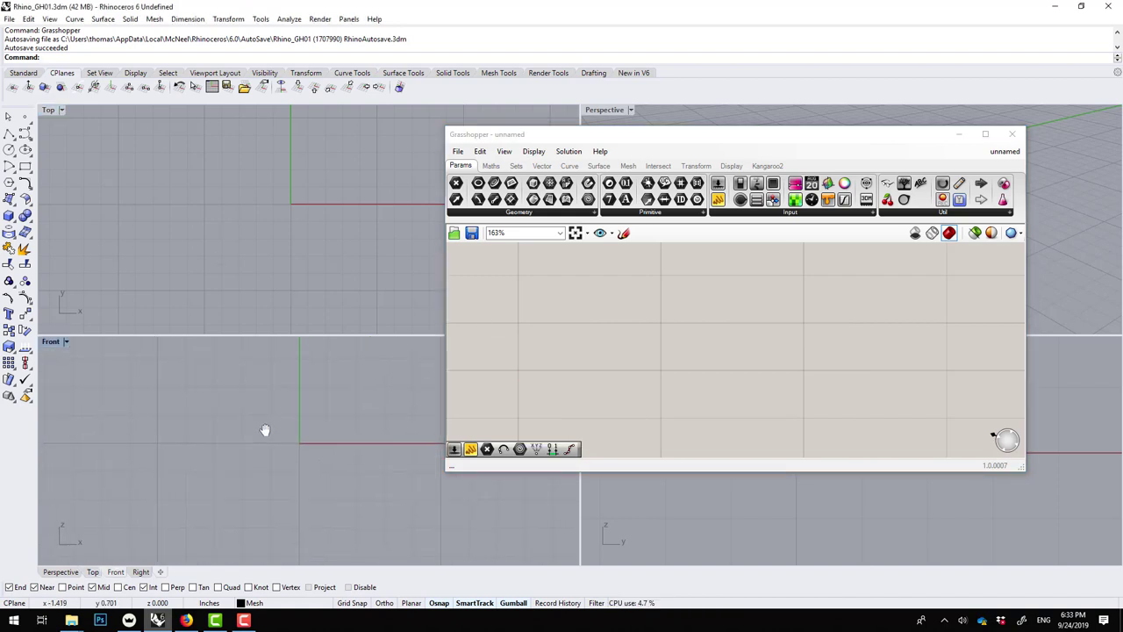
drag(528, 142, 707, 177)
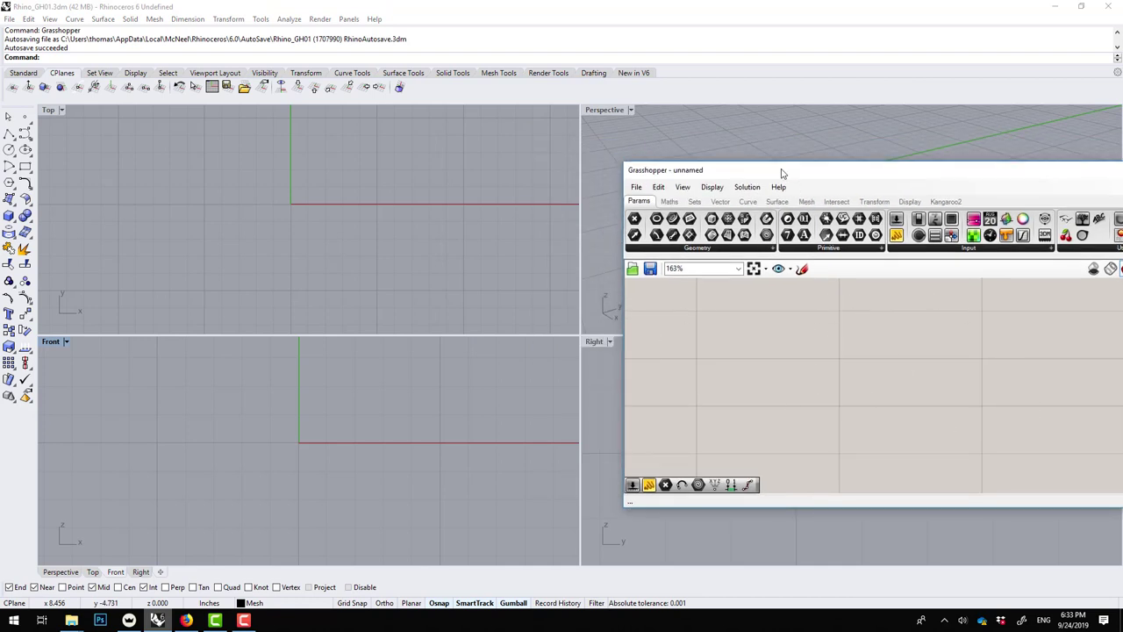
drag(782, 173, 623, 180)
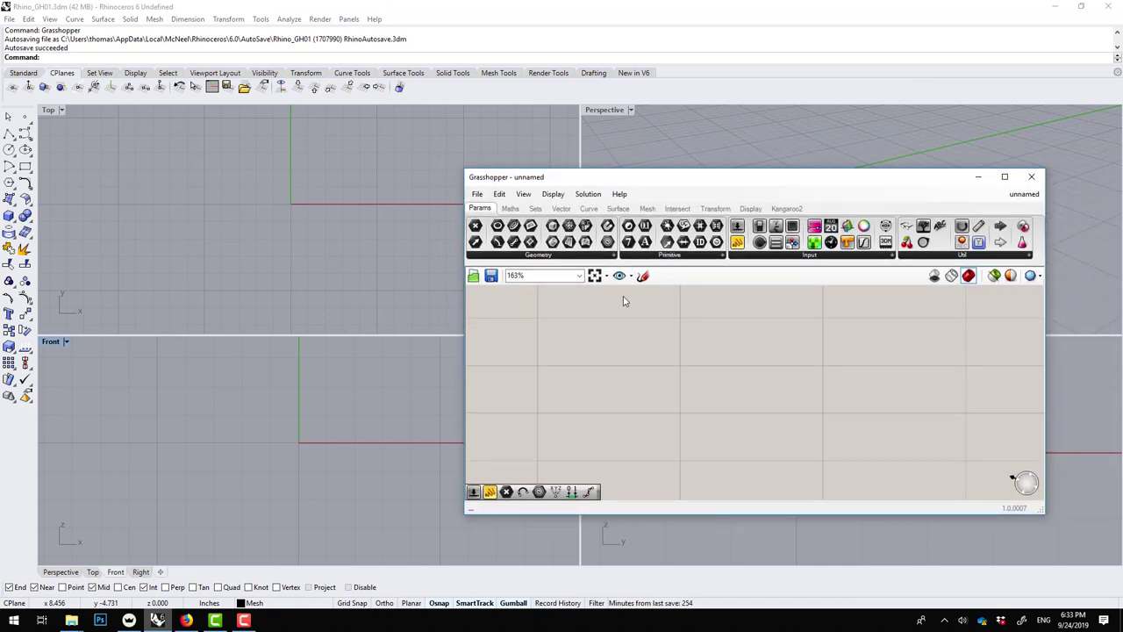
drag(479, 179, 568, 243)
scroll(752, 413, down, 3)
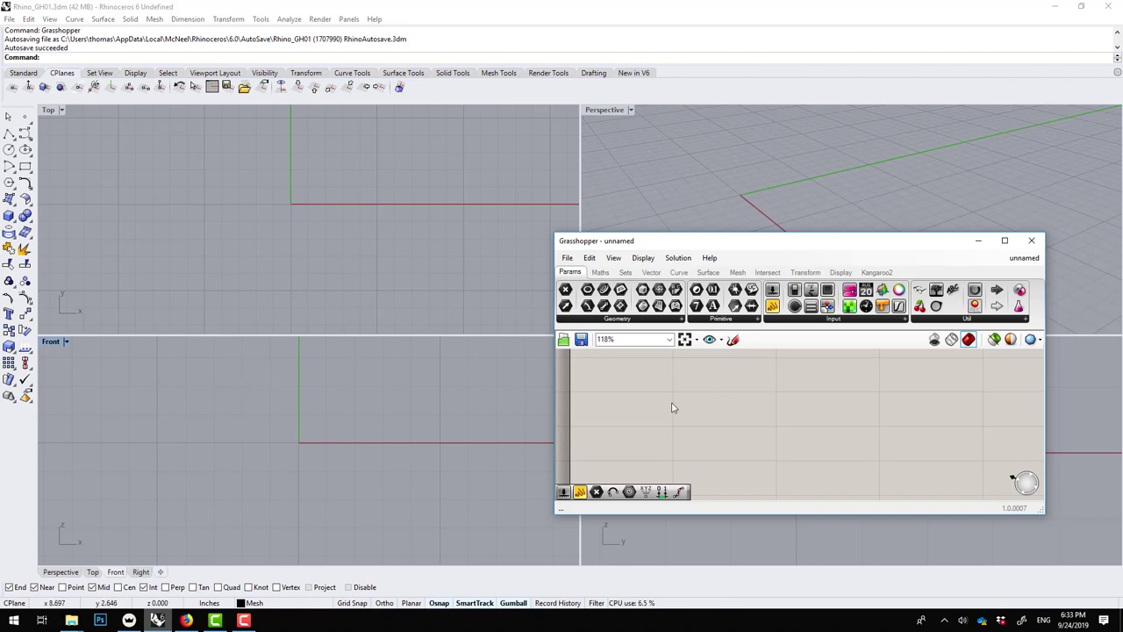
- Draw a circle centred at the origin with a diameter of about 16.623
click(9, 149)
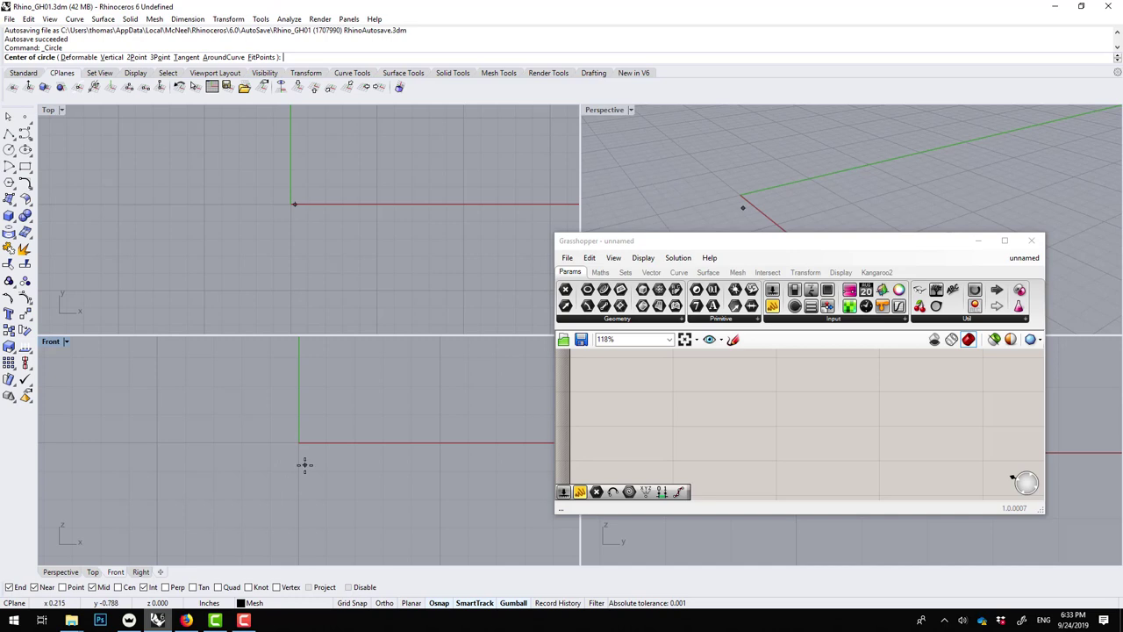
text(0)
key(Return)
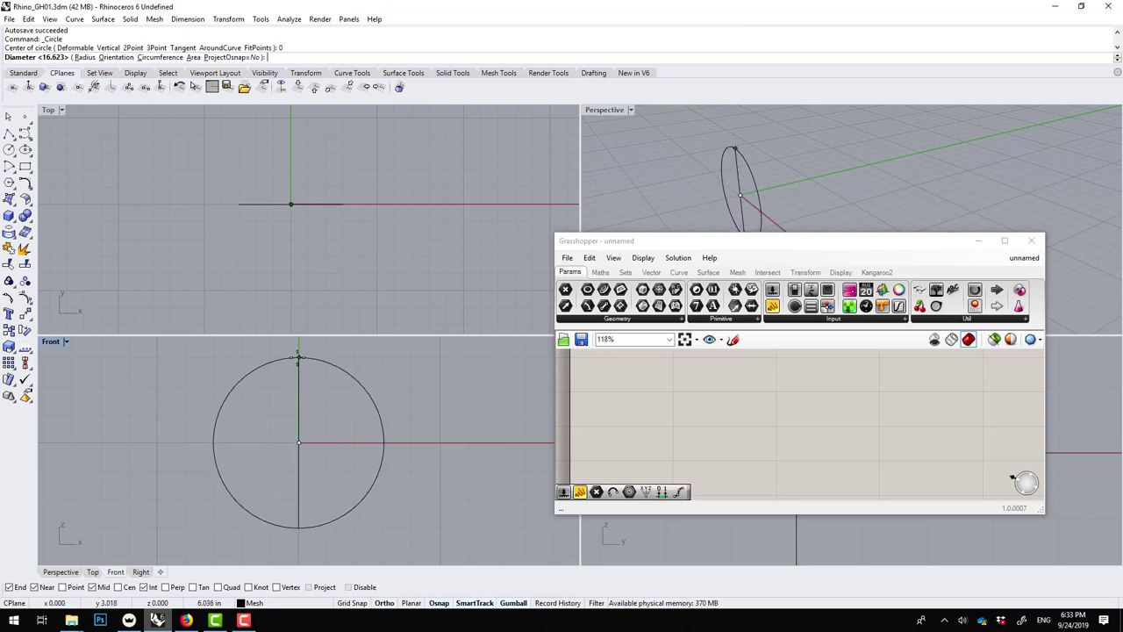
scroll(298, 369, down, 3)
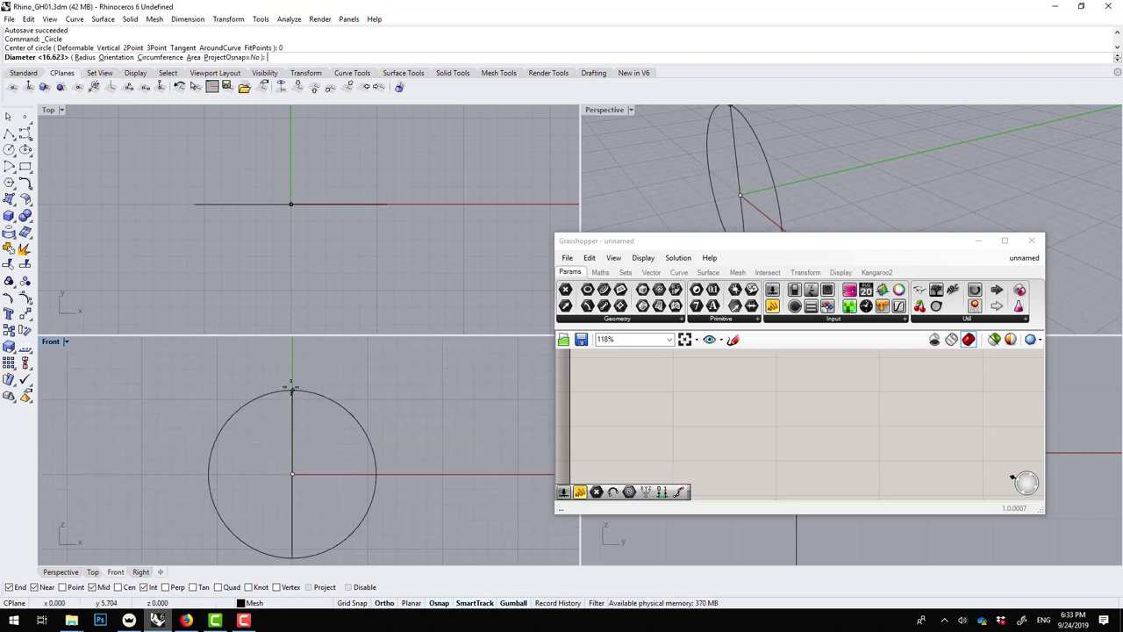
click(292, 387)
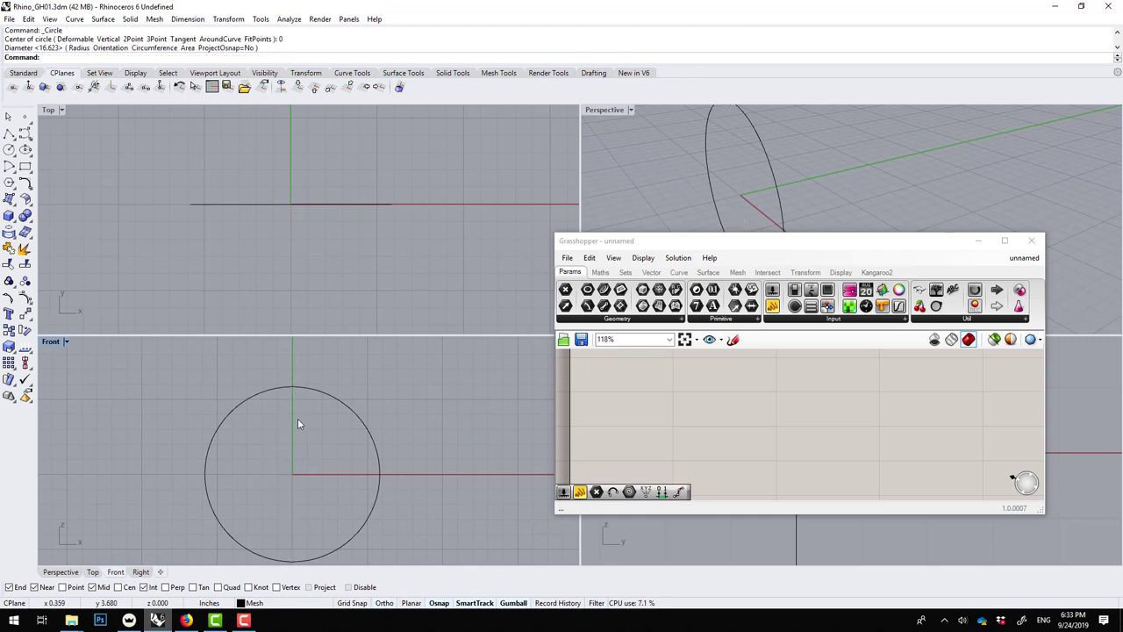
- Draw a smaller concentric circle of diameter 11.642 at the origin and select it
key(Return)
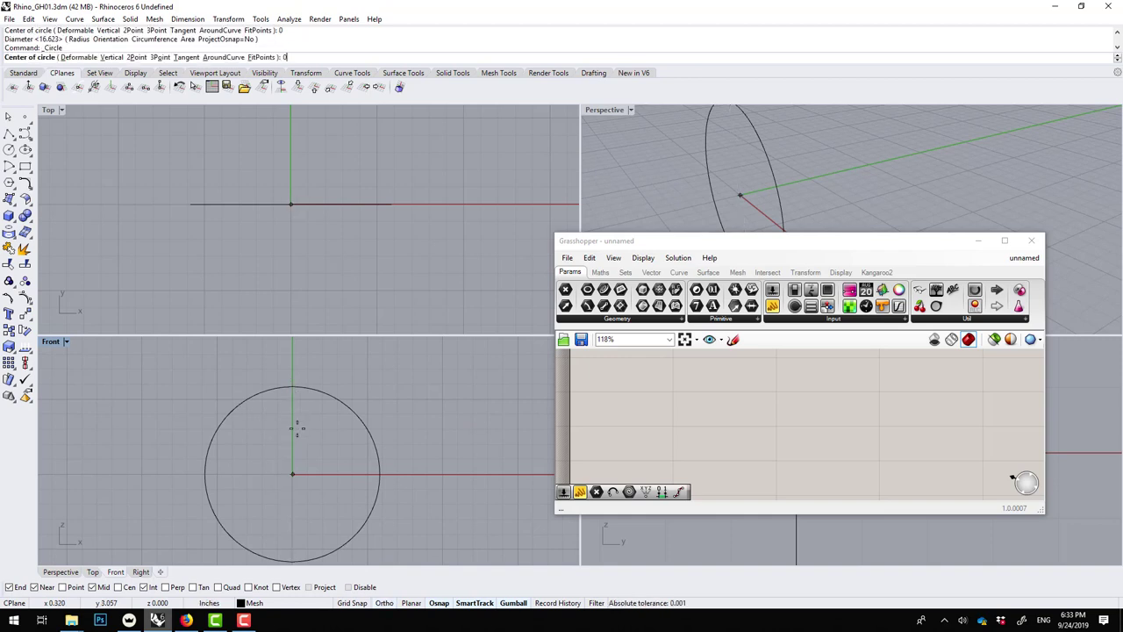
text(0)
key(Return)
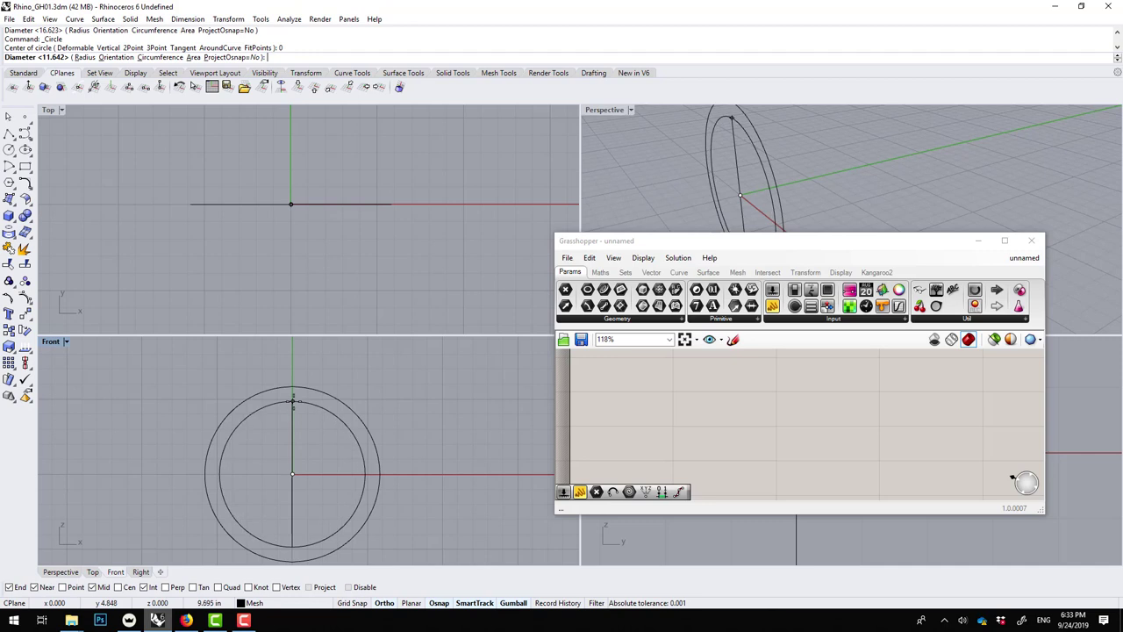
click(294, 401)
click(294, 403)
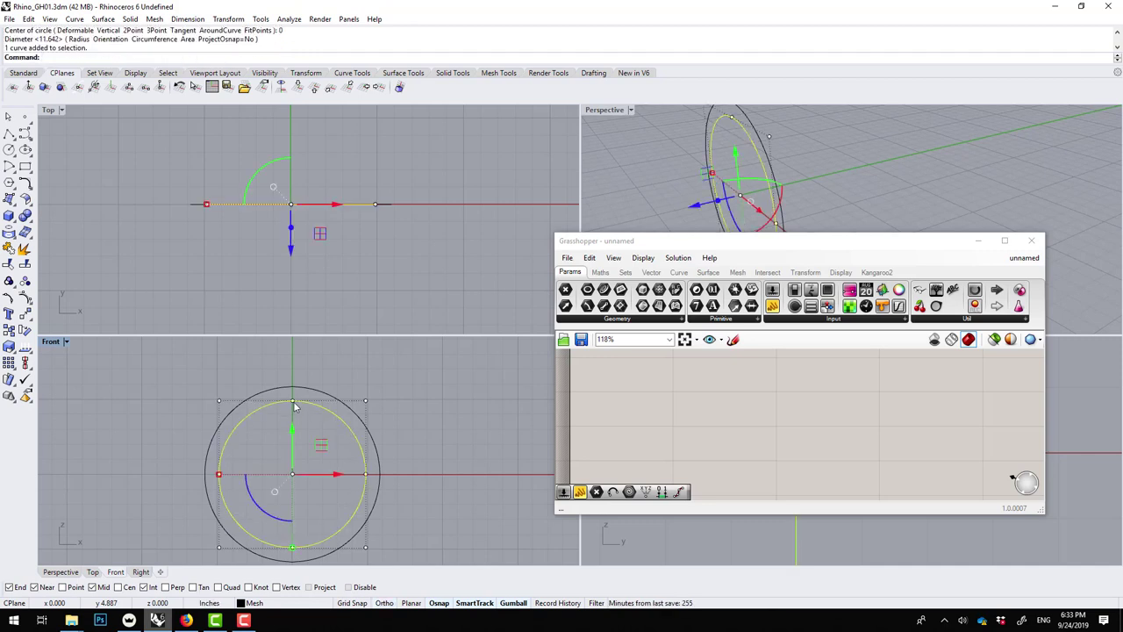
- Move the smaller circle down in the Front view and sideways in the Right view
drag(293, 429, 293, 440)
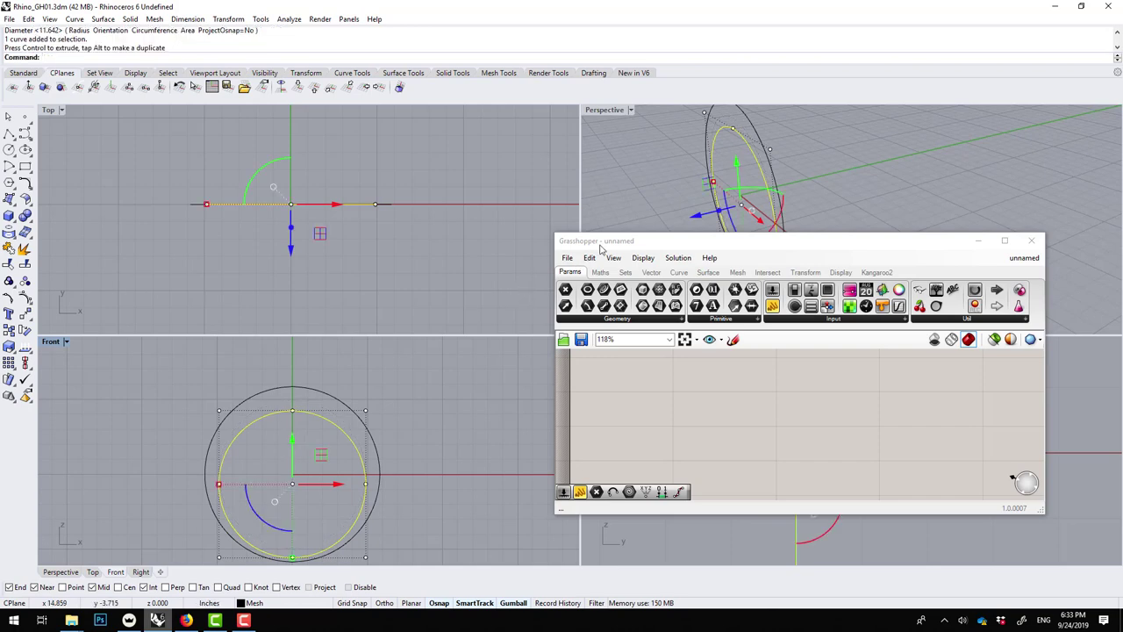
drag(746, 241, 262, 155)
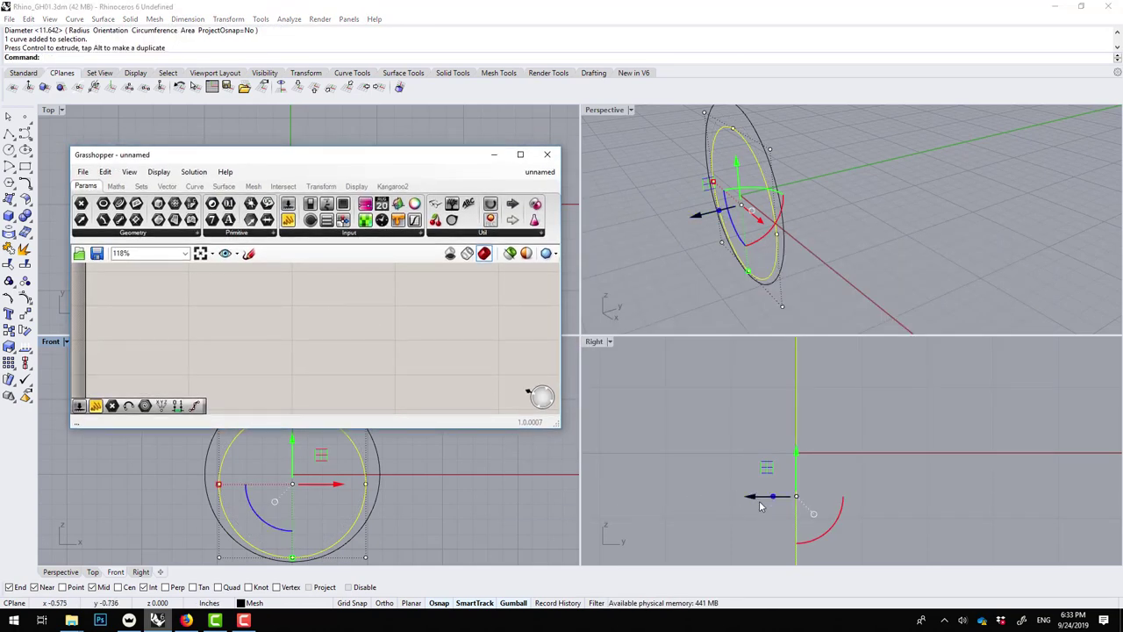
drag(743, 497, 721, 499)
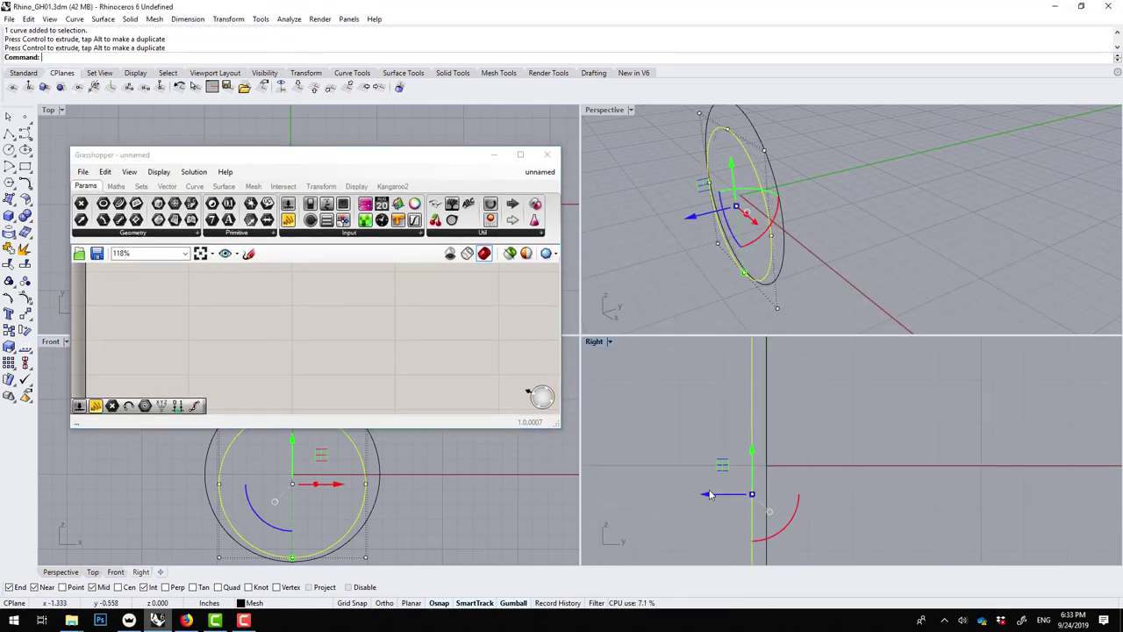
scroll(722, 474, down, 3)
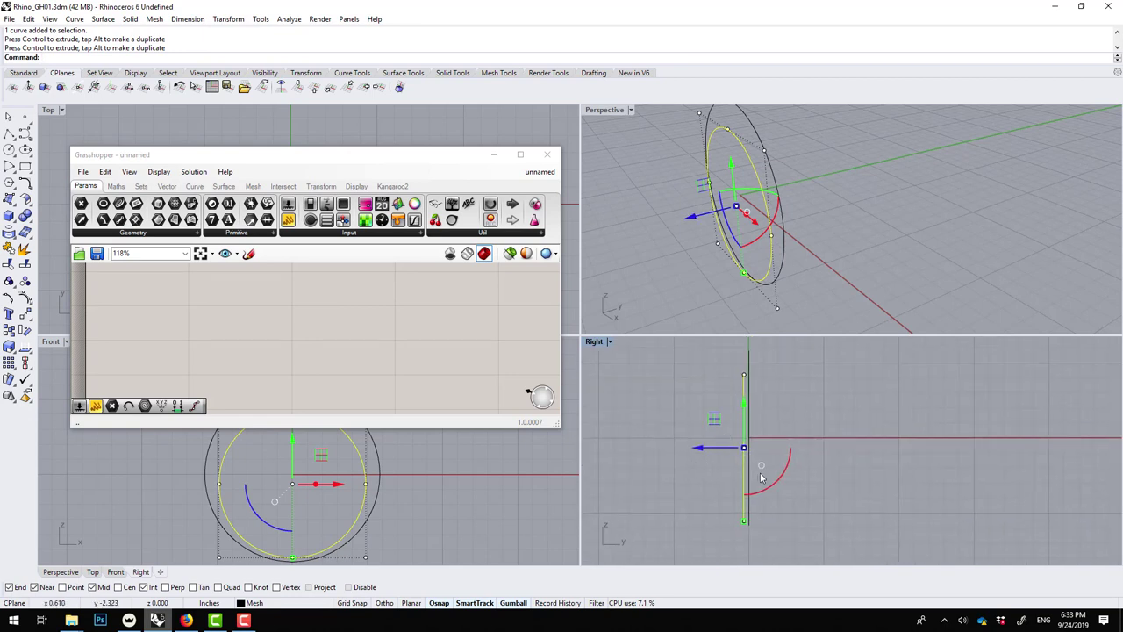
- Rotate the smaller circle 90 degrees and shift it slightly along its axis
click(777, 488)
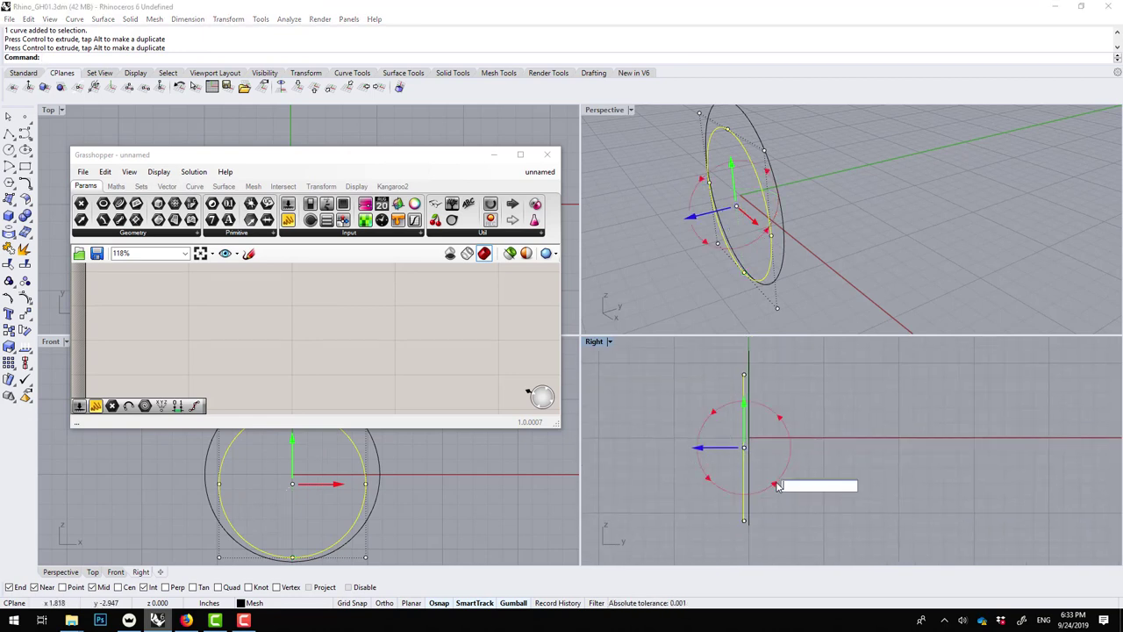
text(90)
key(Return)
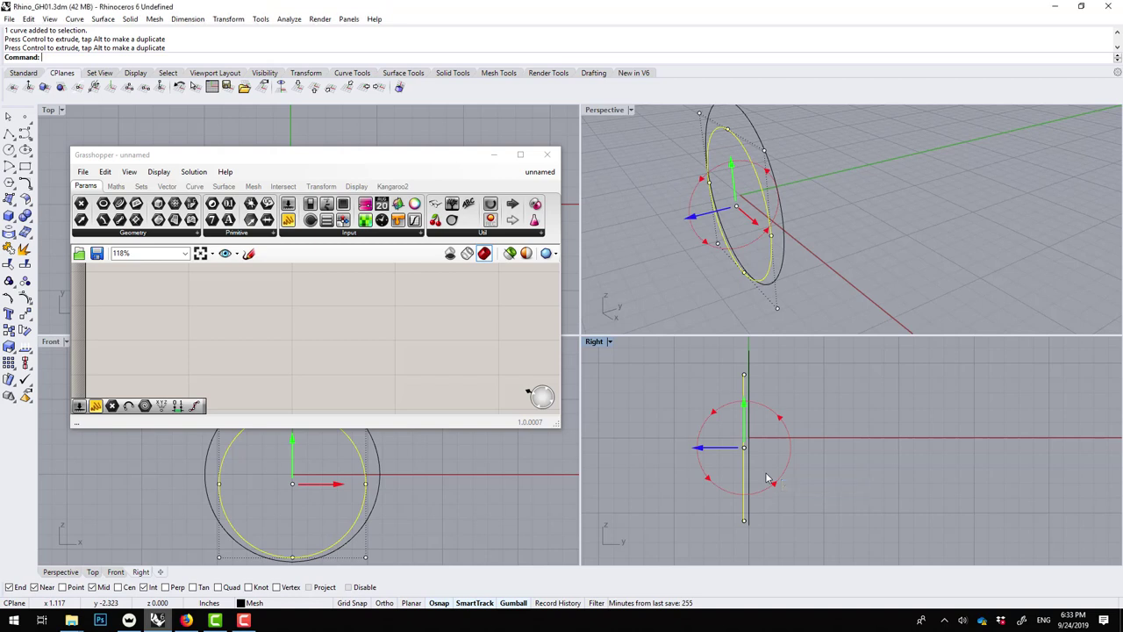
key(ctrl+z)
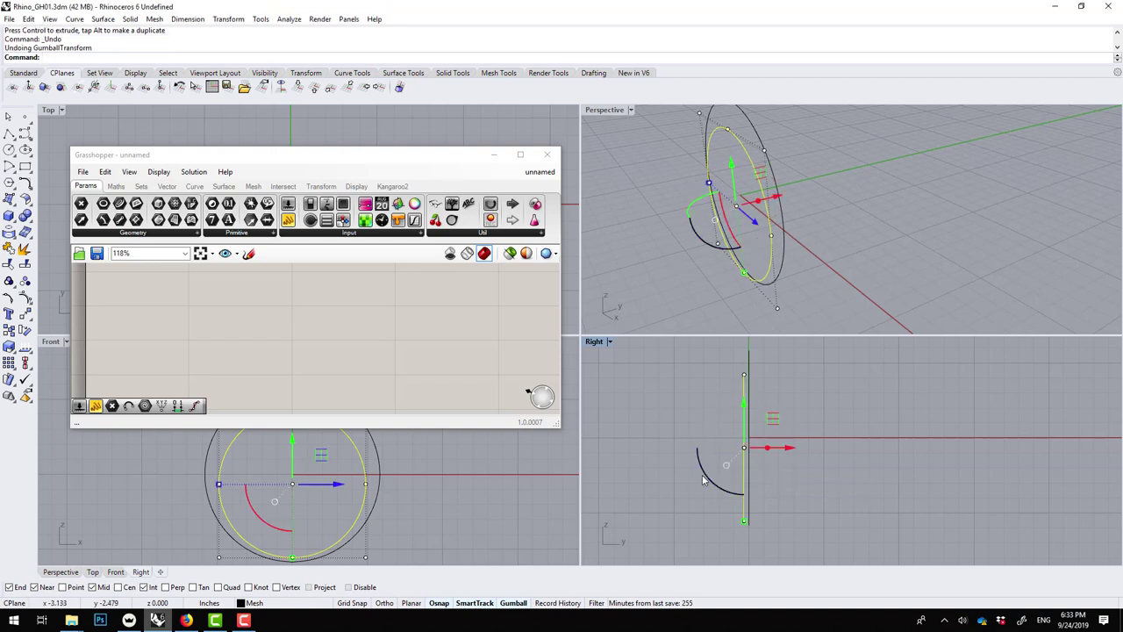
click(704, 476)
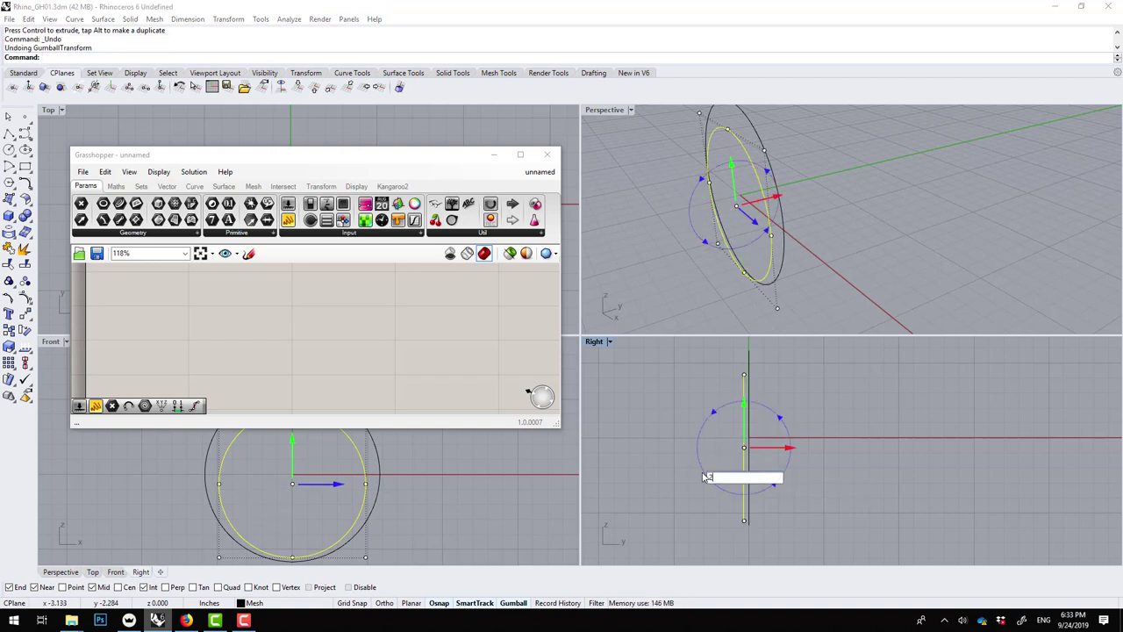
key(Return)
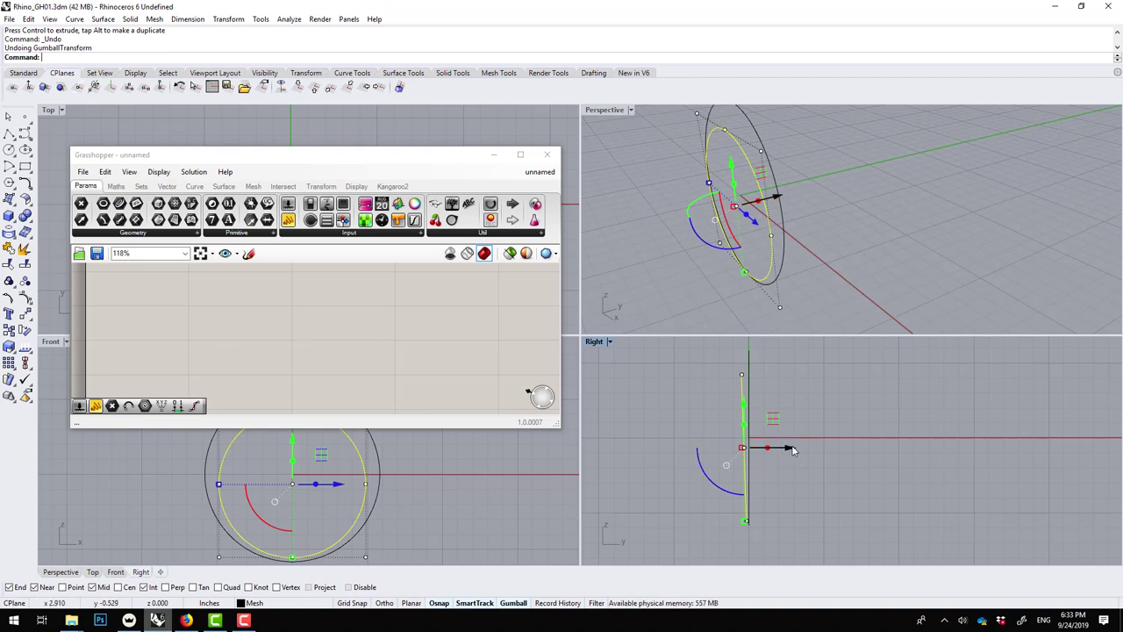
drag(791, 449, 786, 453)
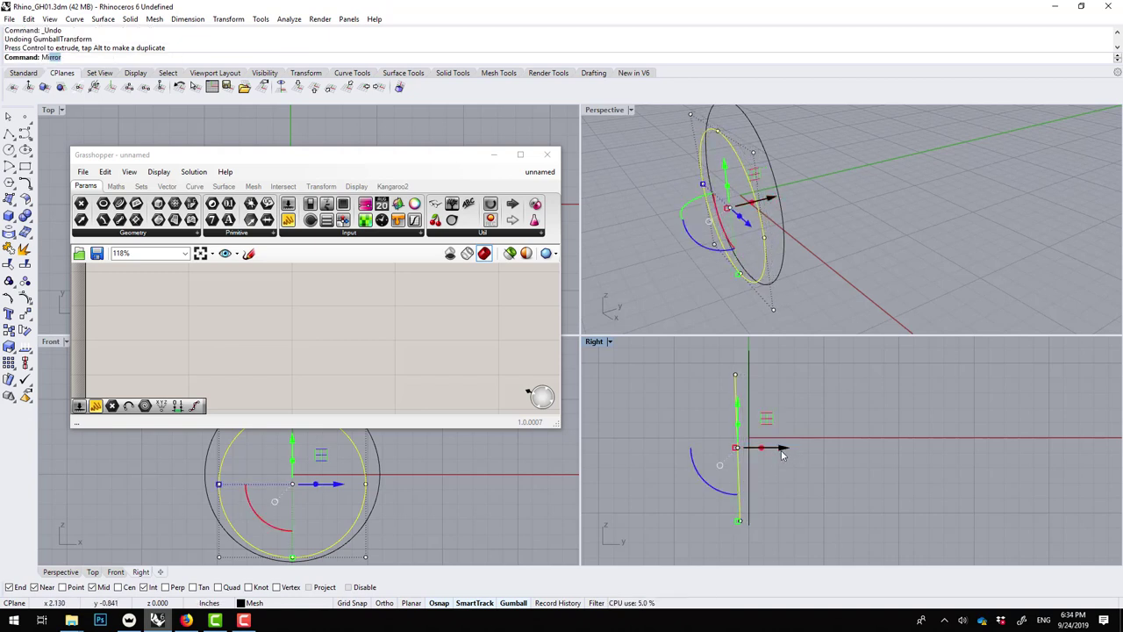
- Mirror the smaller circle across the origin to place a copy on the opposite side
key(Return)
text(0)
key(Return)
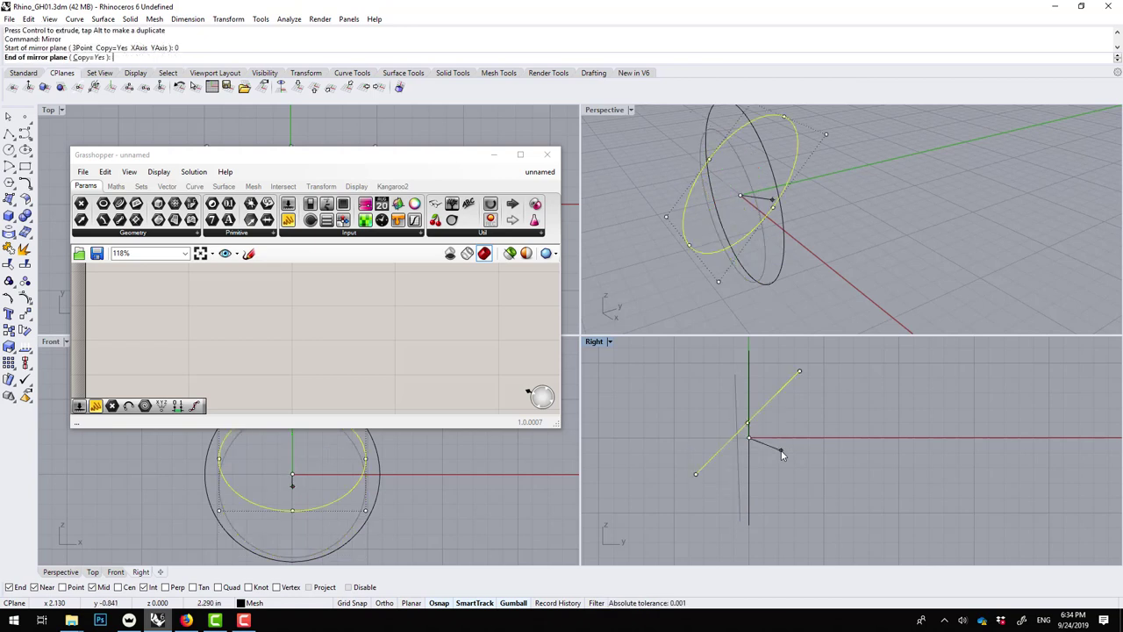
click(735, 499)
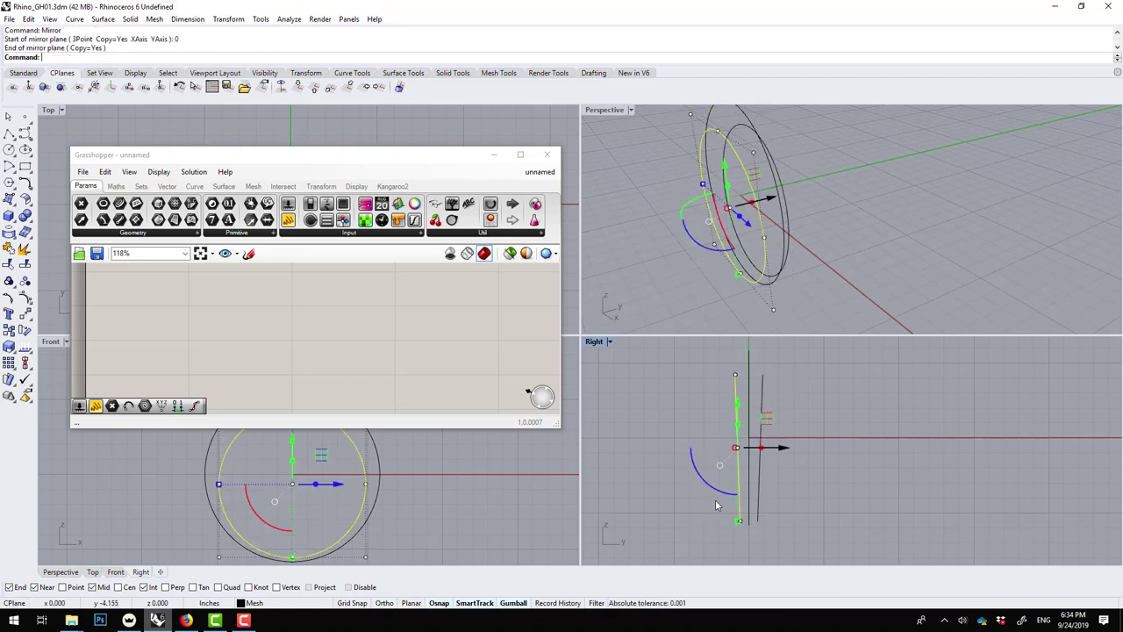
click(667, 429)
- Maximize and orbit the Perspective view to inspect the three circles, recentring the Grasshopper window
double_click(614, 108)
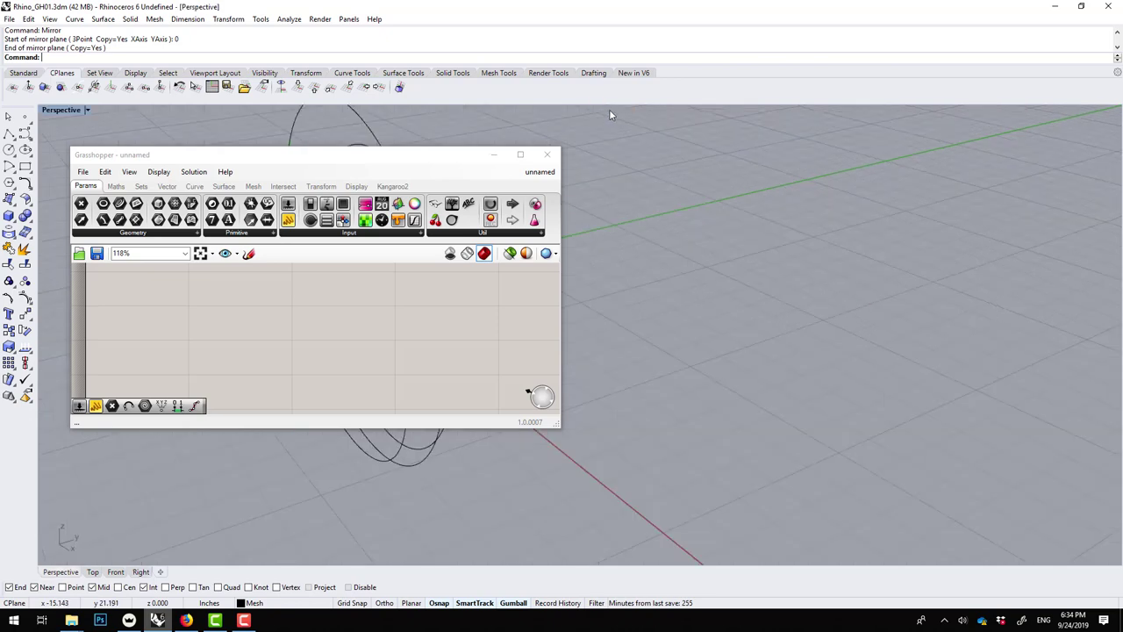
drag(384, 162, 957, 269)
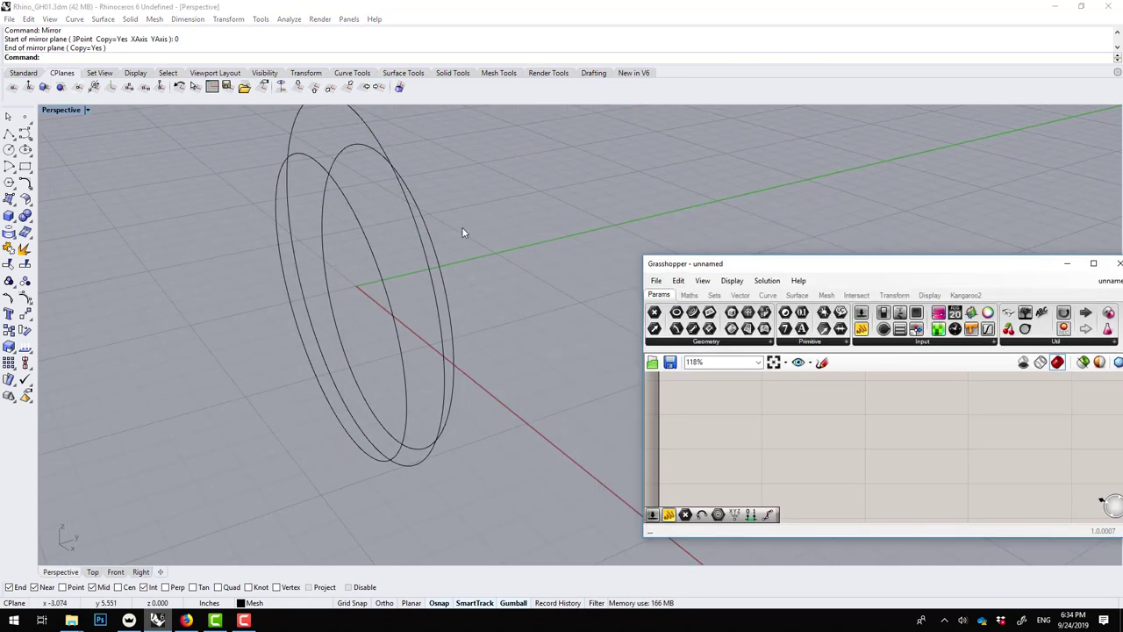
right_drag(462, 227, 351, 307)
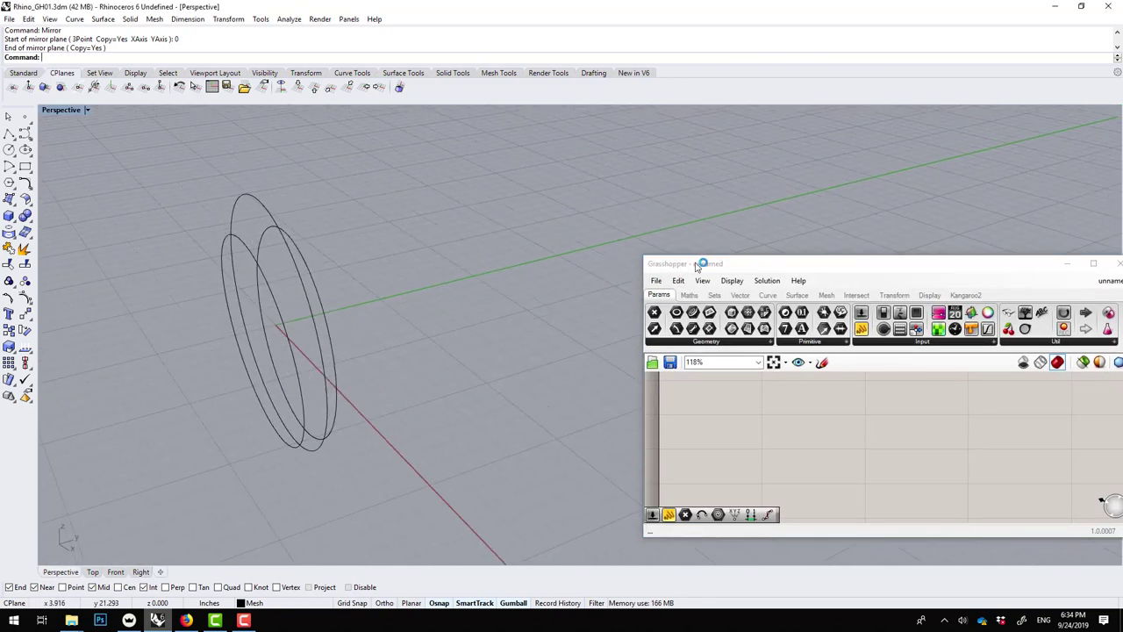
drag(699, 263, 470, 185)
right_drag(513, 342, 481, 333)
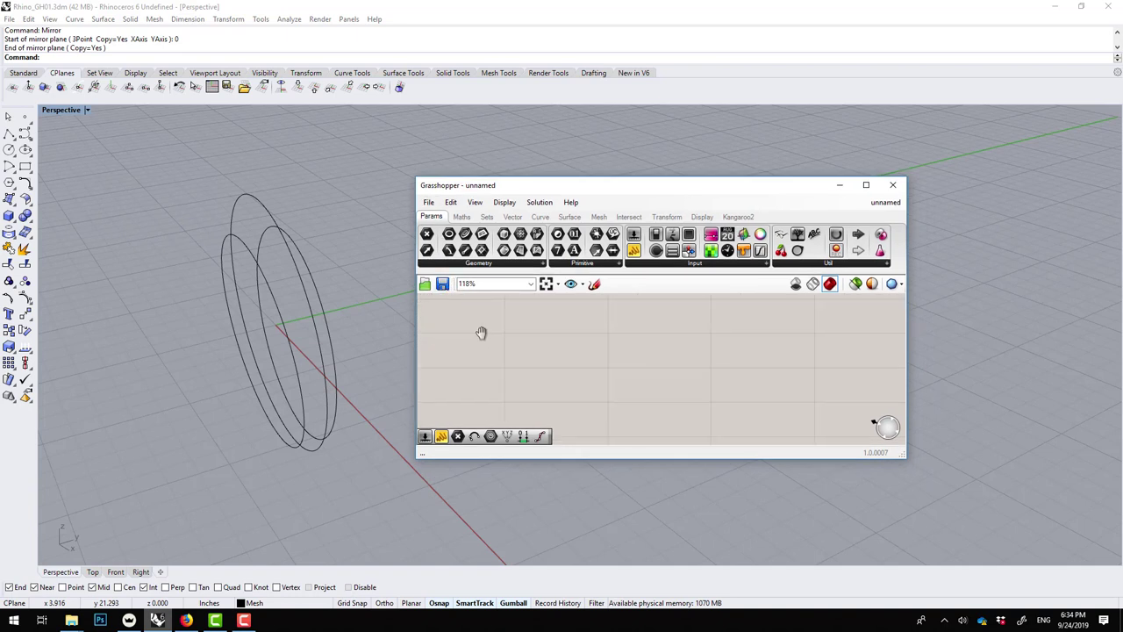
right_drag(356, 299, 316, 289)
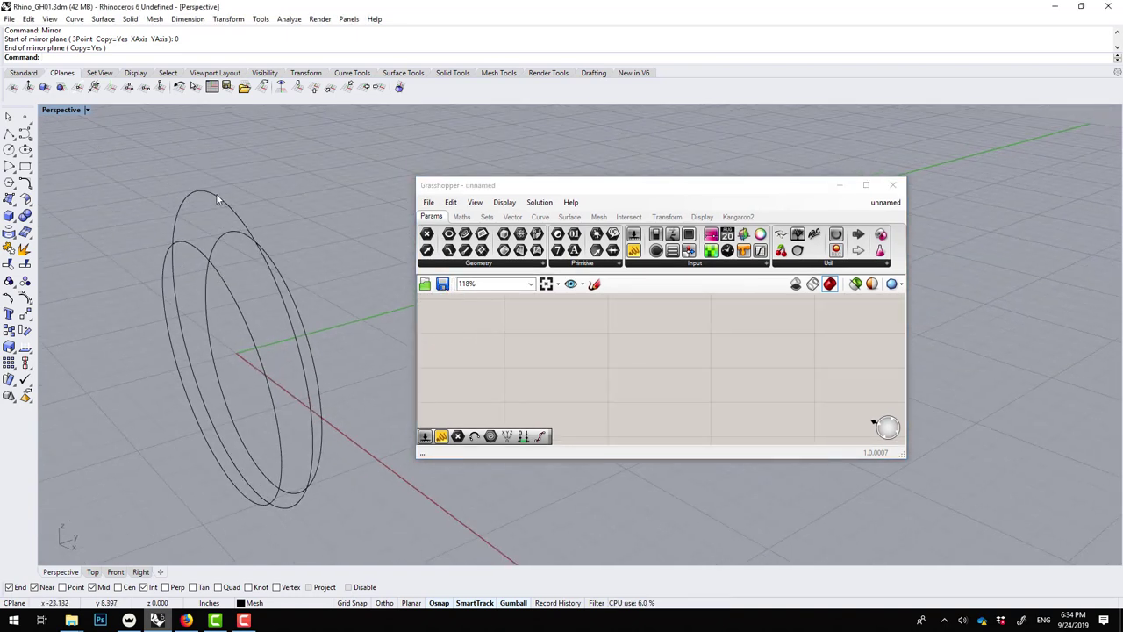
- Place a Curve parameter on the canvas via a 'curv' search
double_click(490, 337)
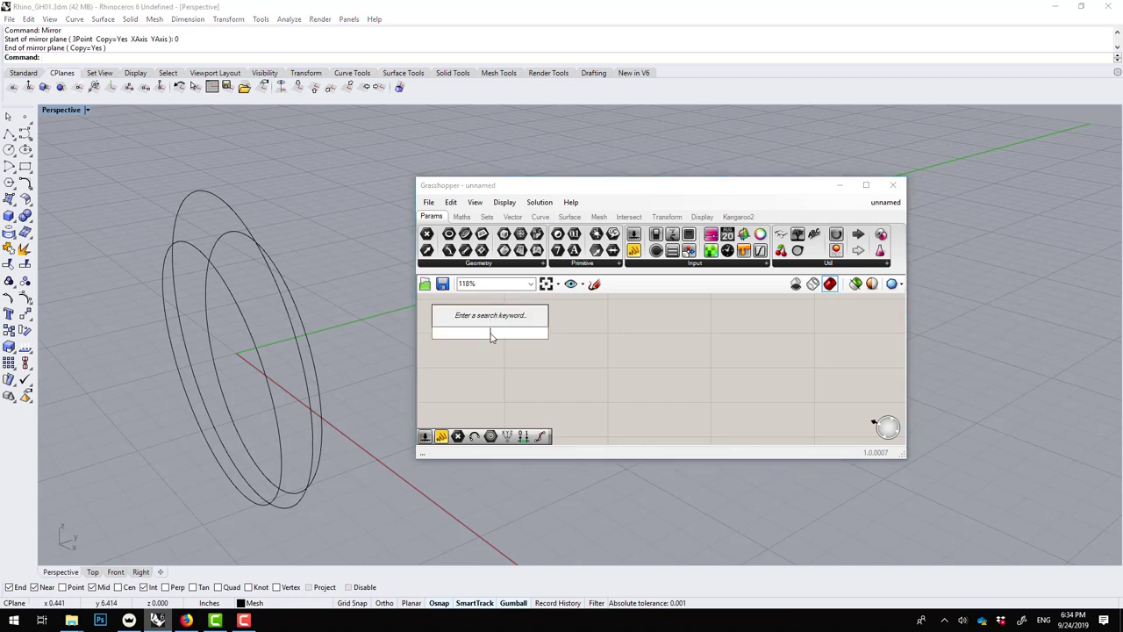
text(curv)
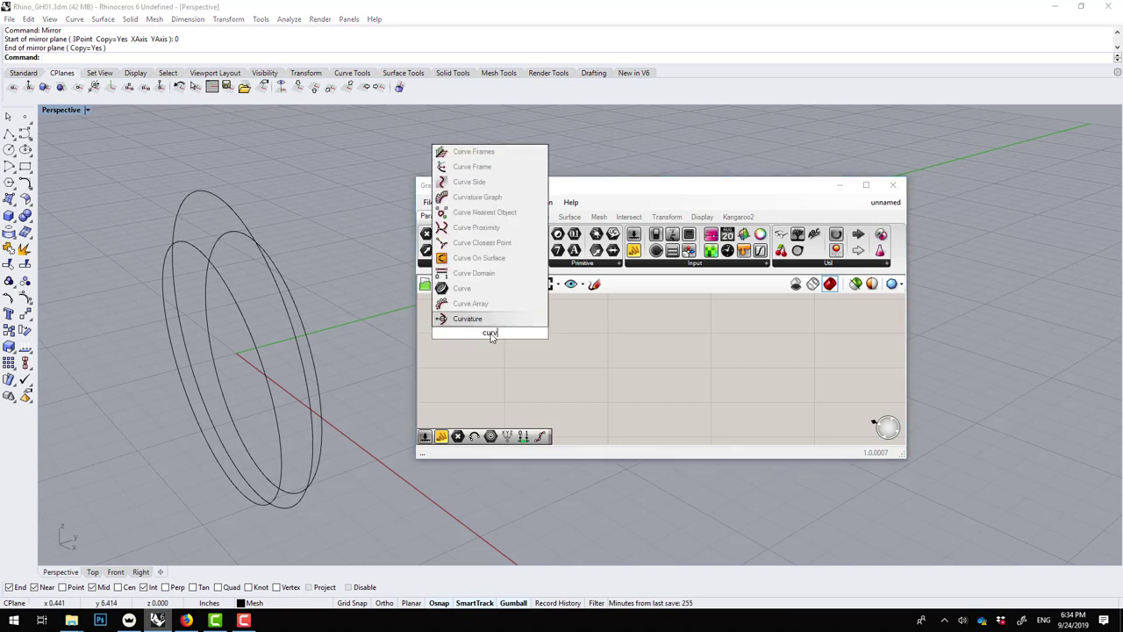
key(Up)
key(Up)
key(Return)
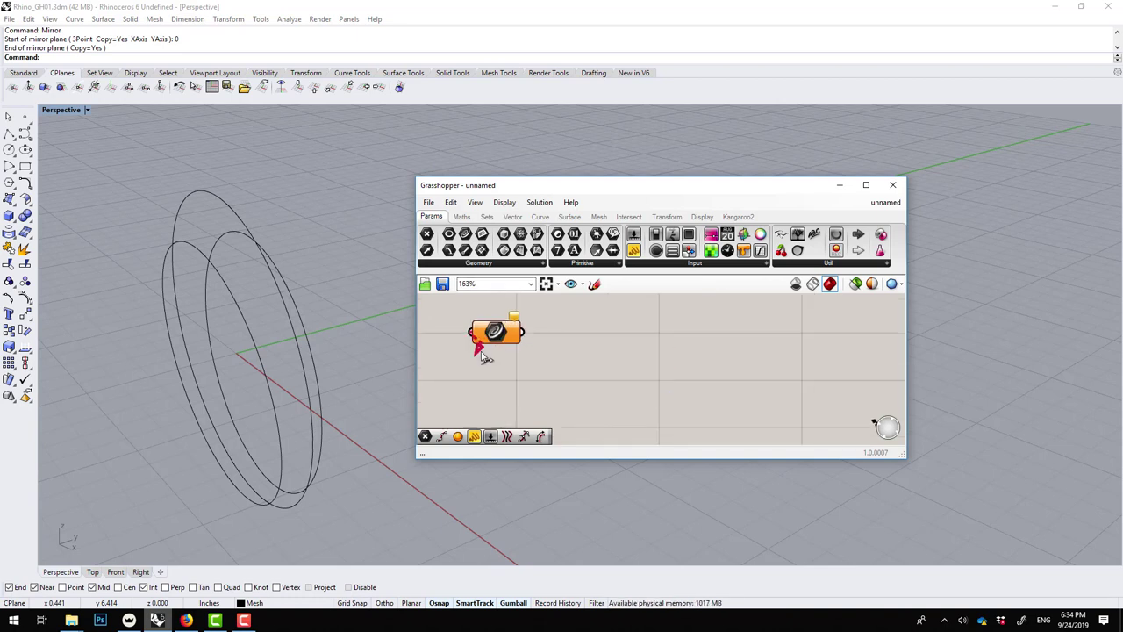
- Paste two more Curve parameters stacked below the first and pick the inner ring in the model
click(482, 335)
key(ctrl+v)
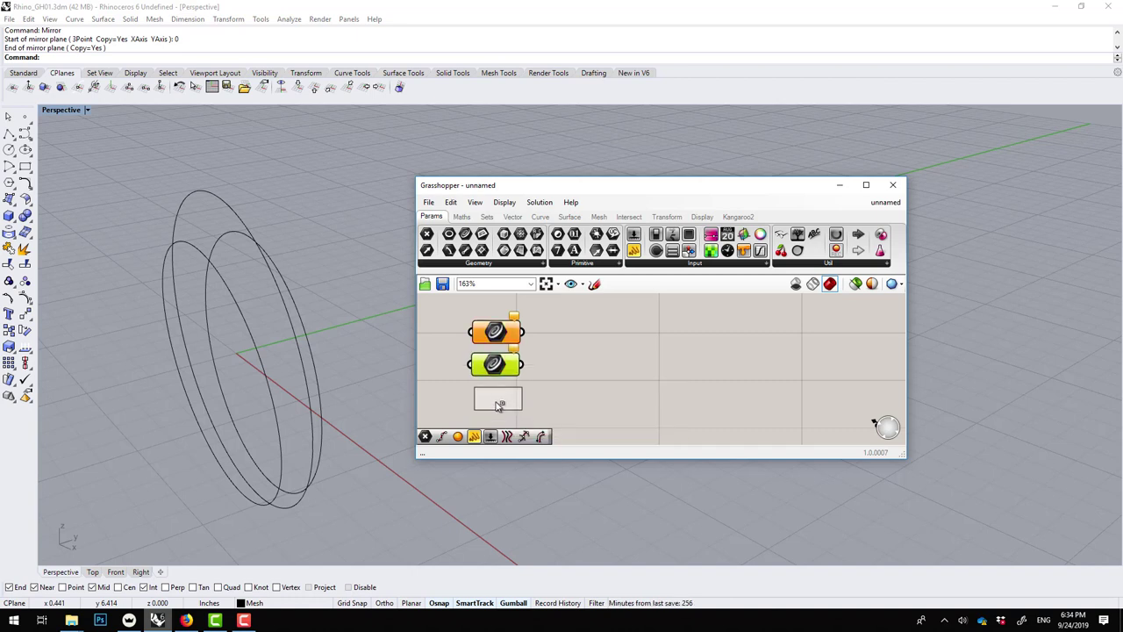
key(ctrl+v)
right_drag(530, 355, 576, 355)
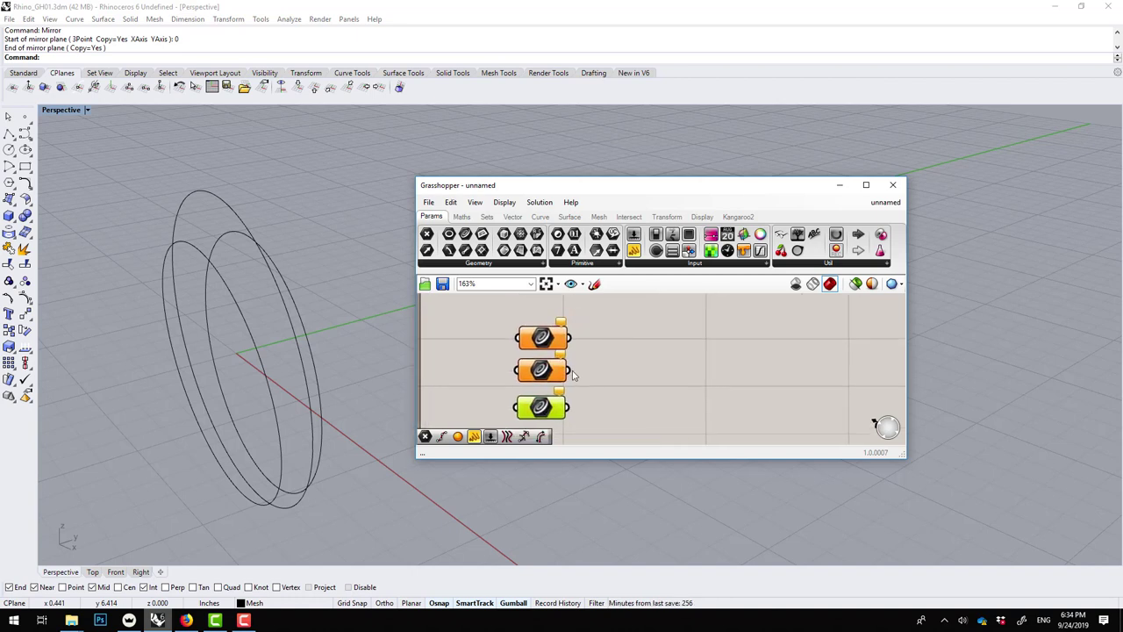
click(450, 358)
drag(519, 346, 522, 338)
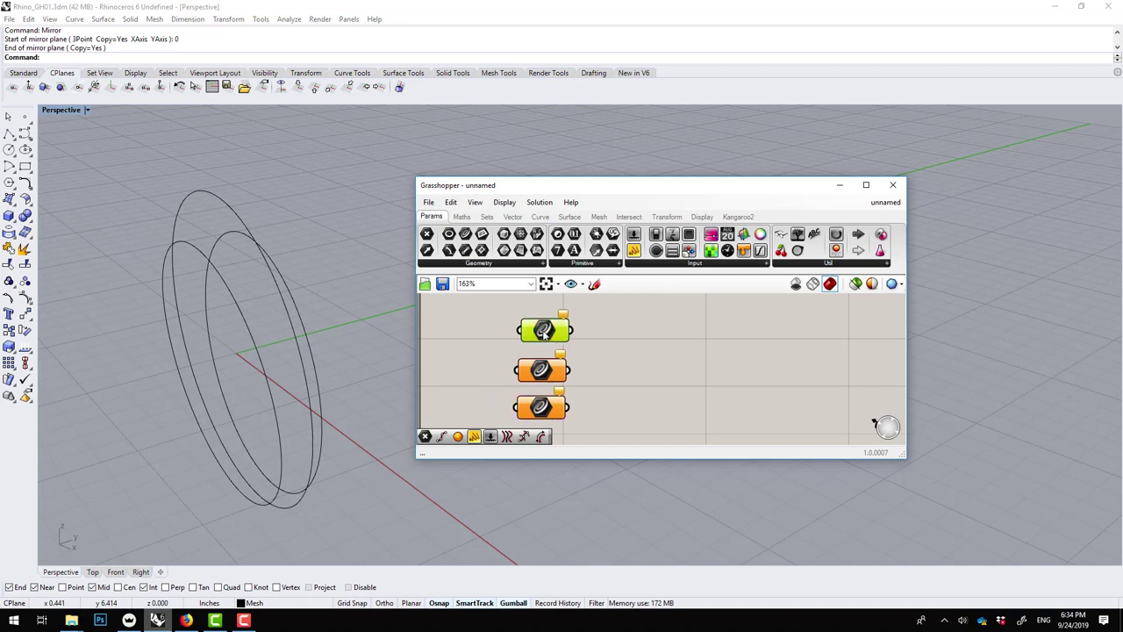
click(296, 303)
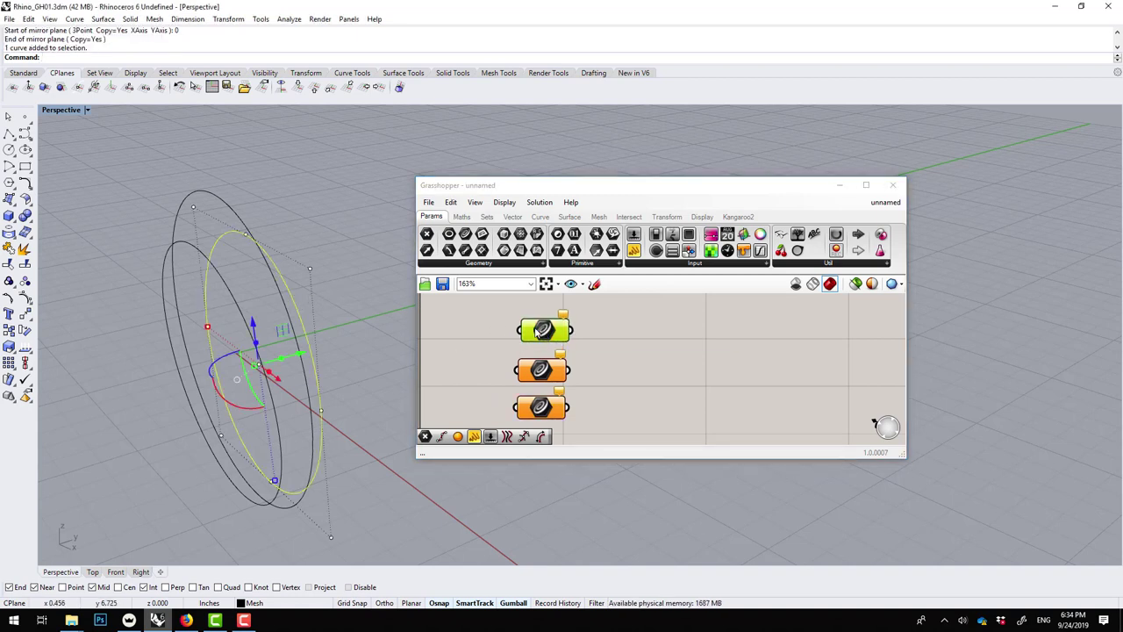
- Assign the selected ring to the top Curve parameter and rename it Lft_Crv
right_click(538, 335)
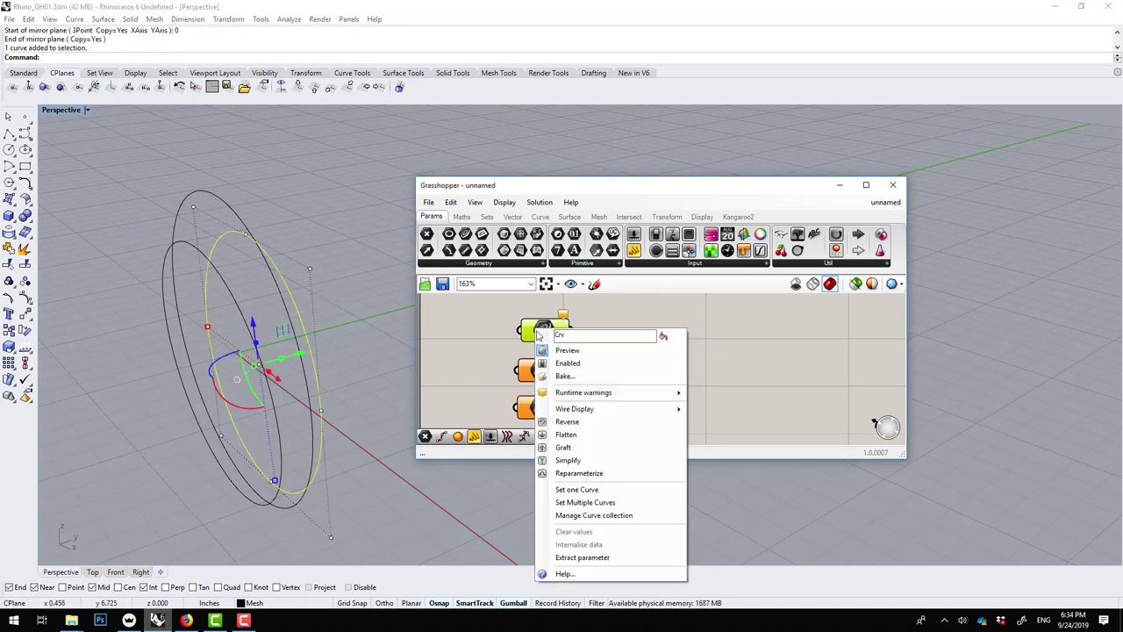
click(559, 489)
click(445, 339)
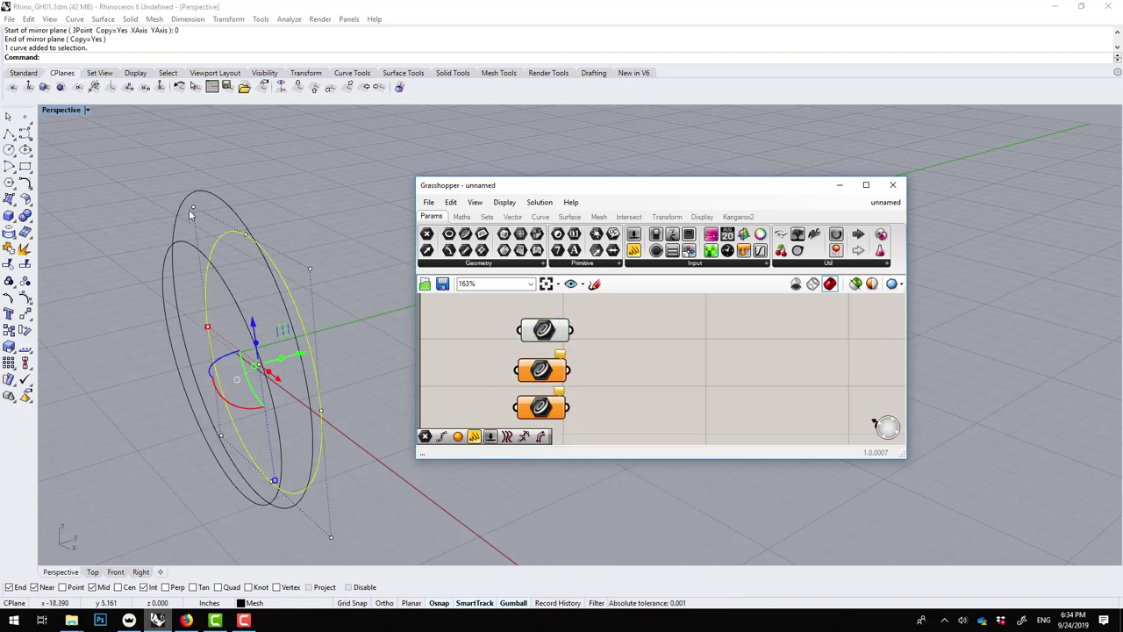
click(543, 327)
right_click(545, 328)
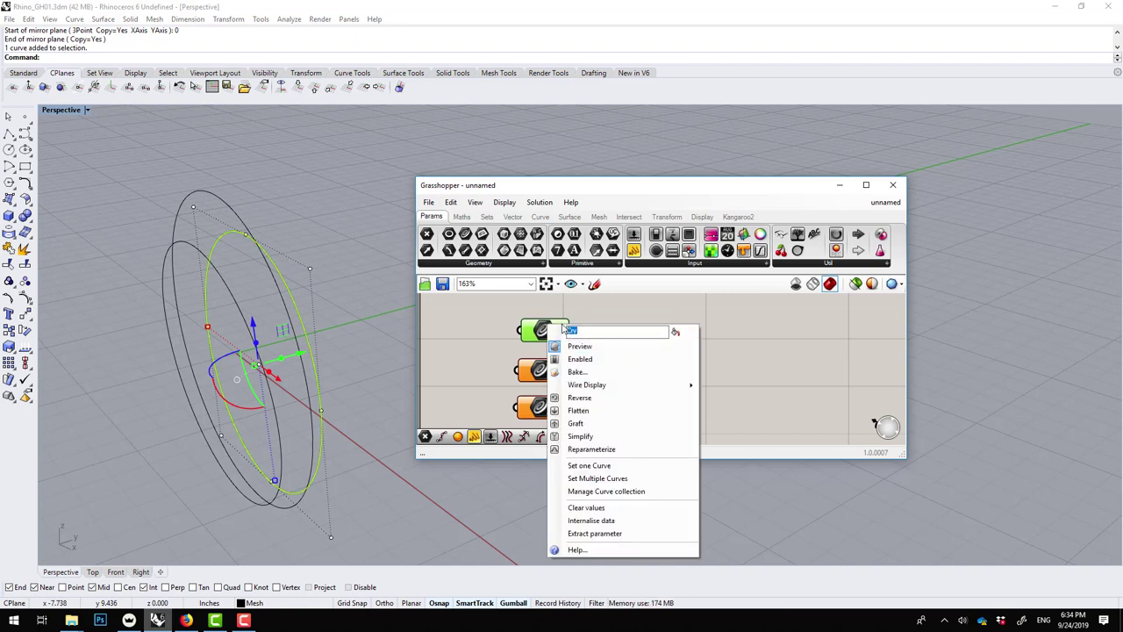
text(Lft_)
click(614, 310)
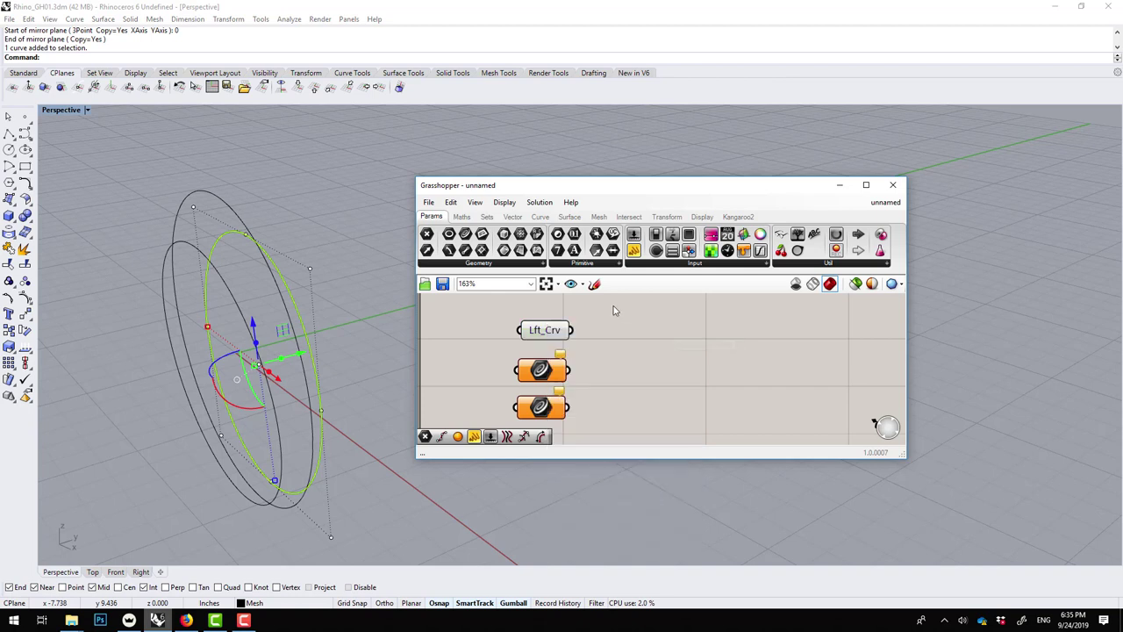
- Set the next ring into the middle Curve parameter and rename it Ctr_Crv
click(543, 373)
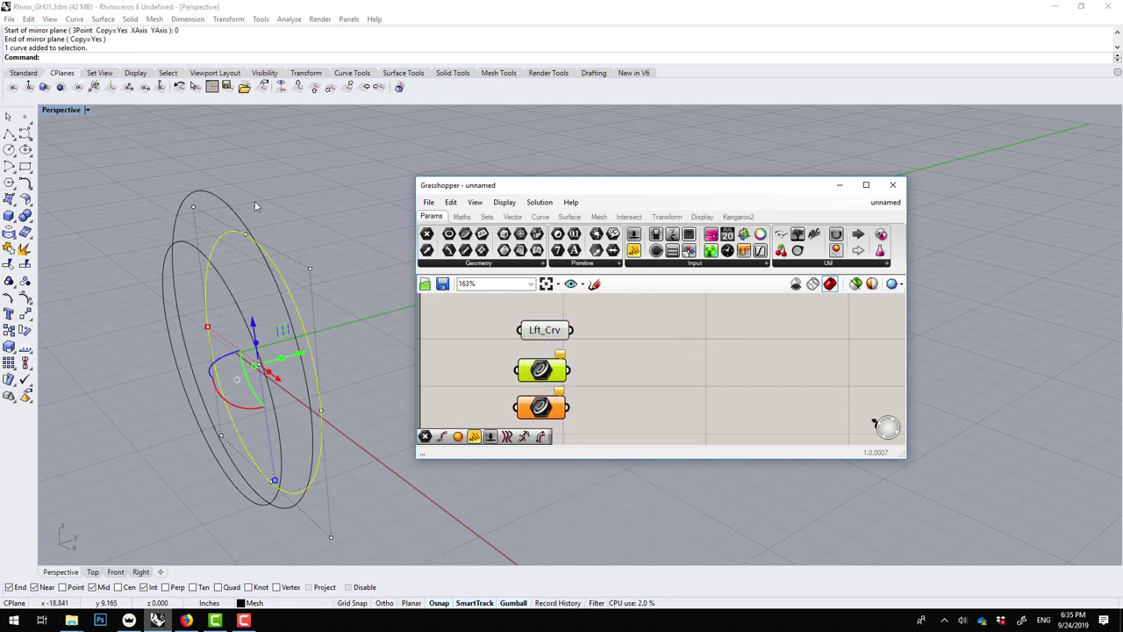
click(235, 208)
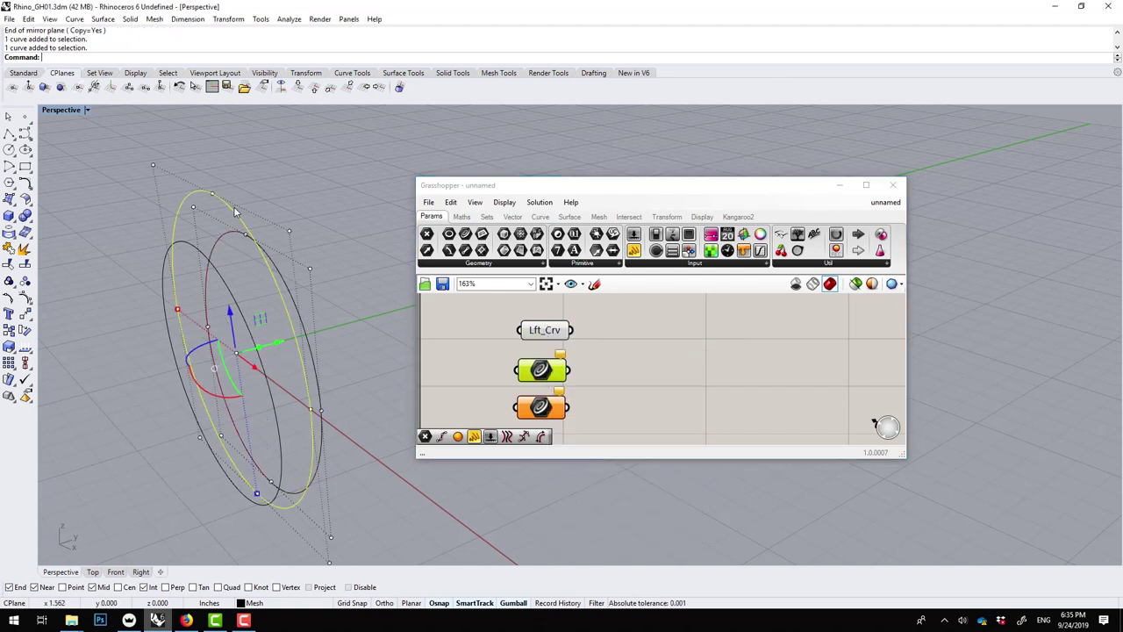
right_click(554, 368)
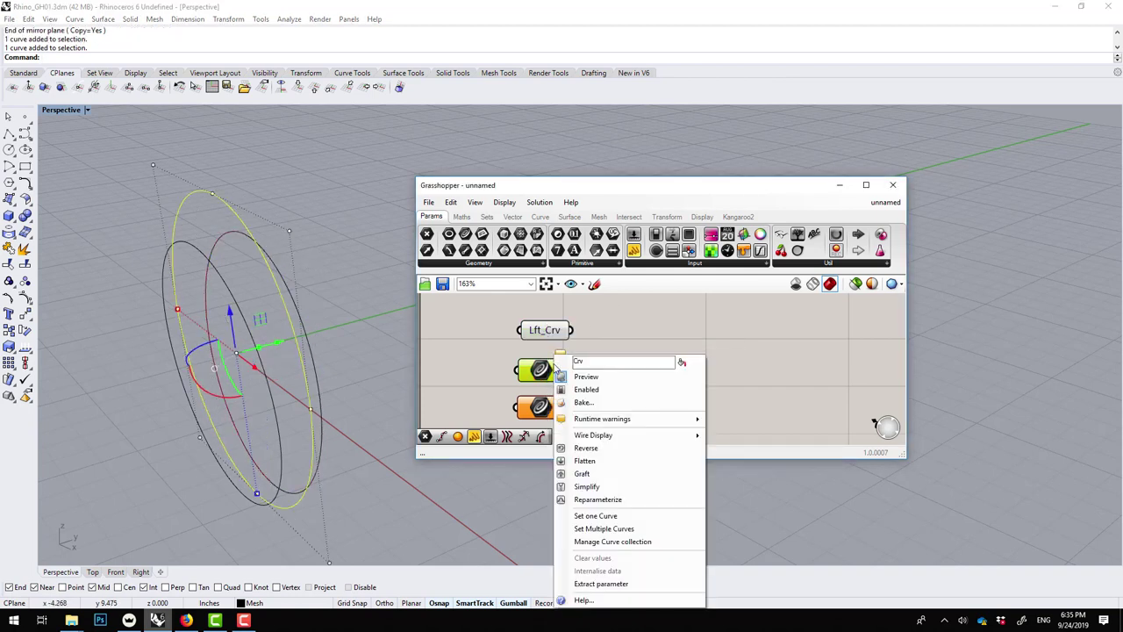
click(595, 516)
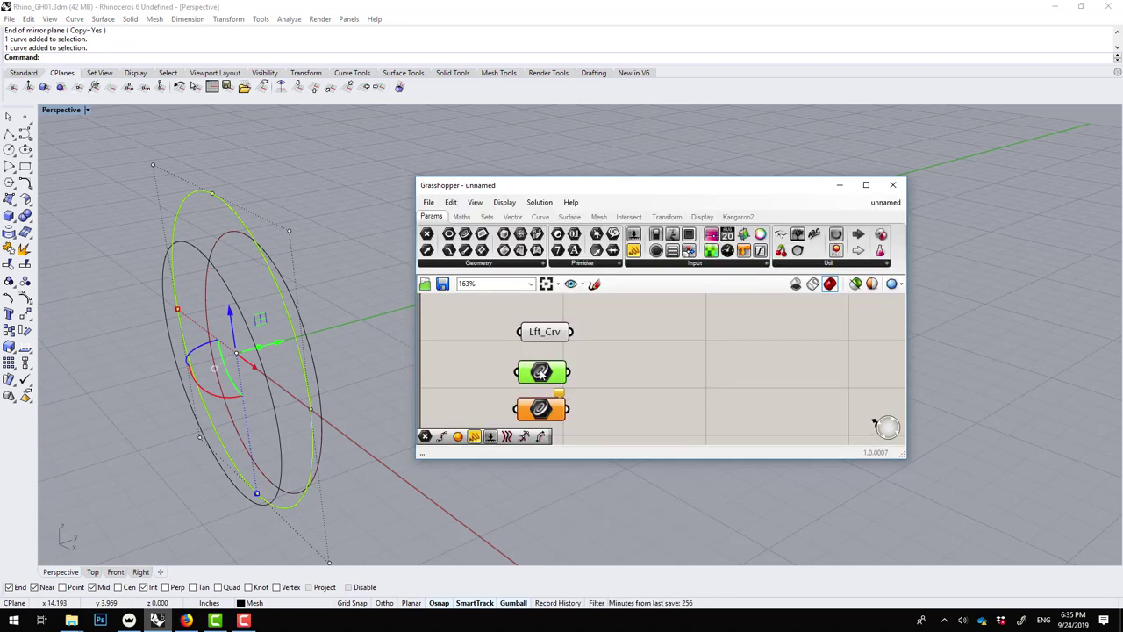
right_click(553, 374)
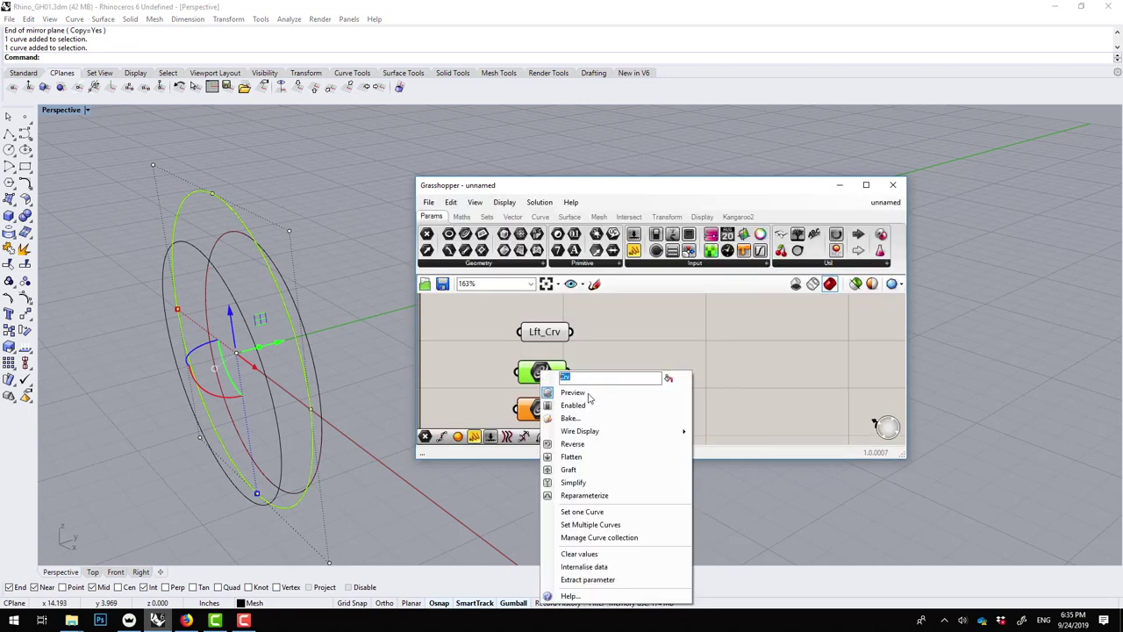
text(Ctr_Crv)
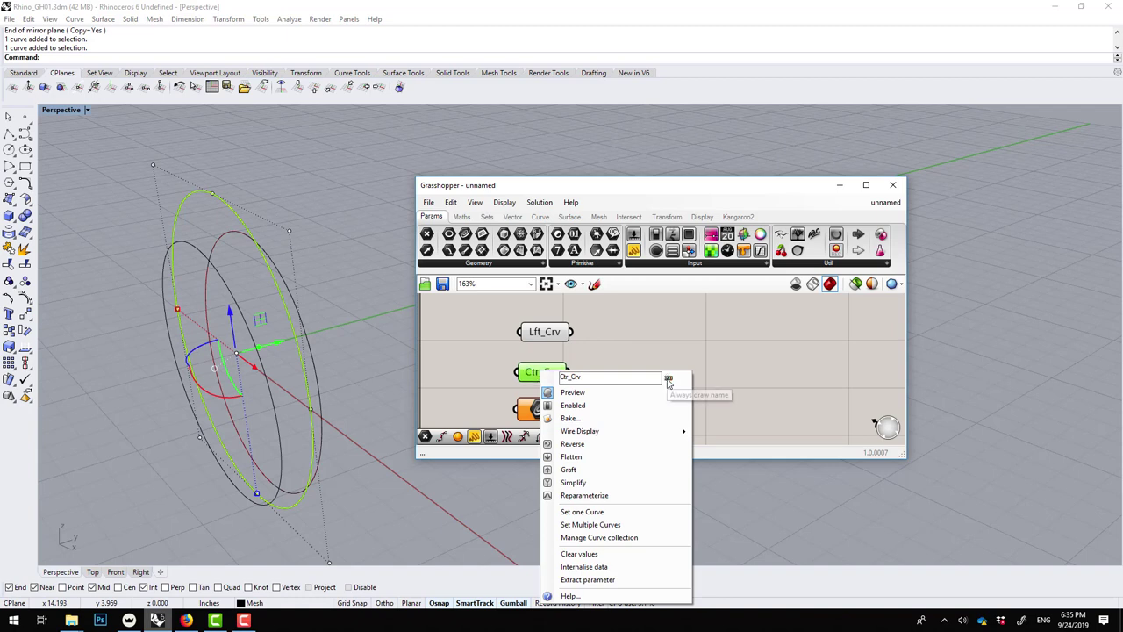
key(Return)
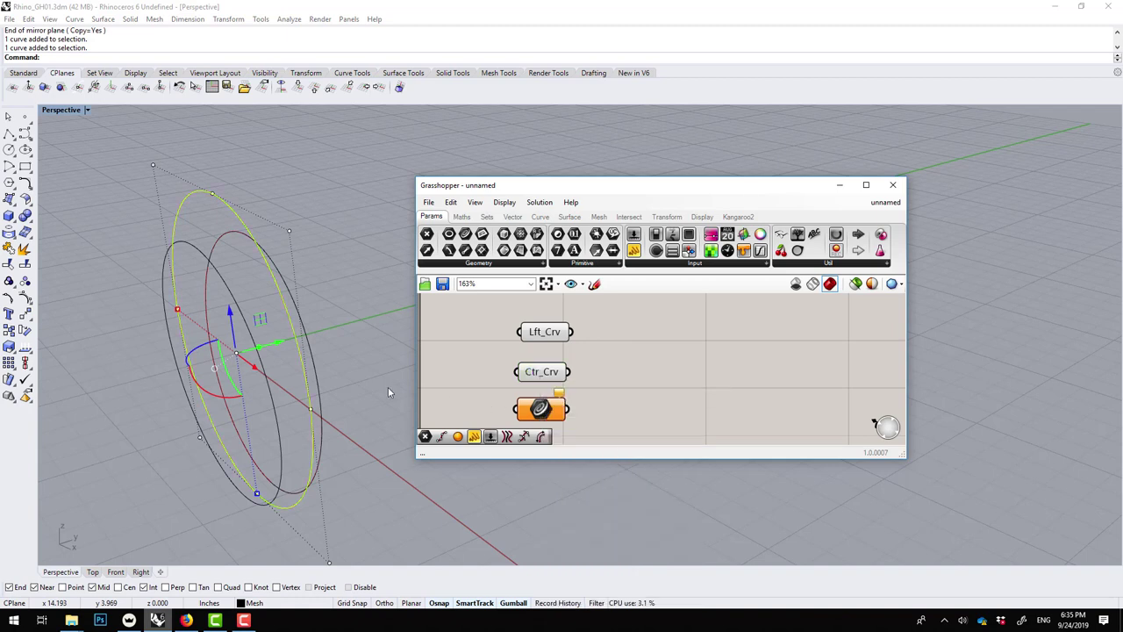
- Set the remaining ring into the bottom Curve parameter and rename it Rgh_Crv
click(168, 250)
right_click(554, 418)
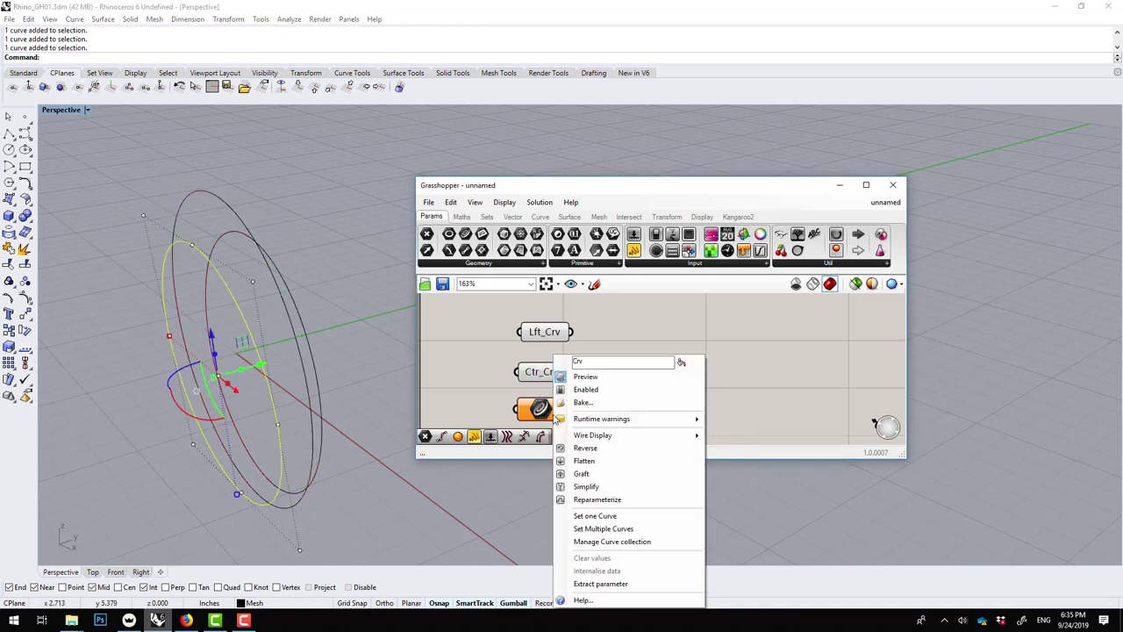
drag(586, 359, 539, 361)
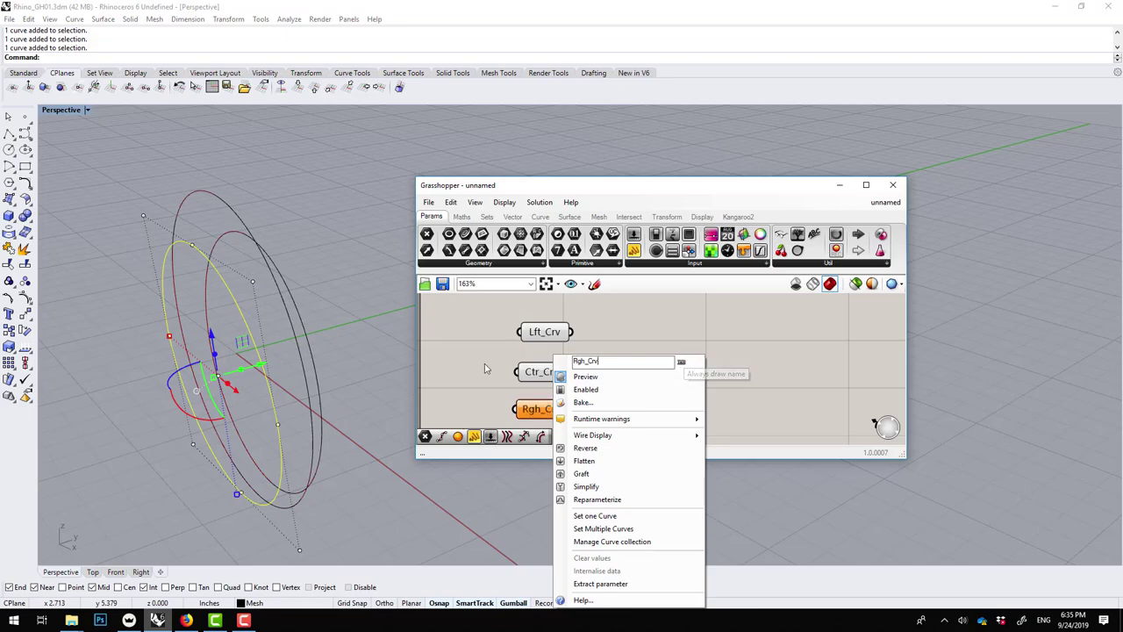
key(Return)
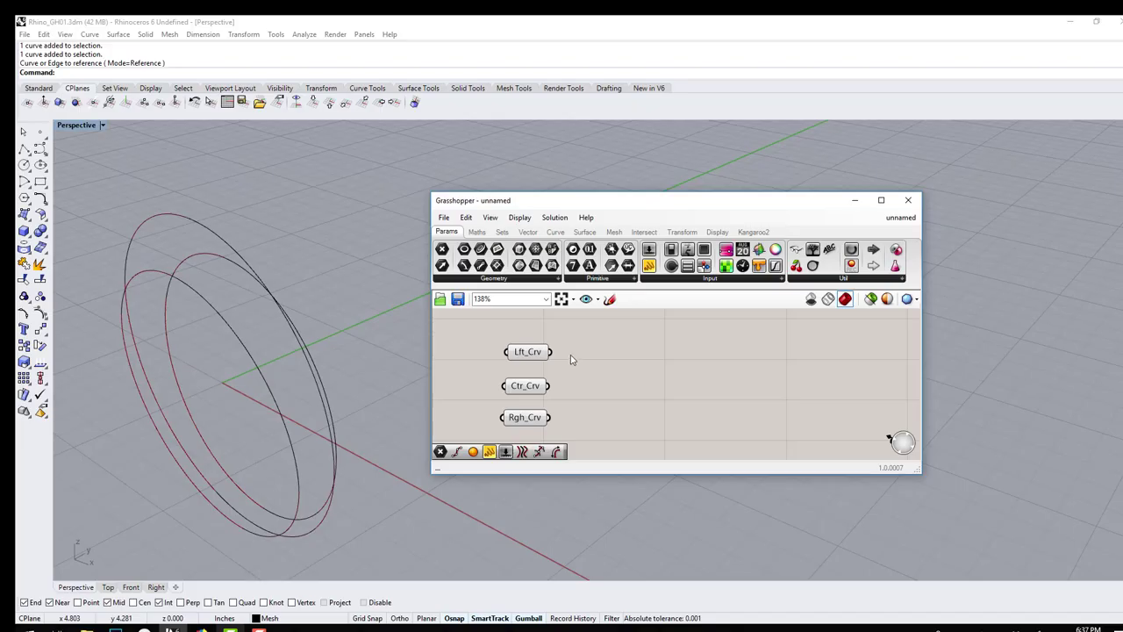
- Add Divide Curve components from a 'div' search, duplicate them, and wire Lft_Crv into the first one's C input
right_drag(267, 224, 267, 257)
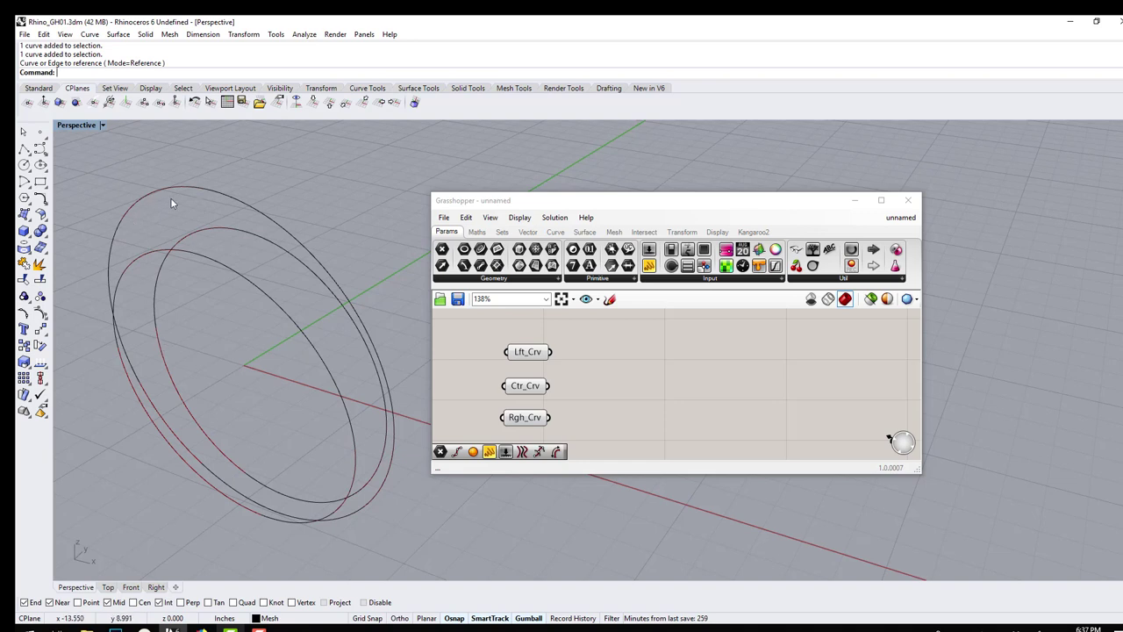
double_click(629, 358)
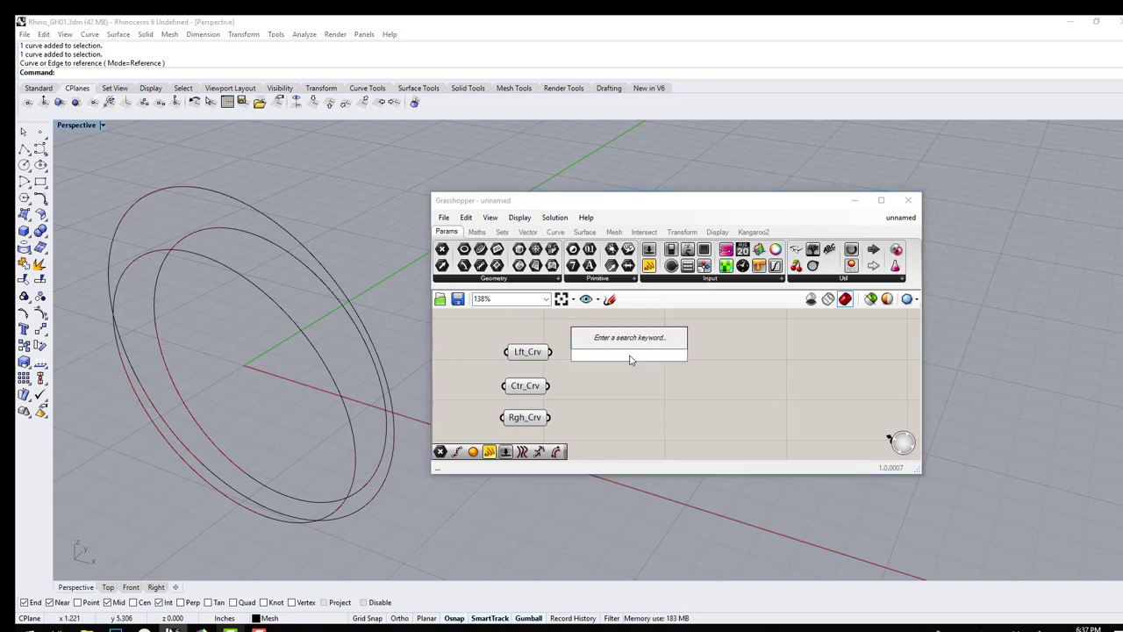
text(div)
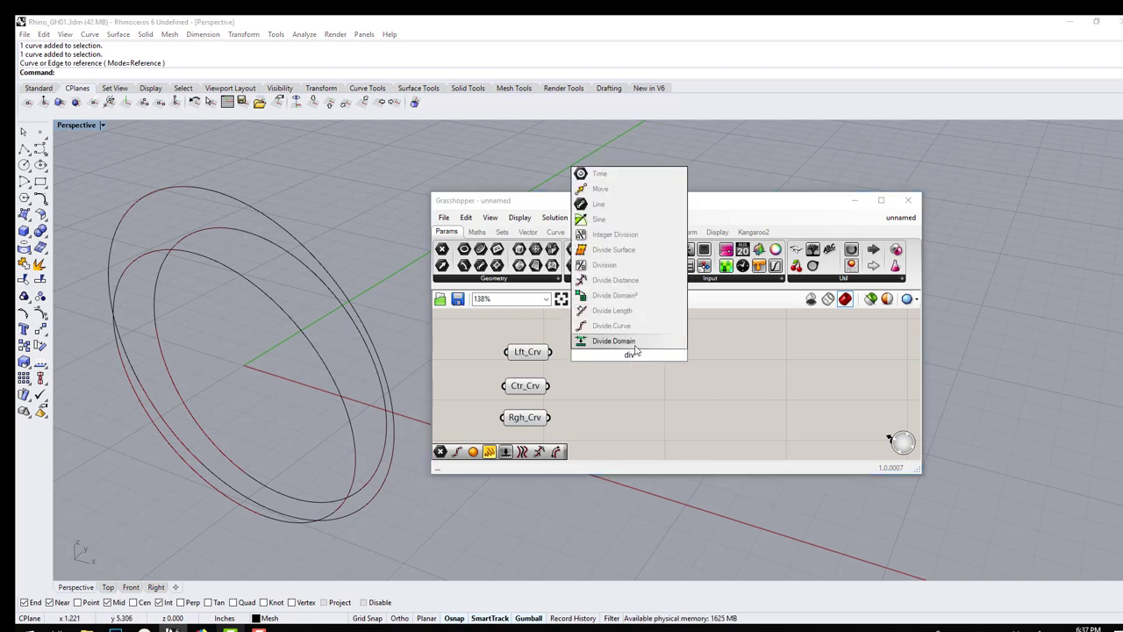
click(624, 326)
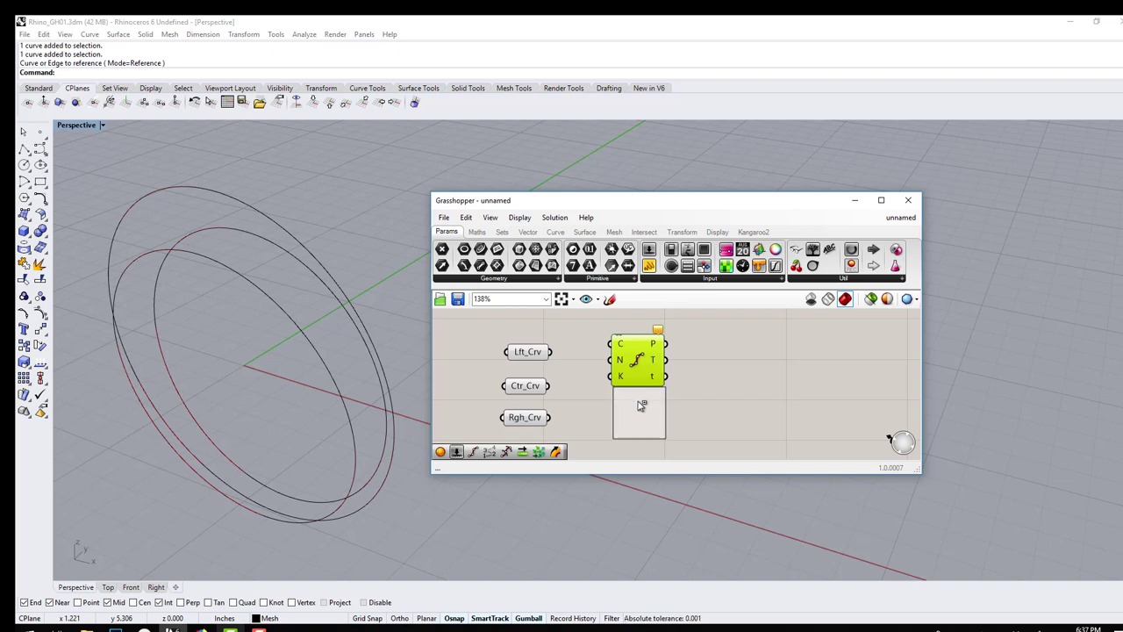
key(ctrl+v)
key(ctrl+v)
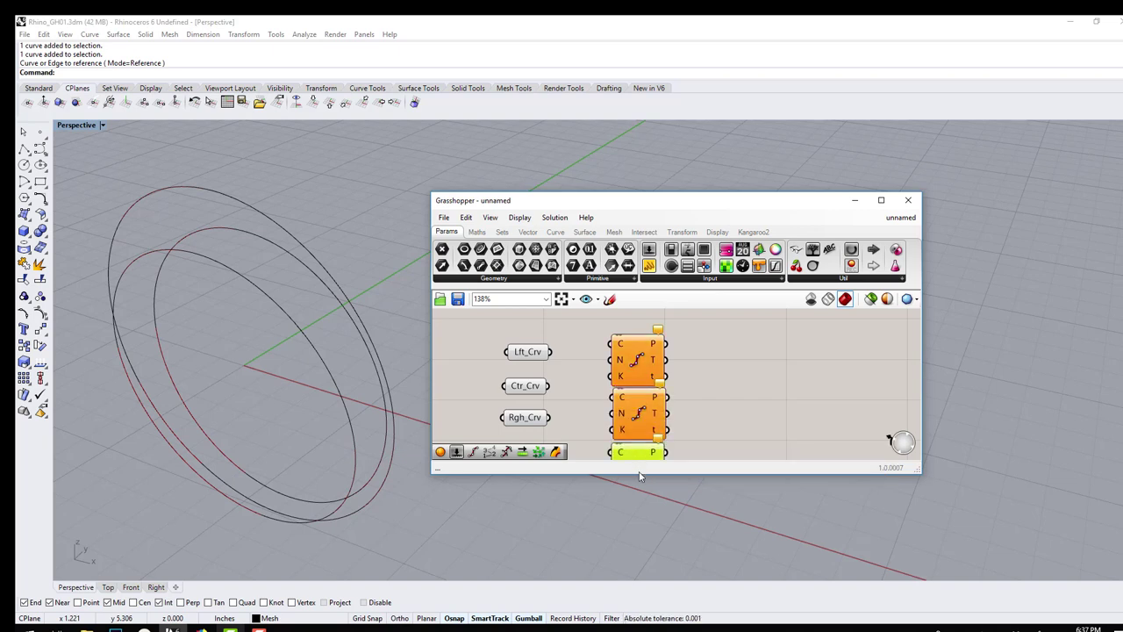
drag(639, 480, 640, 564)
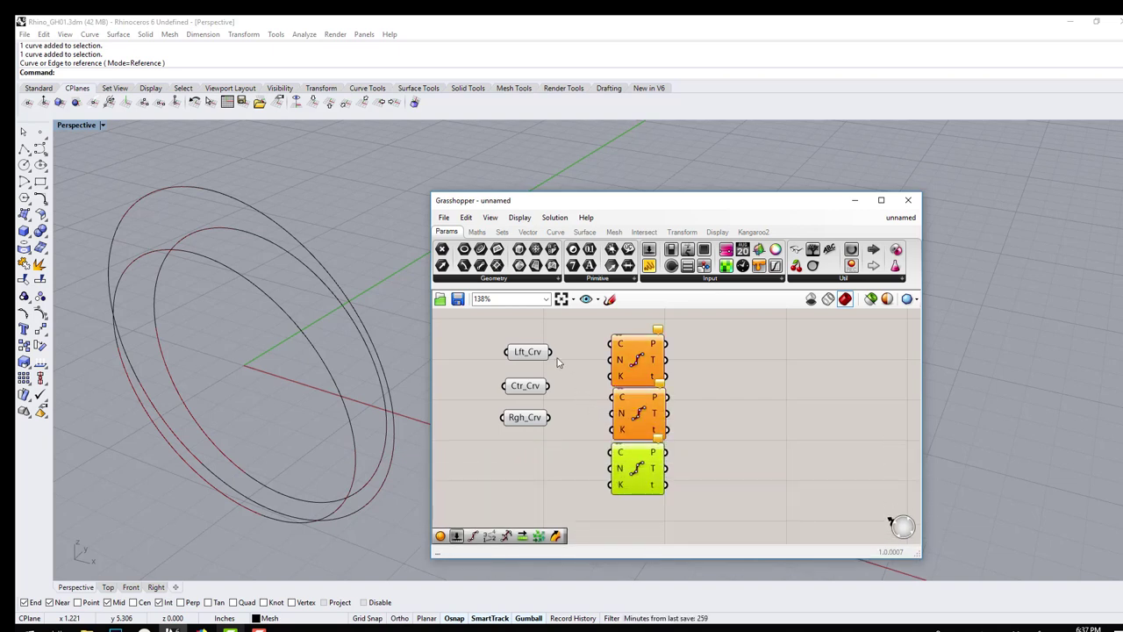
drag(551, 351, 610, 348)
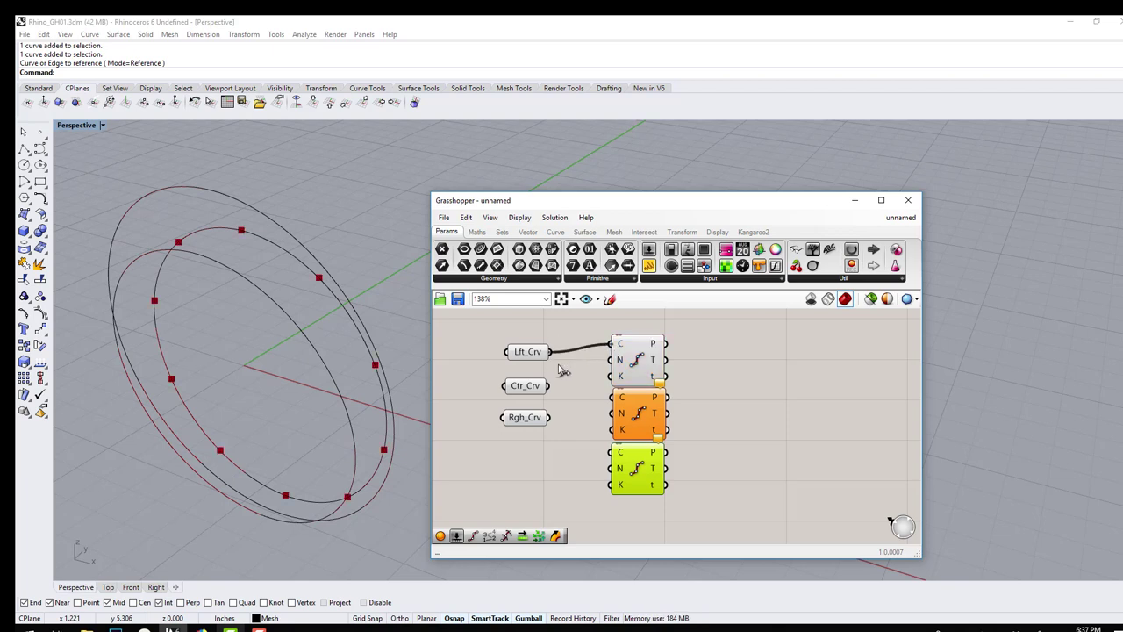
- Rewire the top Divide Curve so Lft_Crv feeds its curve input
right_click(619, 347)
mouse_move(693, 390)
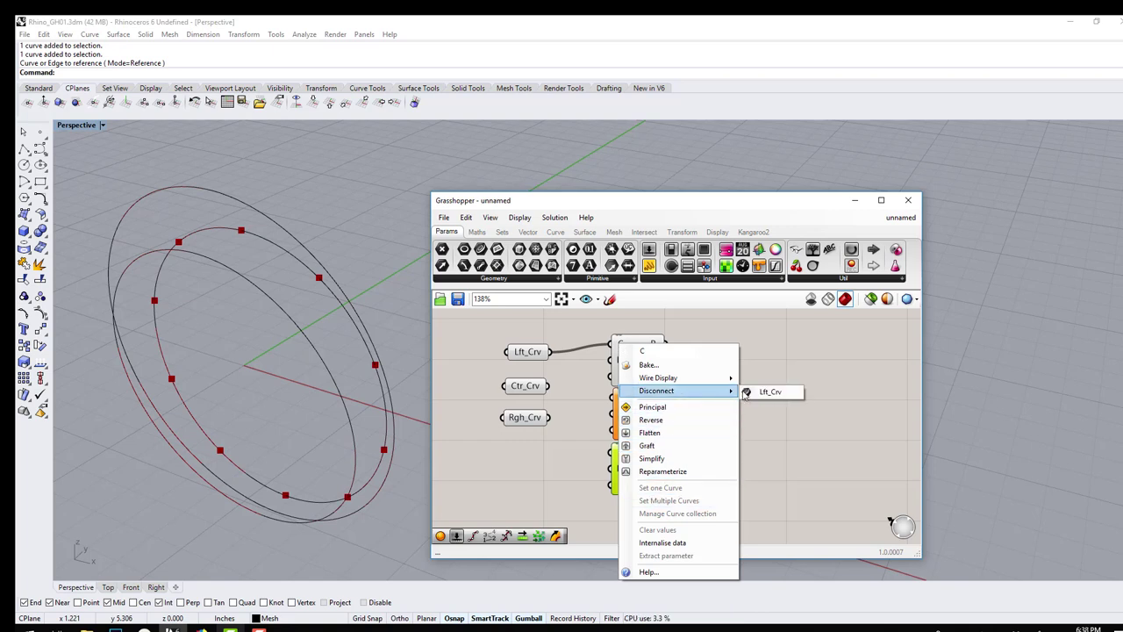
click(763, 391)
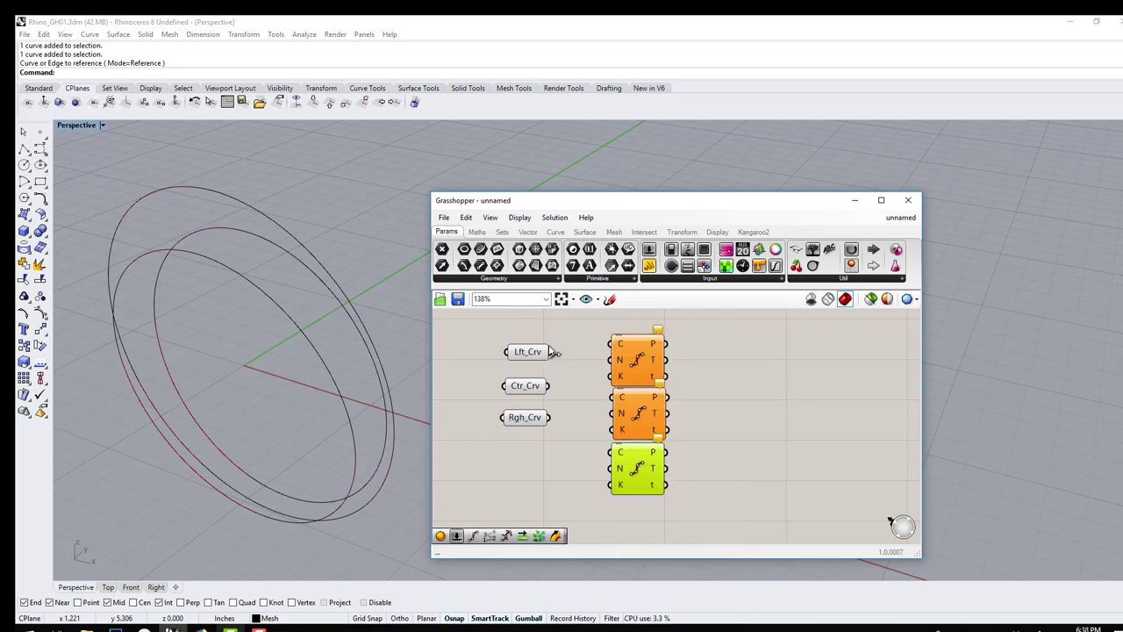
mouse_move(550, 352)
mouse_down()
mouse_move(584, 357)
mouse_move(611, 344)
mouse_move(569, 367)
mouse_move(552, 354)
mouse_up()
key(ctrl+z)
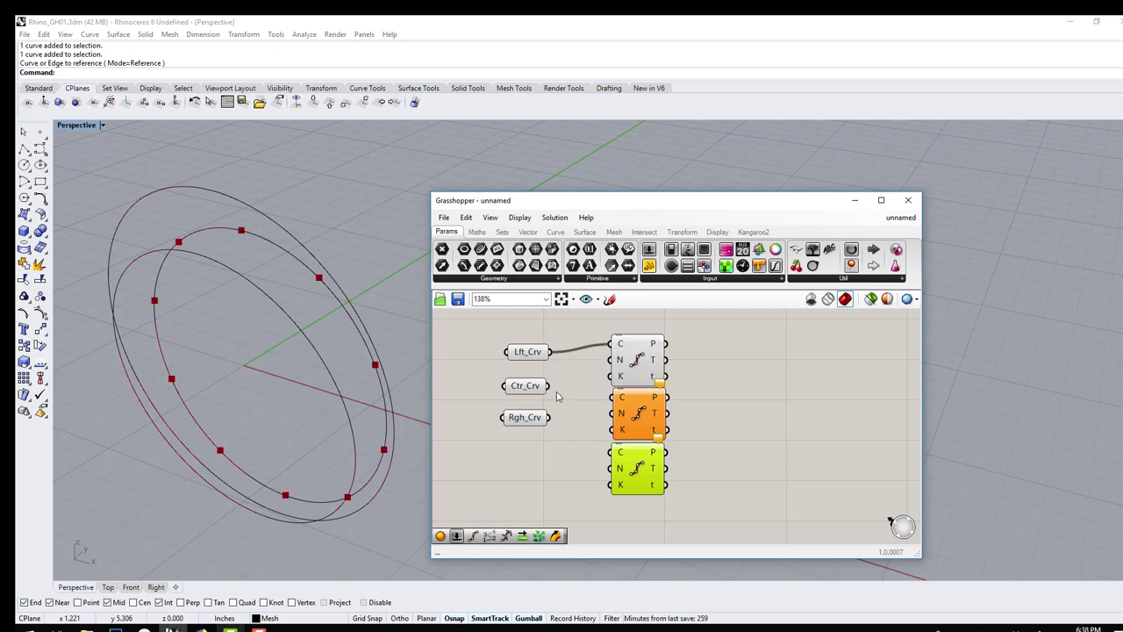
shift+drag(550, 386, 605, 350)
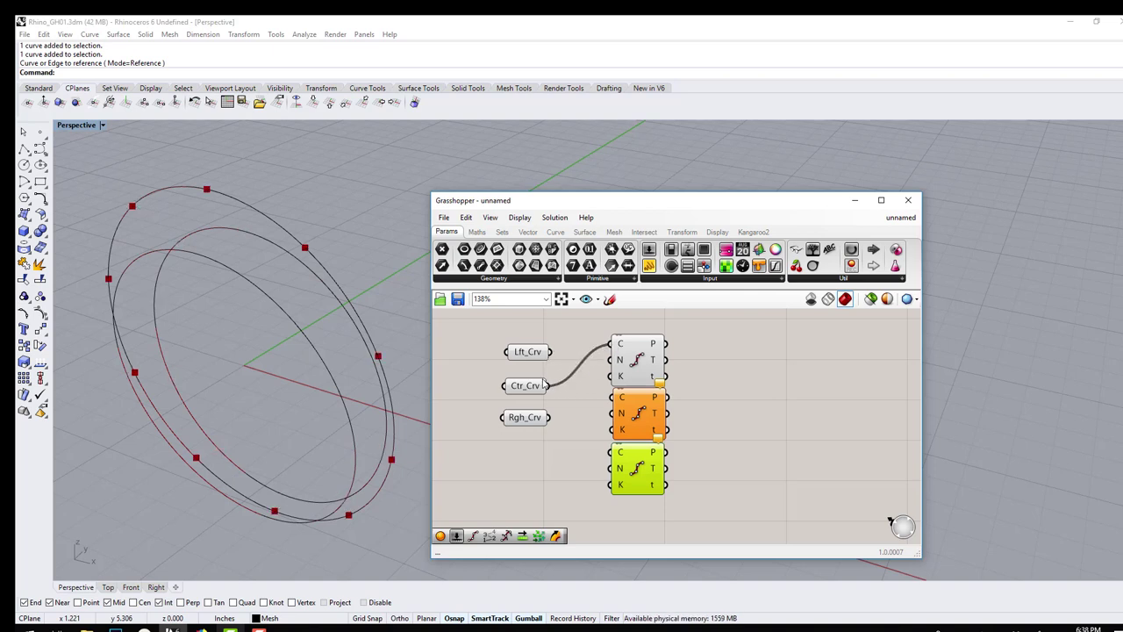
drag(552, 352, 616, 344)
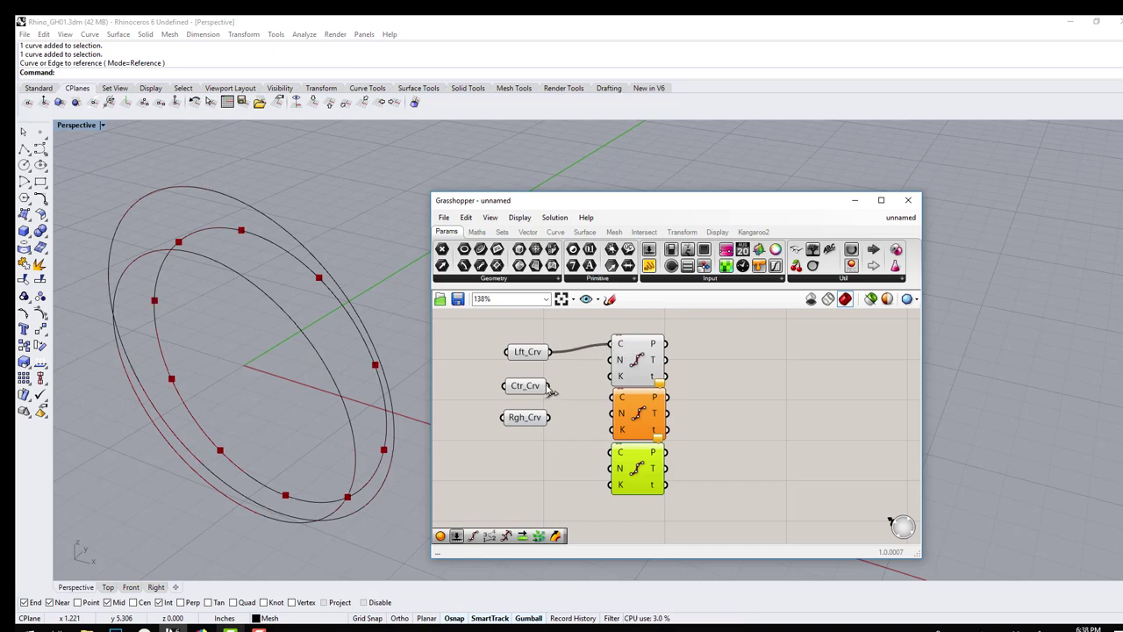
- Connect Ctr_Crv to the middle Divide Curve and preview the division points
drag(549, 386, 621, 458)
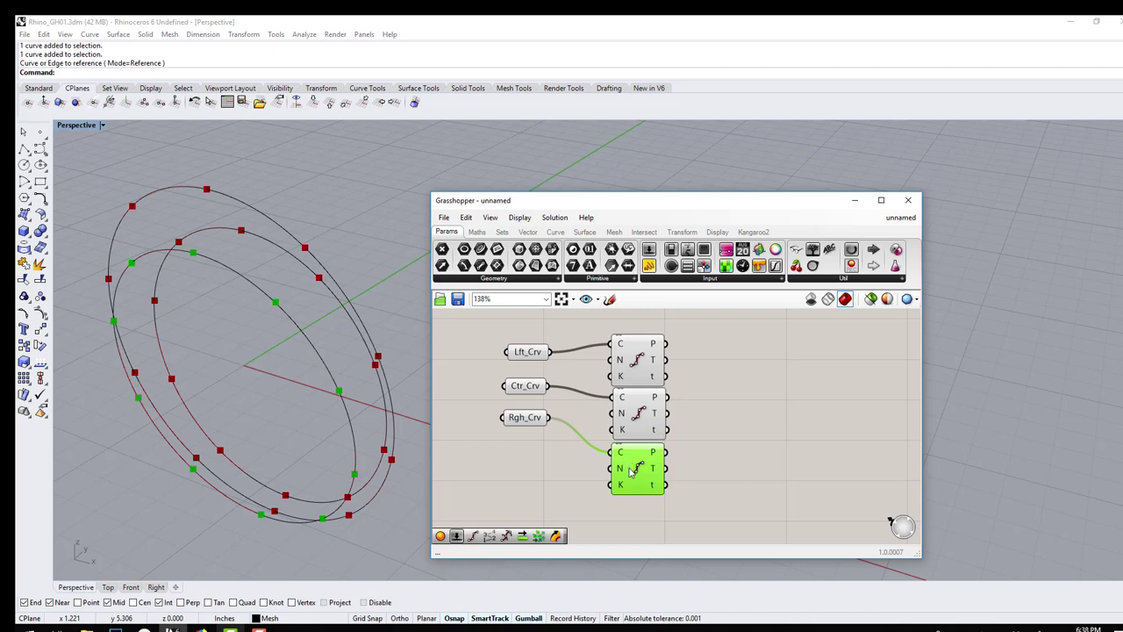
click(636, 428)
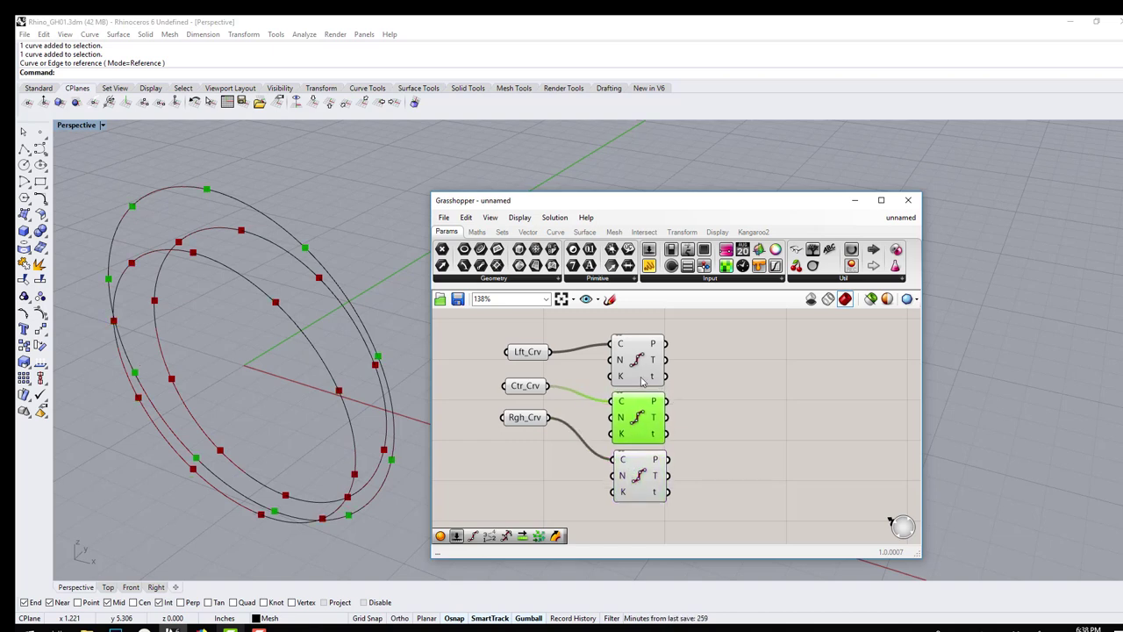
drag(649, 372, 652, 369)
click(570, 328)
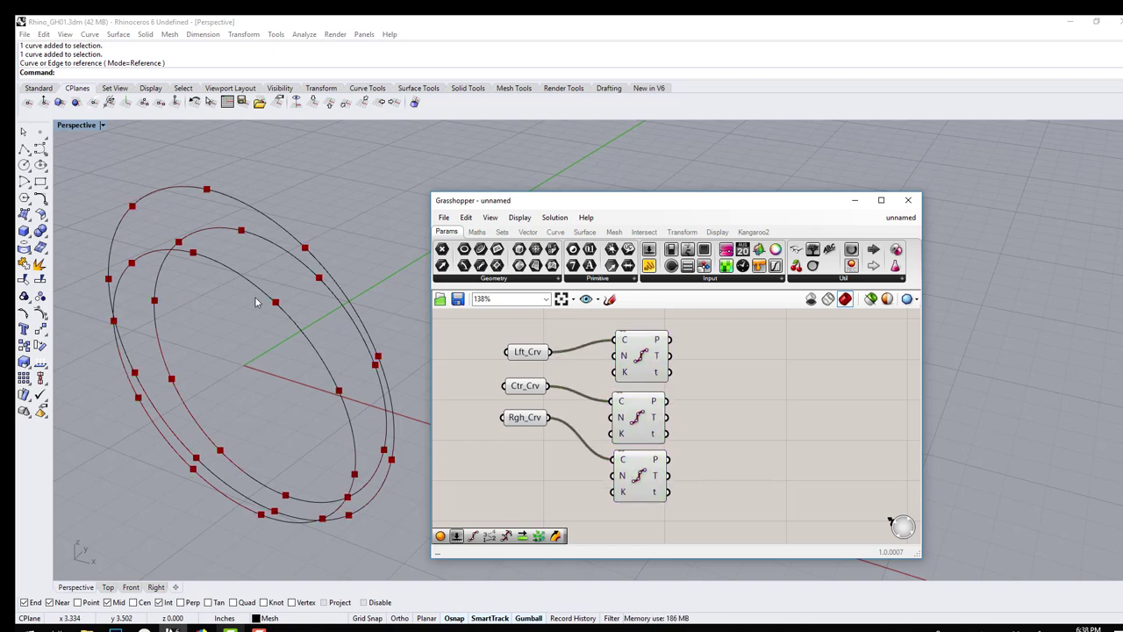
- Add a Count number slider, wire it to the dividers' N inputs, and set it to 41
double_click(466, 473)
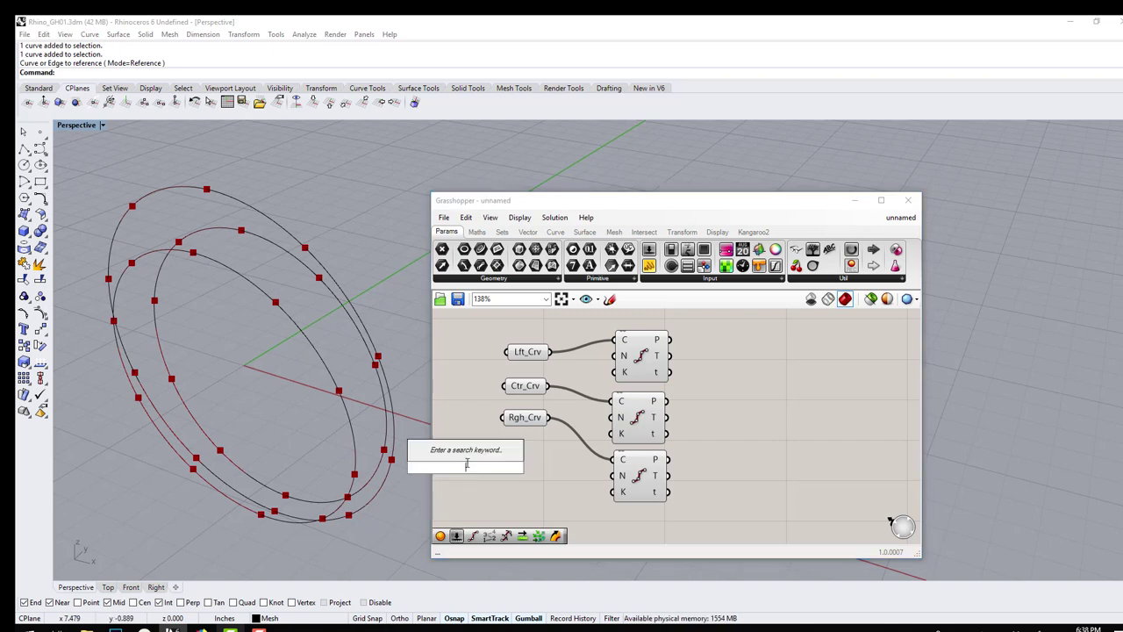
text(16)
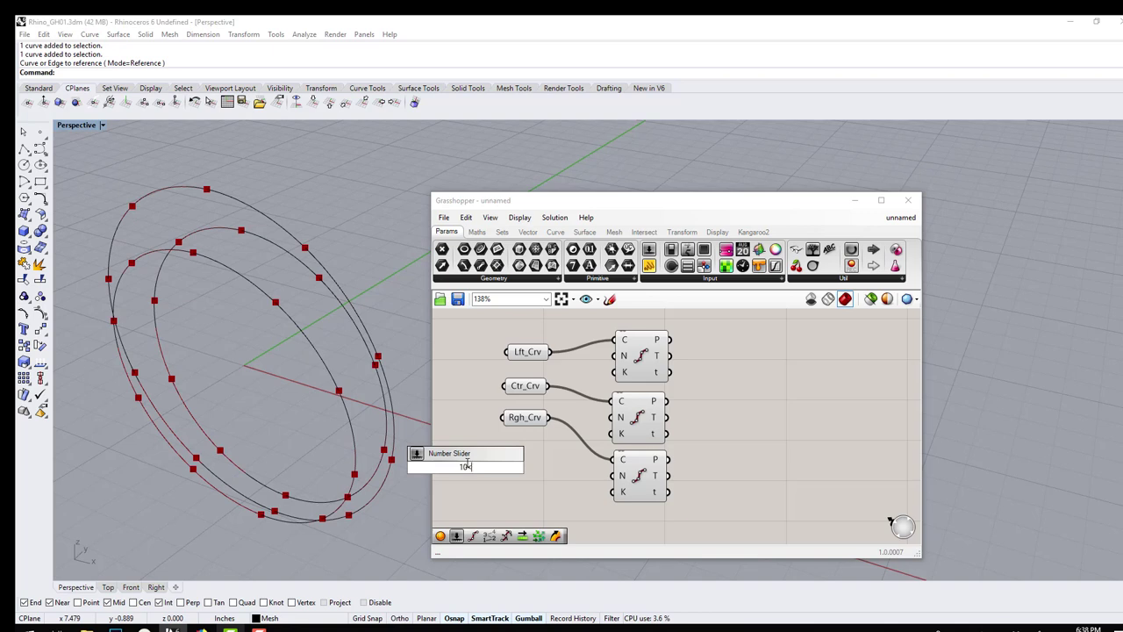
text(<120)
key(Return)
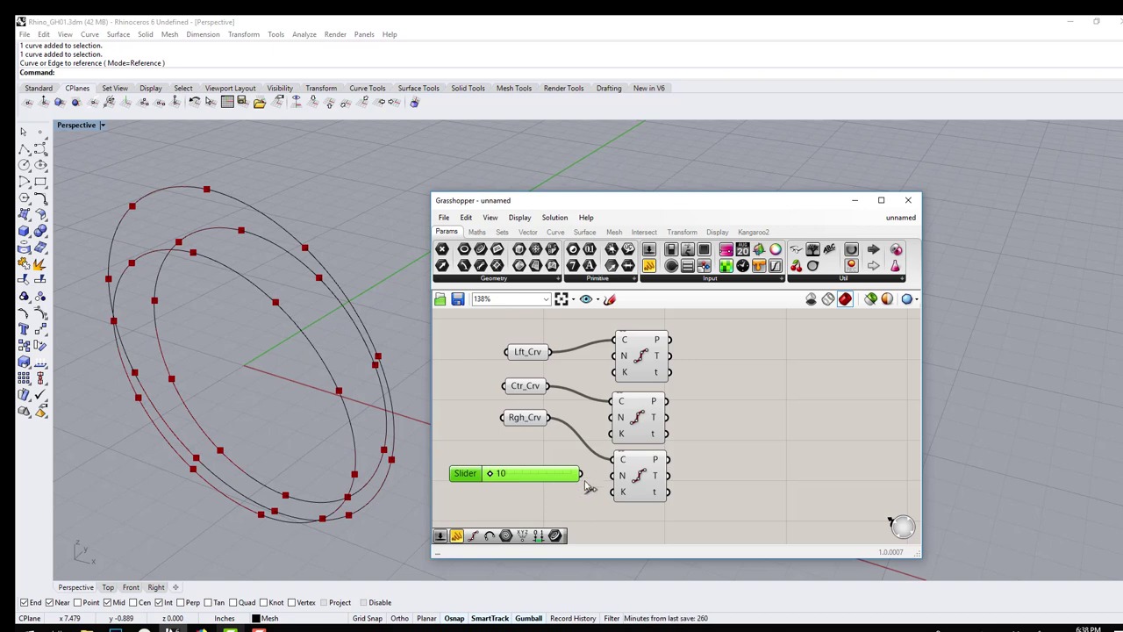
drag(582, 476, 612, 417)
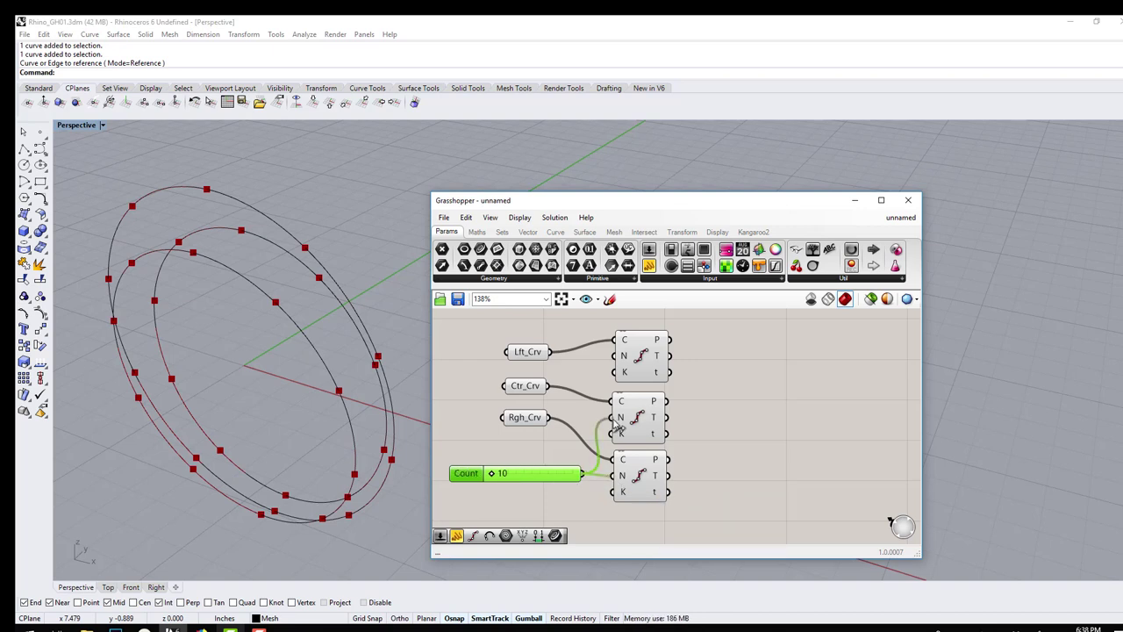
drag(586, 475, 618, 355)
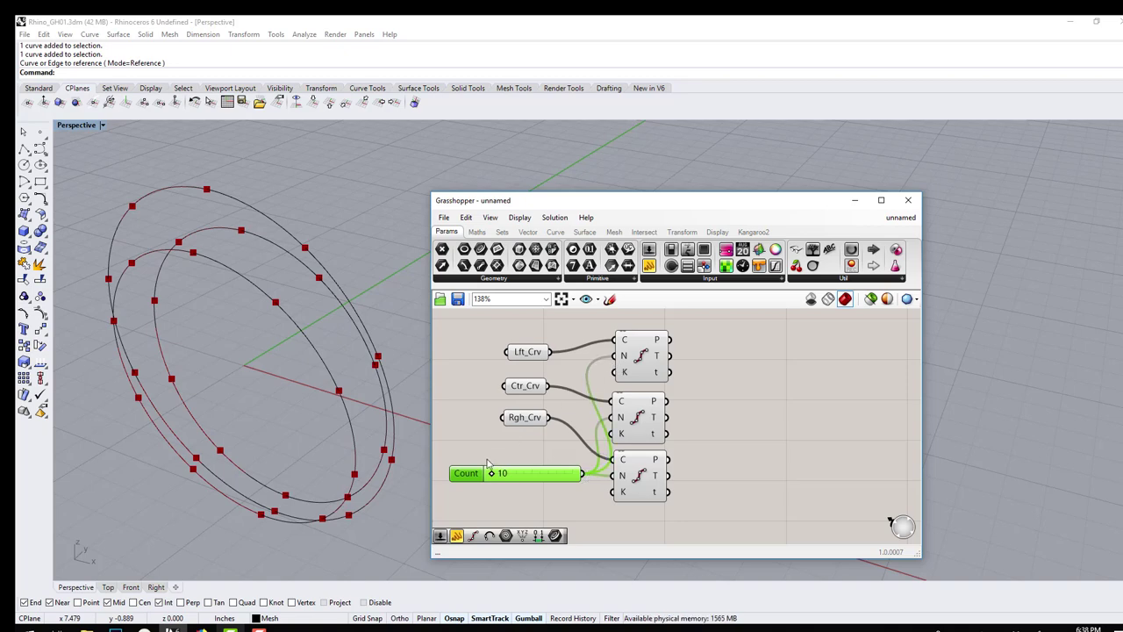
mouse_move(496, 473)
mouse_down()
mouse_move(566, 474)
mouse_move(485, 474)
mouse_move(514, 474)
mouse_up()
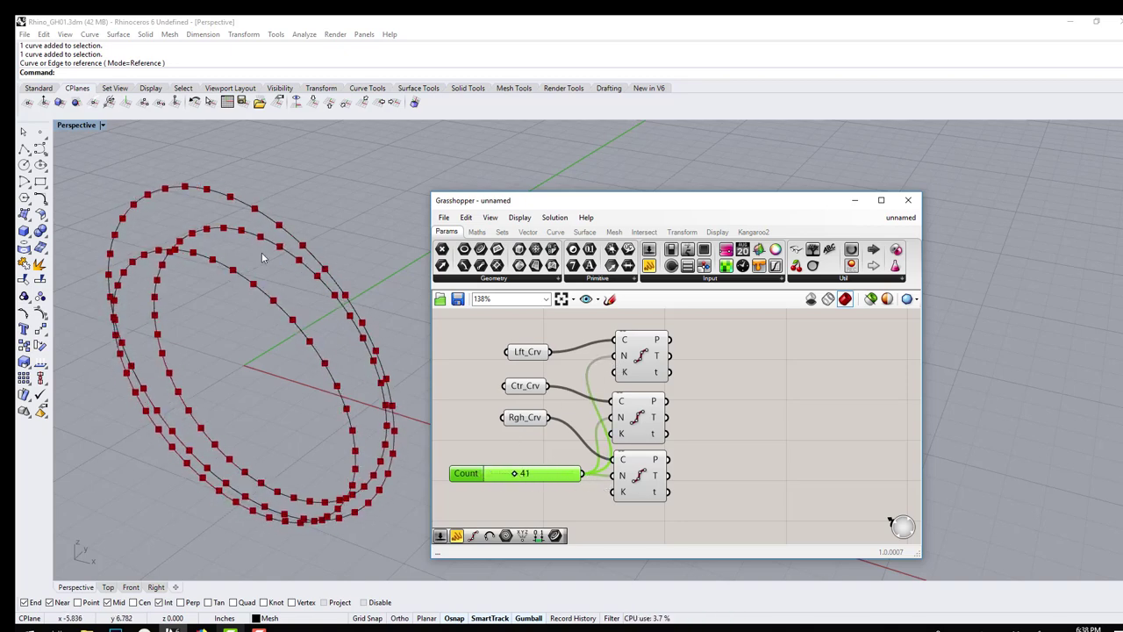
right_drag(215, 263, 274, 304)
scroll(268, 307, up, 5)
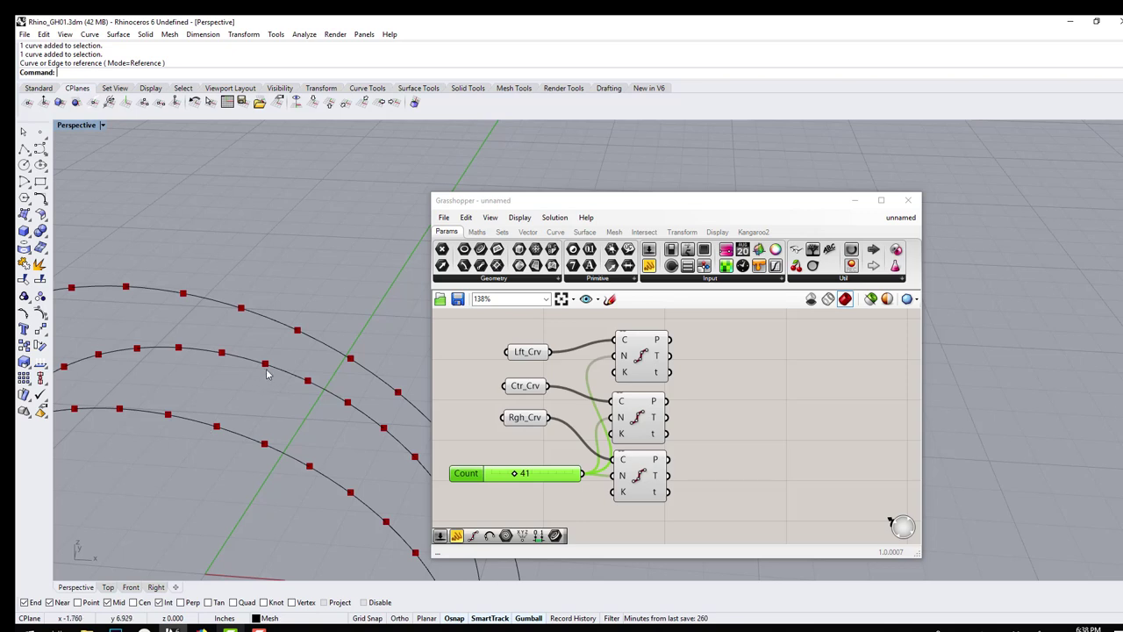
- Add an Arc 3Pt component and wire the top, middle and bottom divider points into A, B and C
double_click(782, 431)
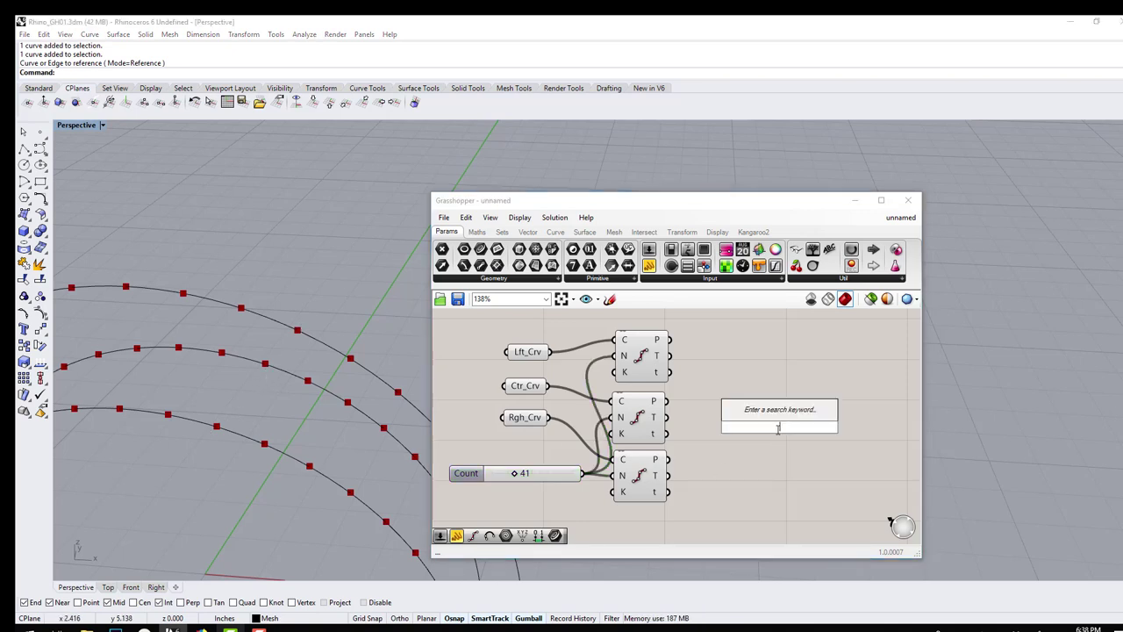
text(arc)
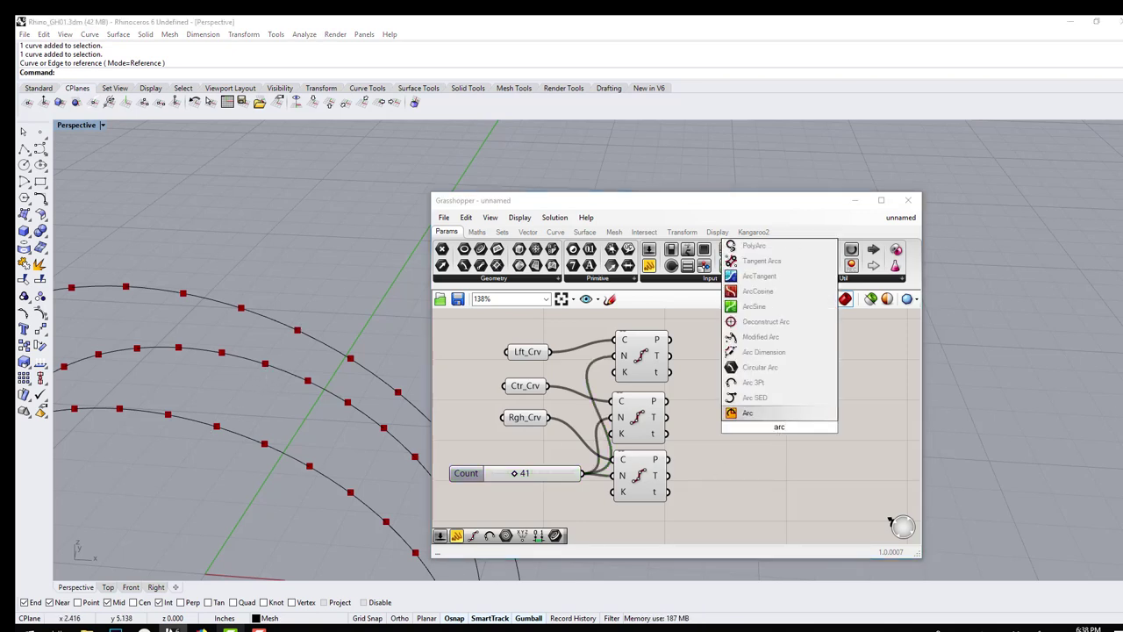
click(747, 383)
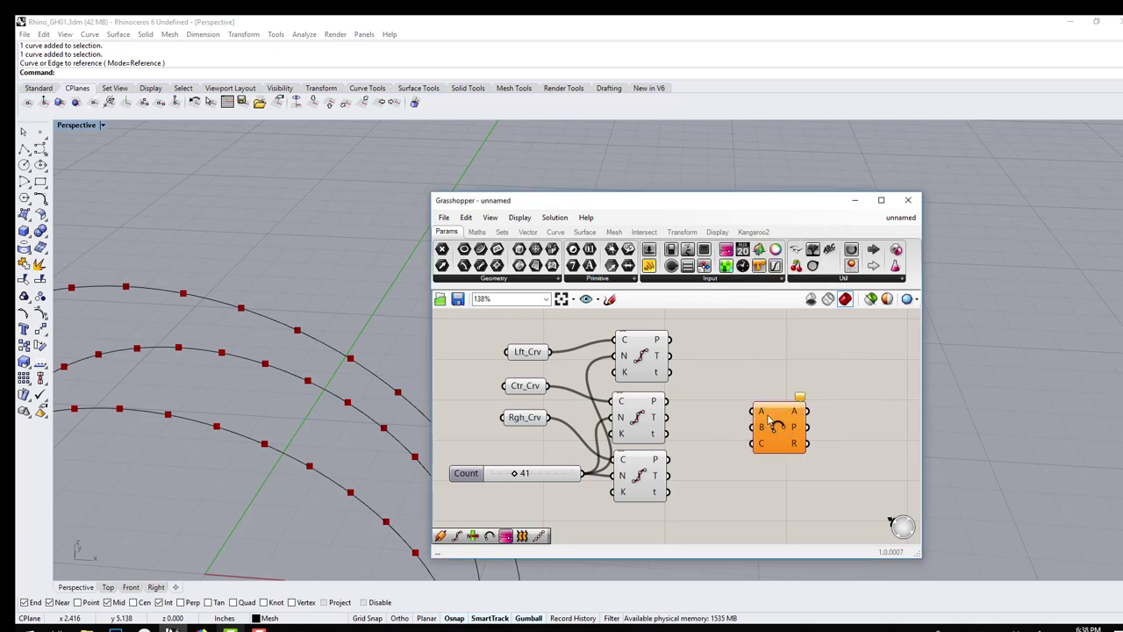
drag(769, 420, 744, 375)
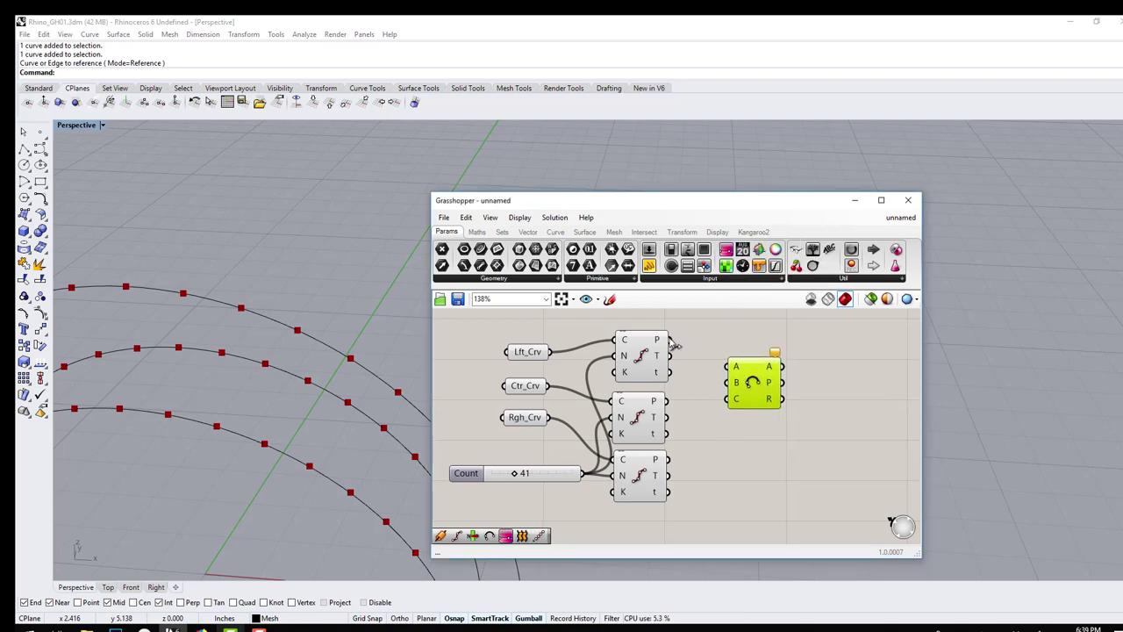
drag(670, 340, 729, 367)
drag(669, 402, 729, 382)
drag(670, 460, 729, 399)
- Orbit to view the ring of arcs, test-stretching the outer ring into a teardrop and undoing it
scroll(263, 349, down, 10)
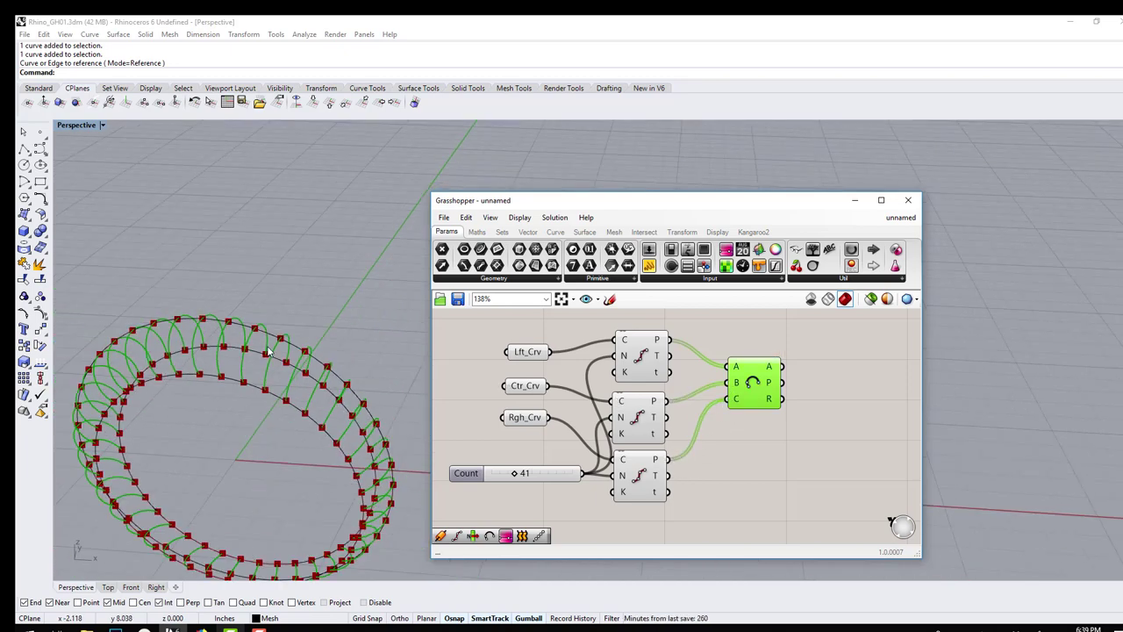
right_drag(267, 351, 293, 300)
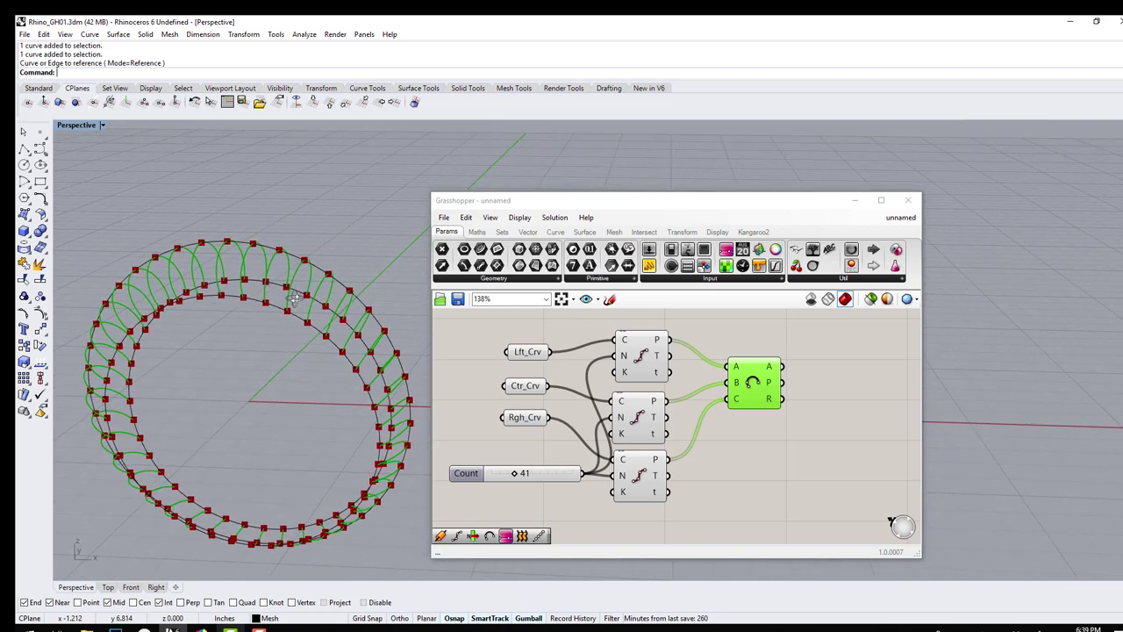
click(235, 243)
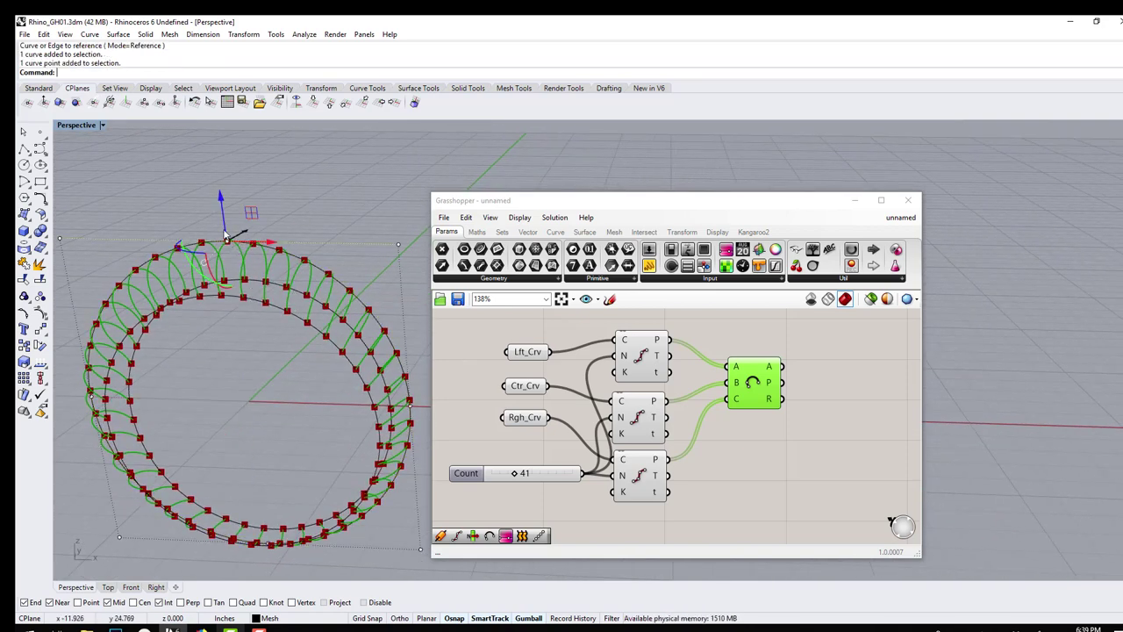
drag(229, 245, 255, 233)
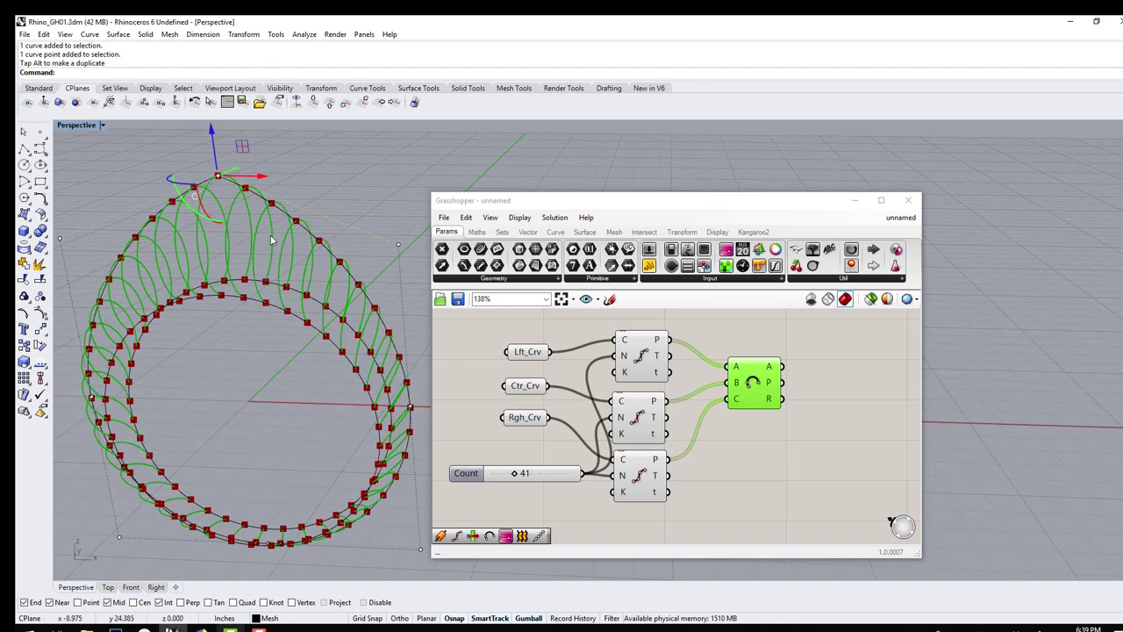
key(ctrl+z)
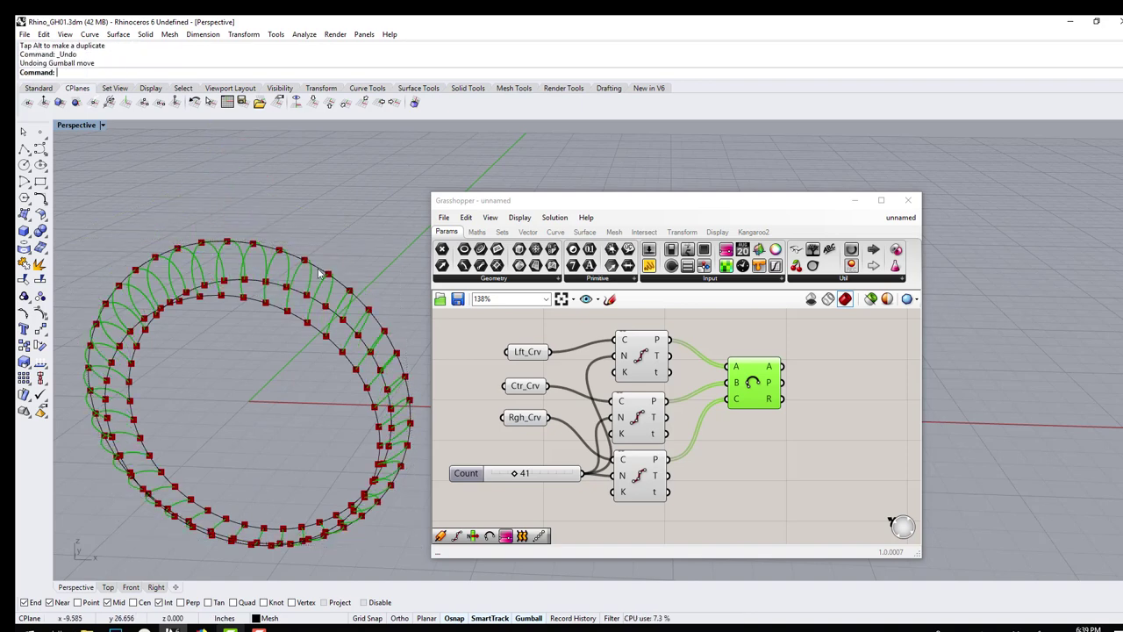
click(761, 447)
right_drag(761, 446, 729, 437)
scroll(298, 272, up, 5)
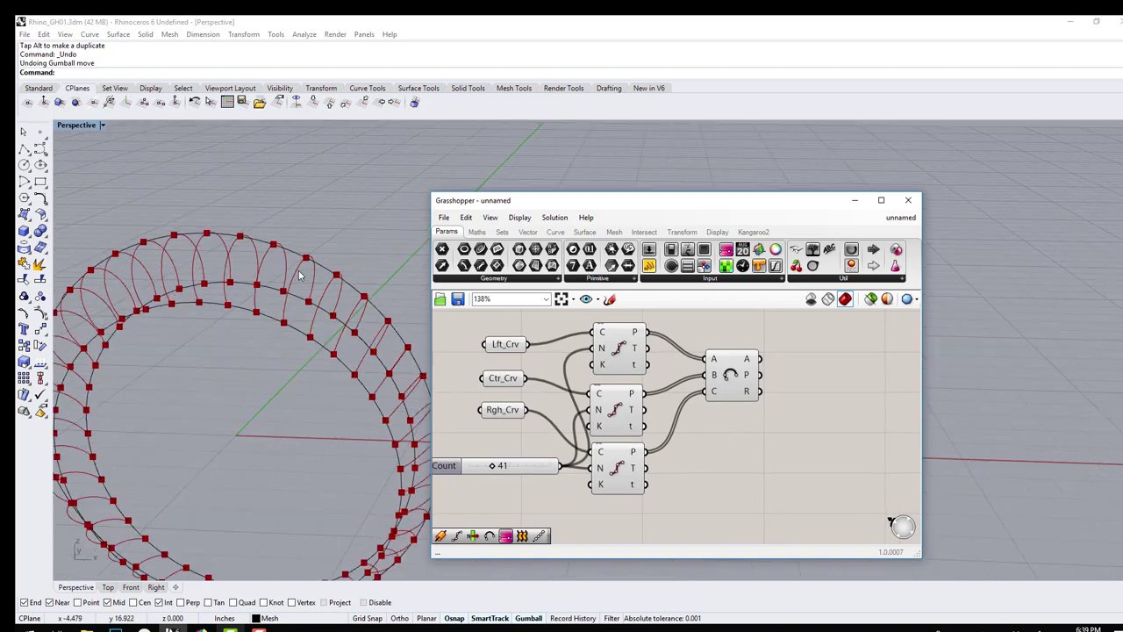
- Add a Pipe component beside the Arc 3Pt and connect the arcs to its C input
double_click(832, 405)
text(pipe)
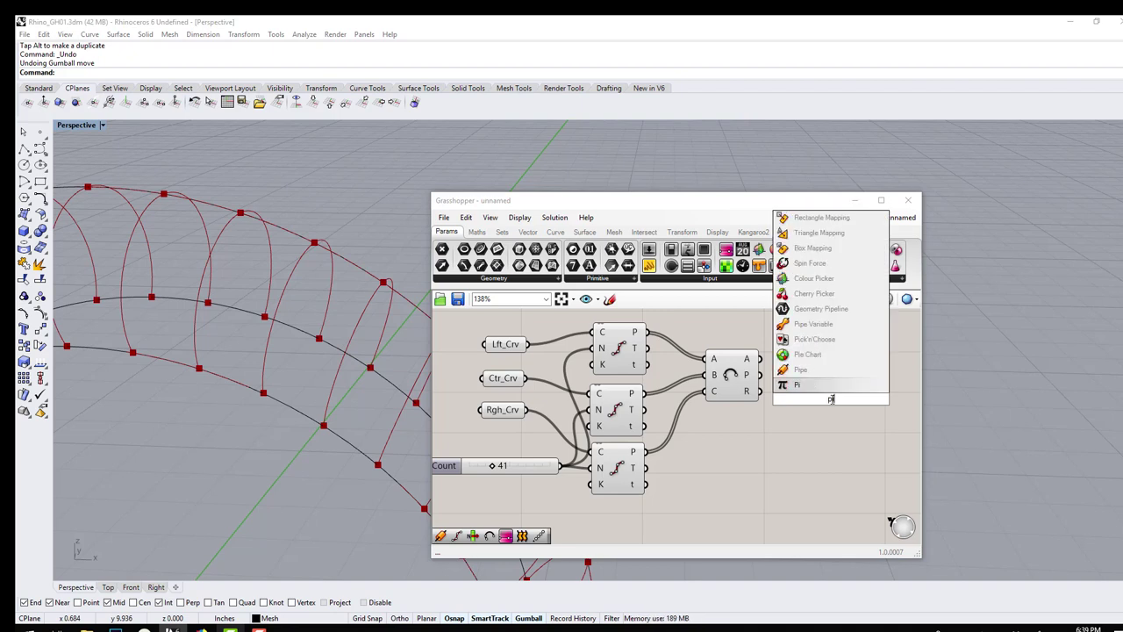
click(831, 386)
mouse_move(830, 396)
mouse_down()
mouse_move(844, 389)
mouse_move(836, 377)
mouse_up()
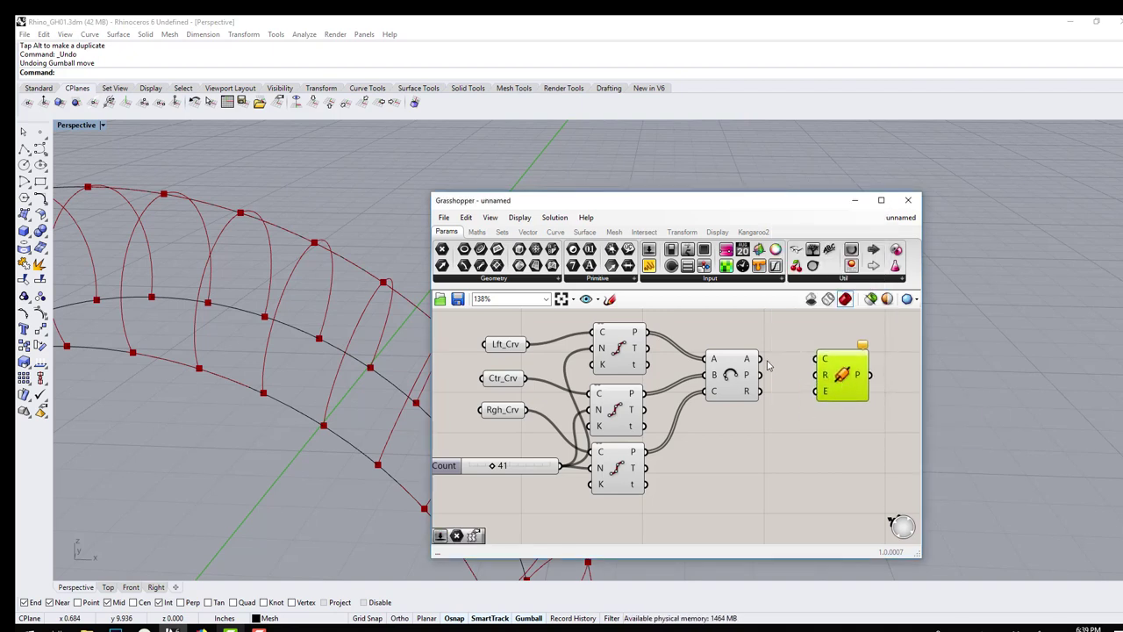
drag(761, 359, 845, 383)
click(838, 374)
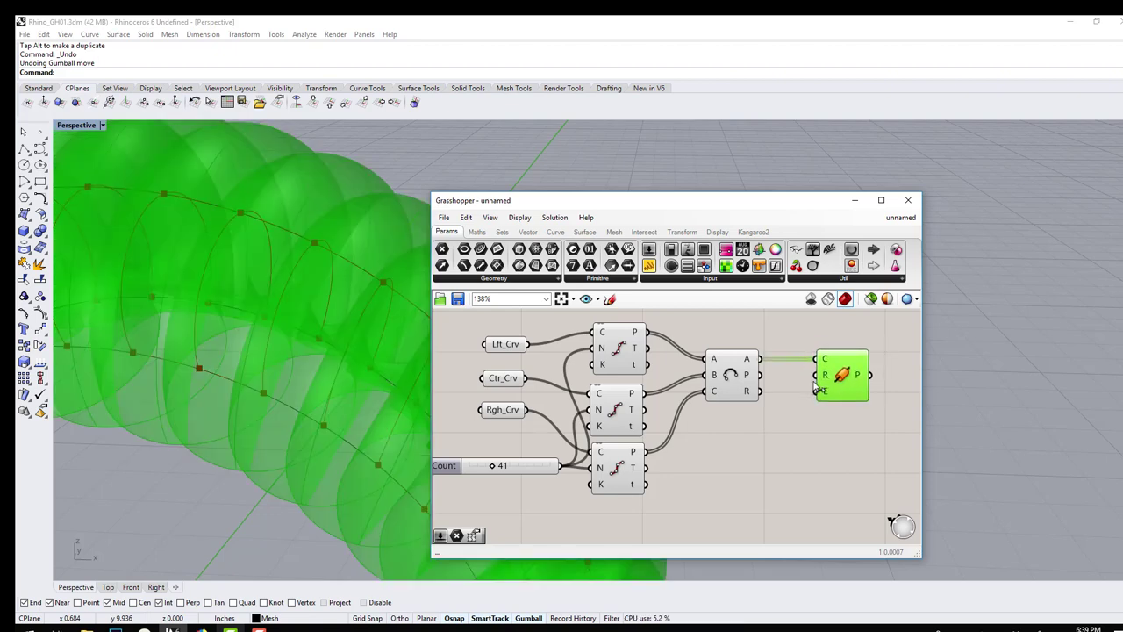
click(768, 432)
- Place a new number slider and name it Radius
double_click(769, 431)
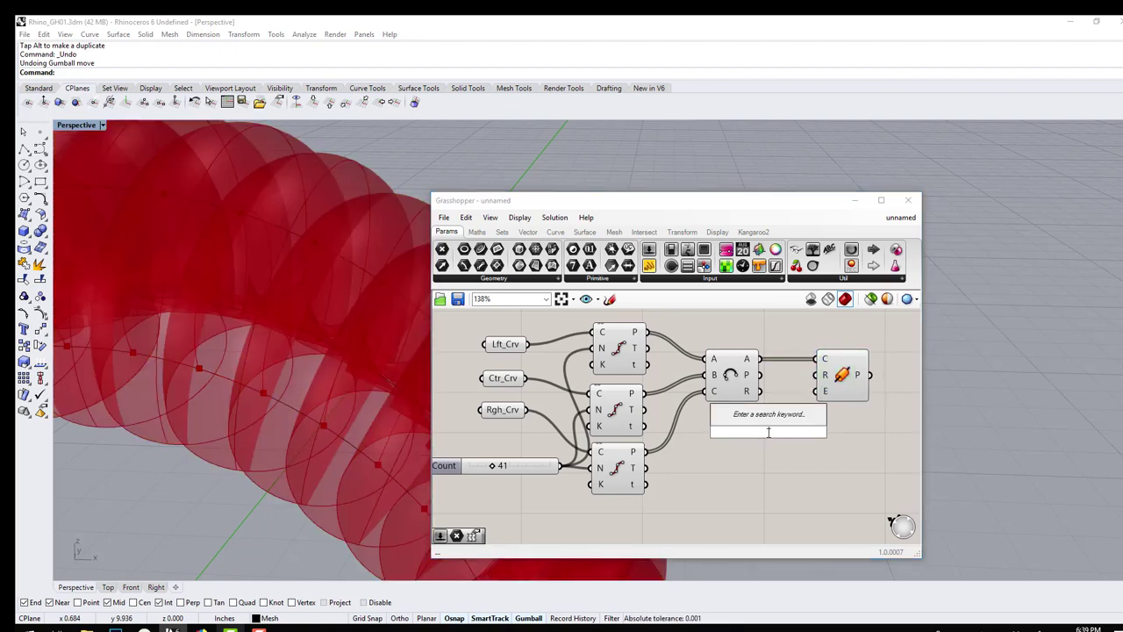
text(0.1<1.5)
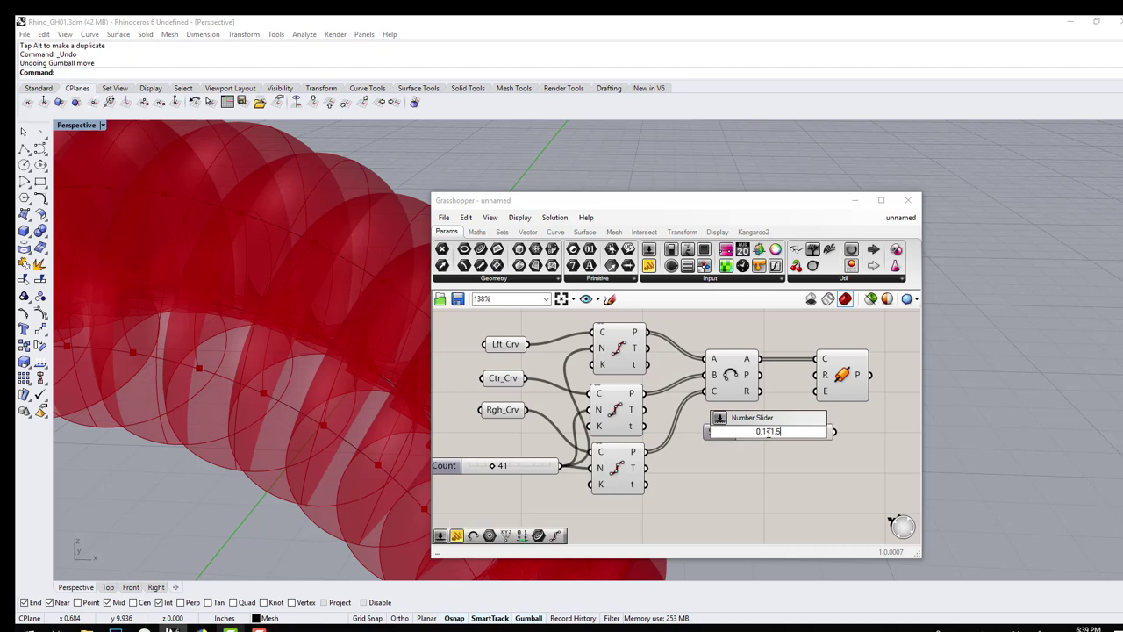
key(Return)
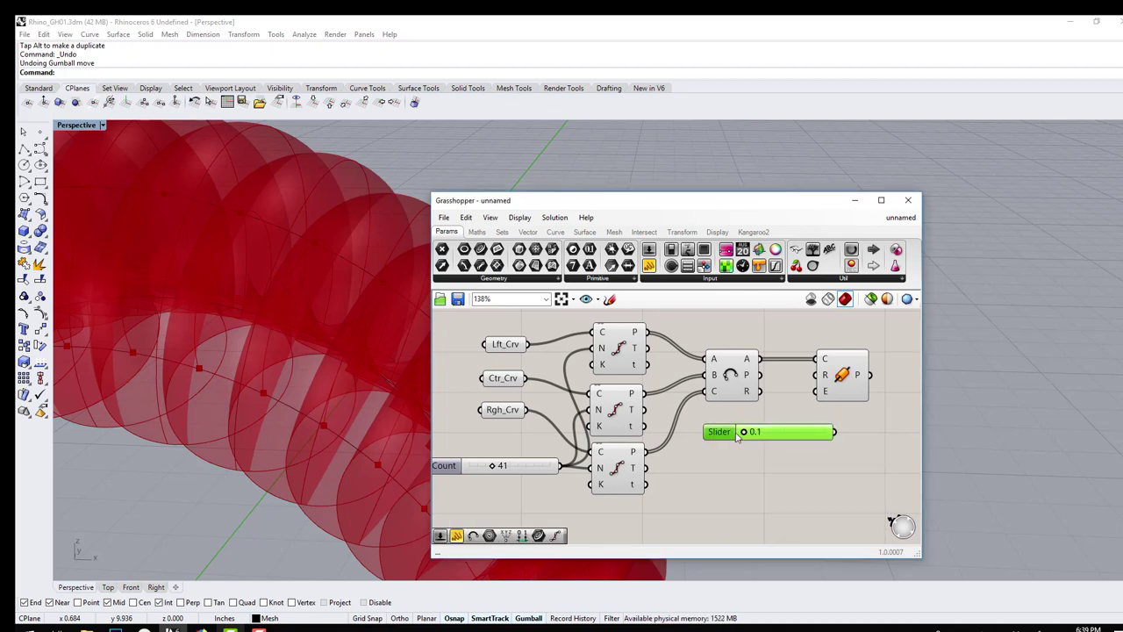
double_click(736, 435)
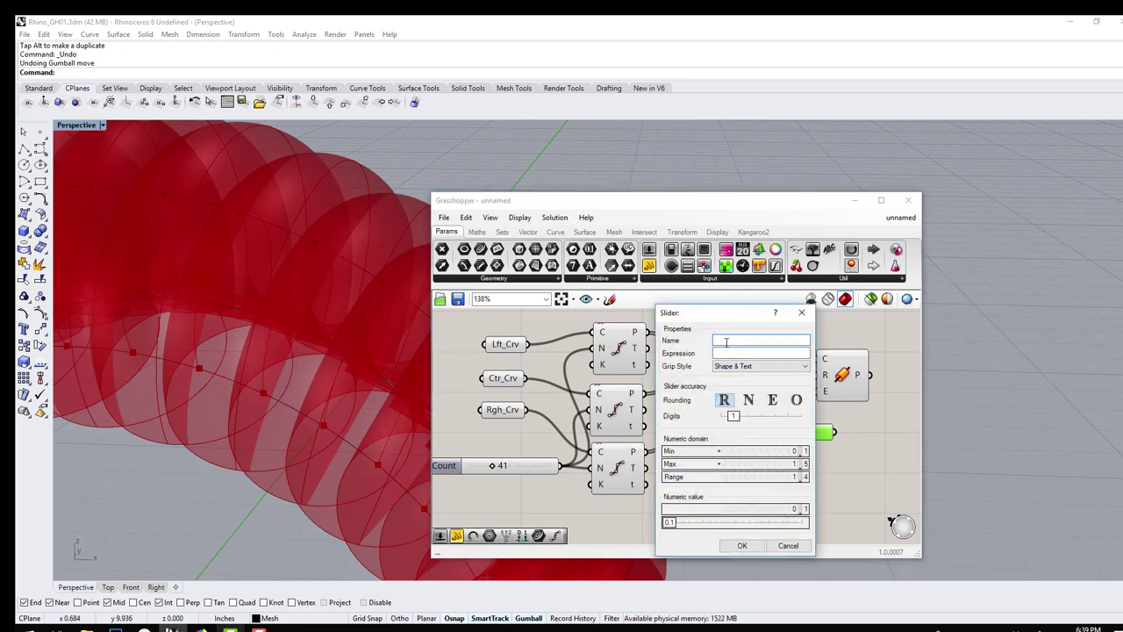
text(Rad)
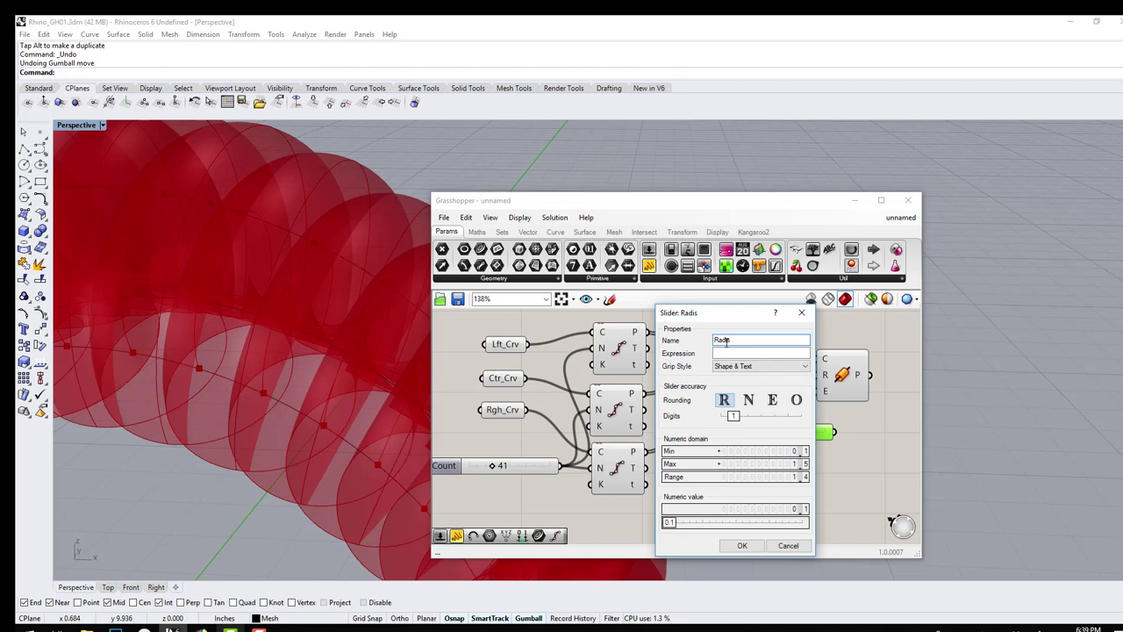
text(ius)
click(741, 545)
- Check the Count slider's settings and close them without changes
right_drag(712, 509, 787, 505)
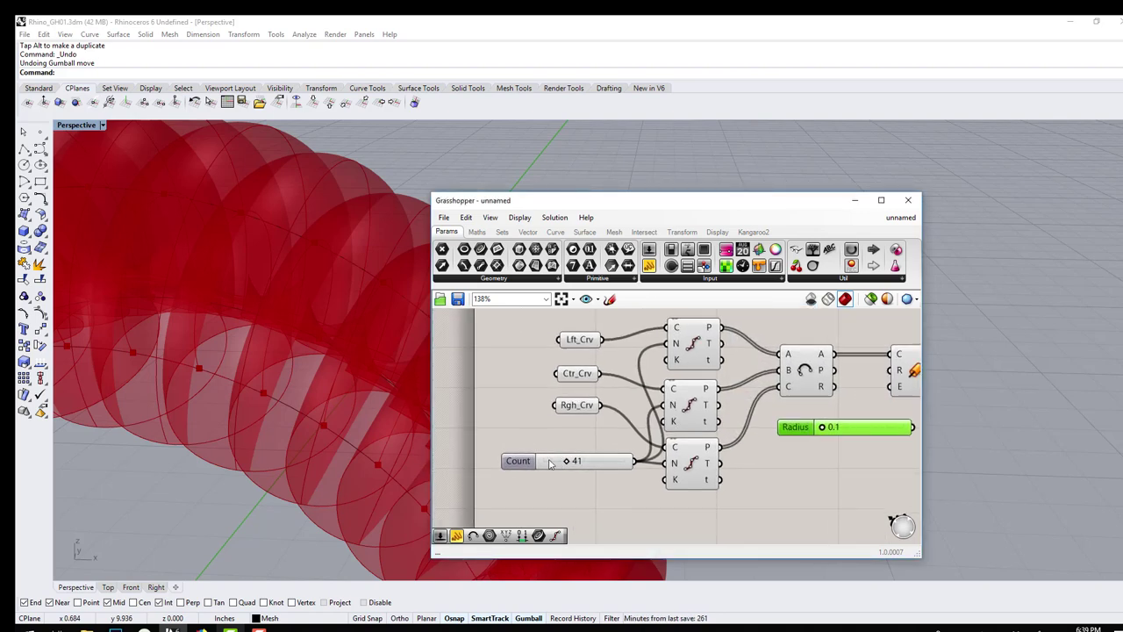
click(529, 463)
double_click(529, 463)
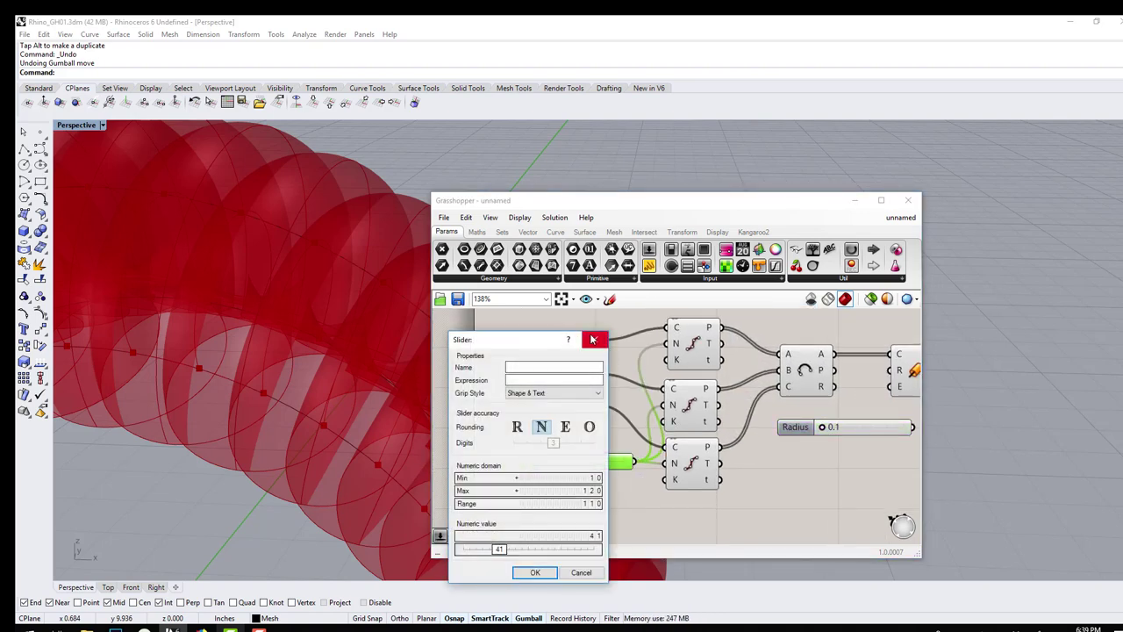
click(596, 338)
right_drag(813, 489, 733, 479)
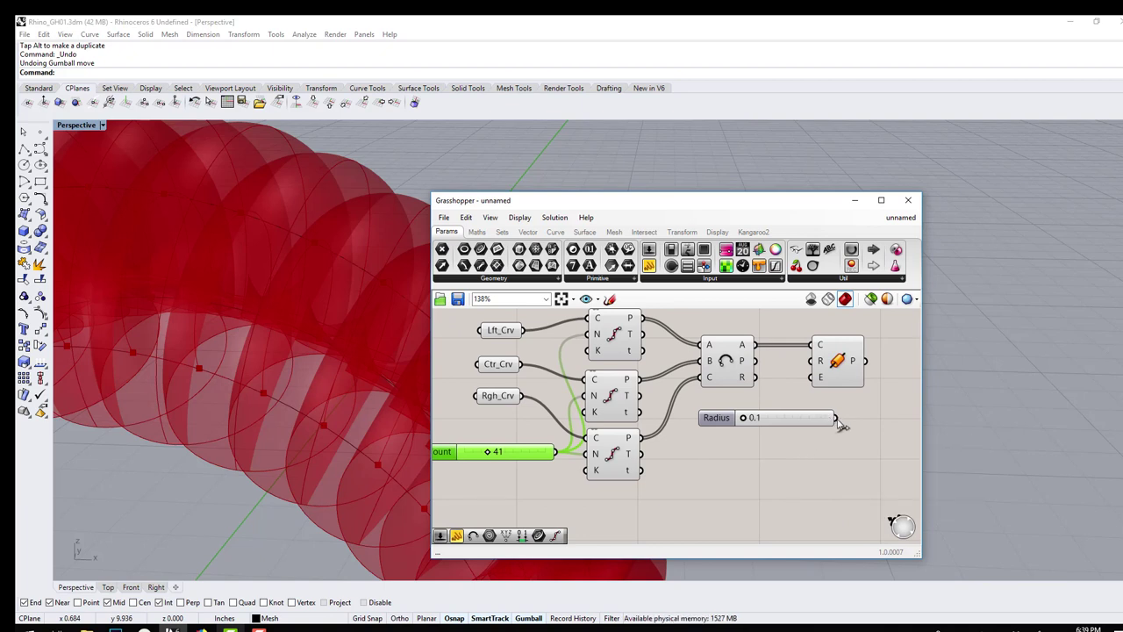
- Wire the Radius slider into the Pipe's R input and raise it to 0.4
drag(837, 420, 811, 361)
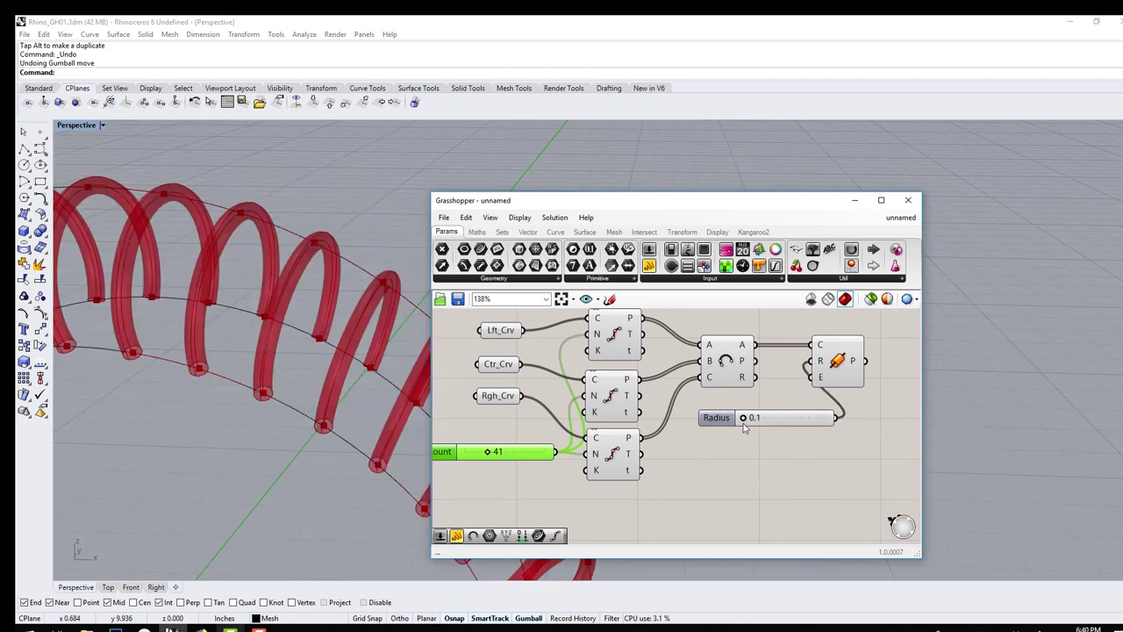
click(750, 419)
drag(747, 420, 762, 418)
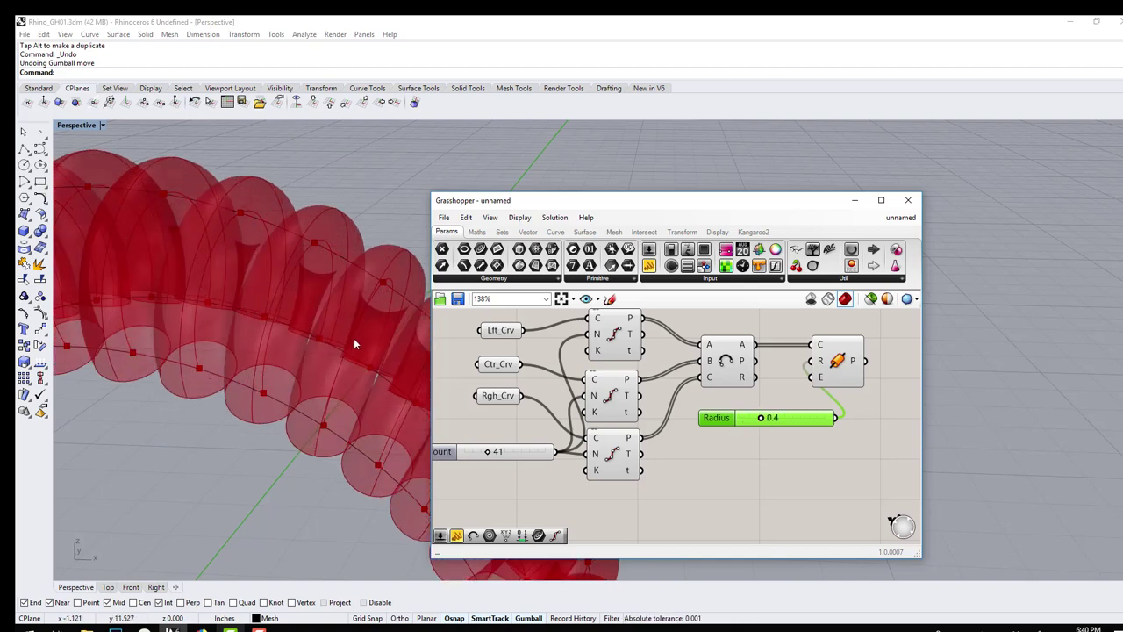
right_drag(275, 356, 271, 293)
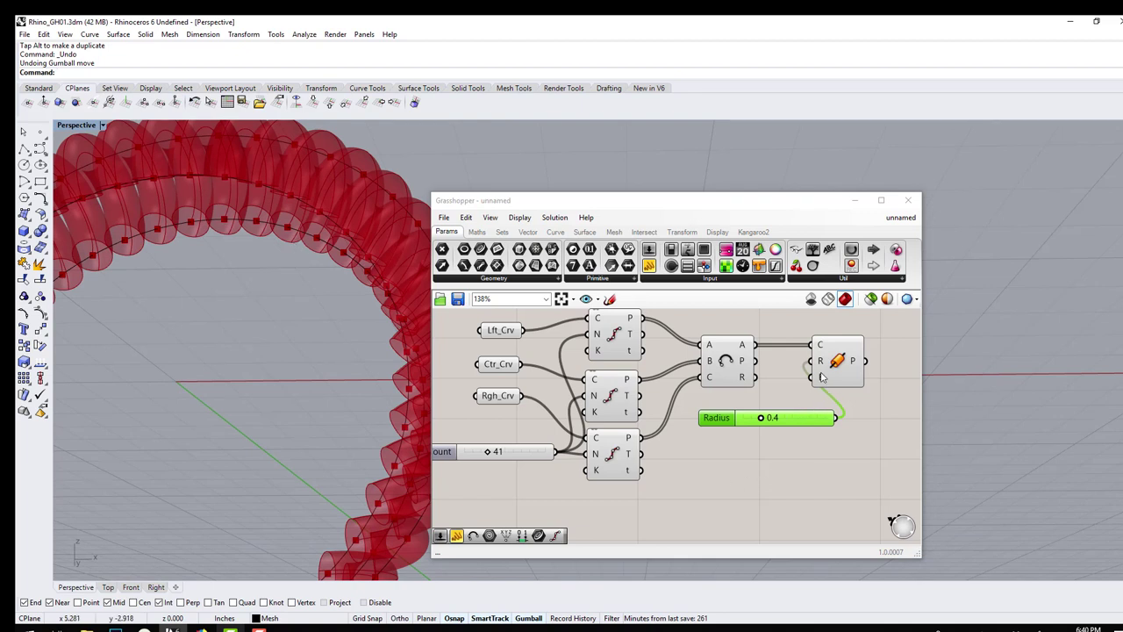
mouse_move(822, 376)
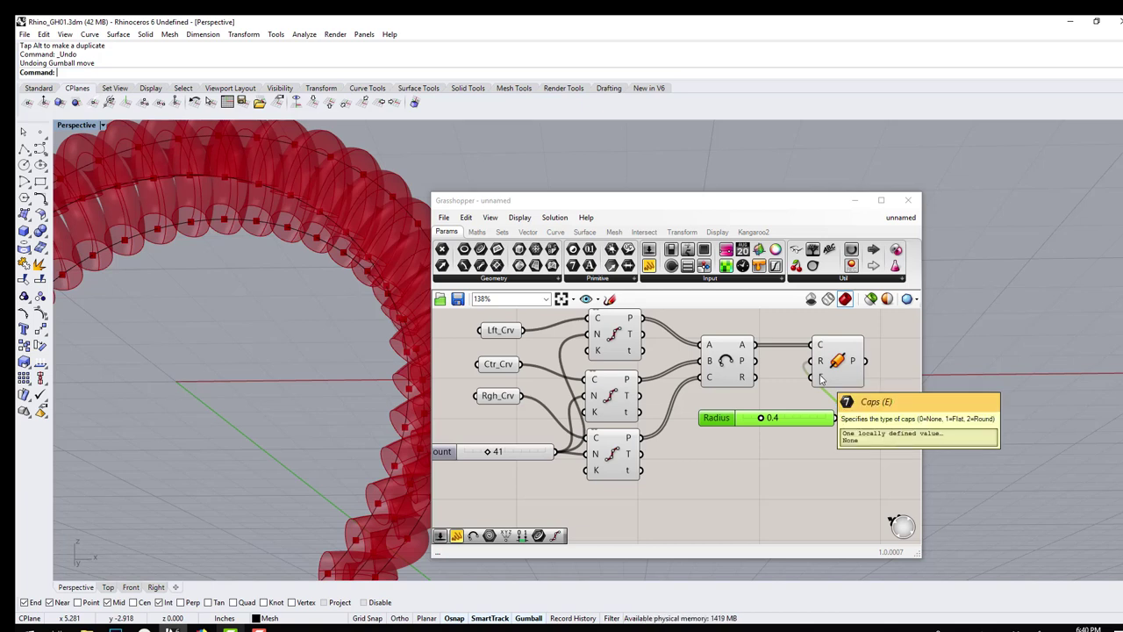
- Add a number slider named Cap_End with a 0–2 range
drag(821, 378, 835, 417)
double_click(764, 446)
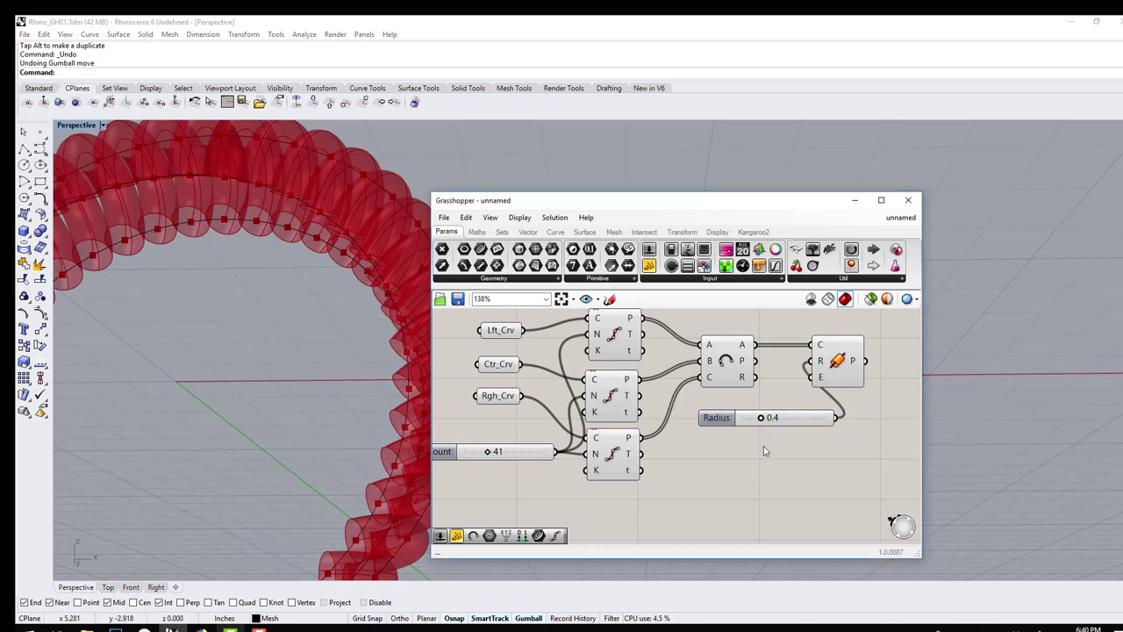
text(0.)
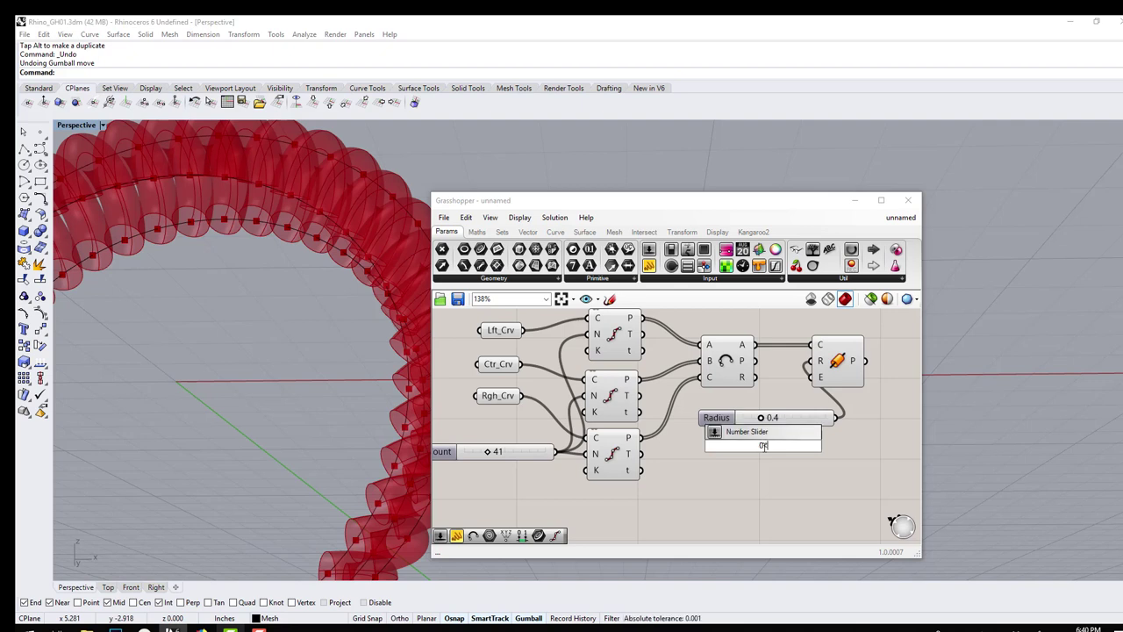
text(2)
key(Return)
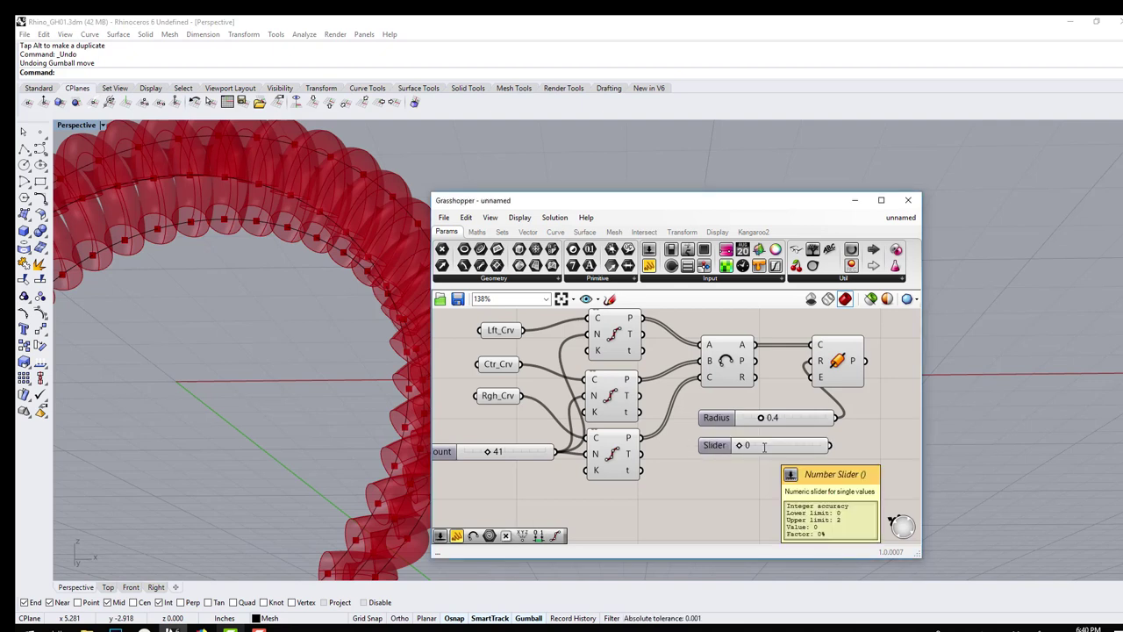
double_click(714, 446)
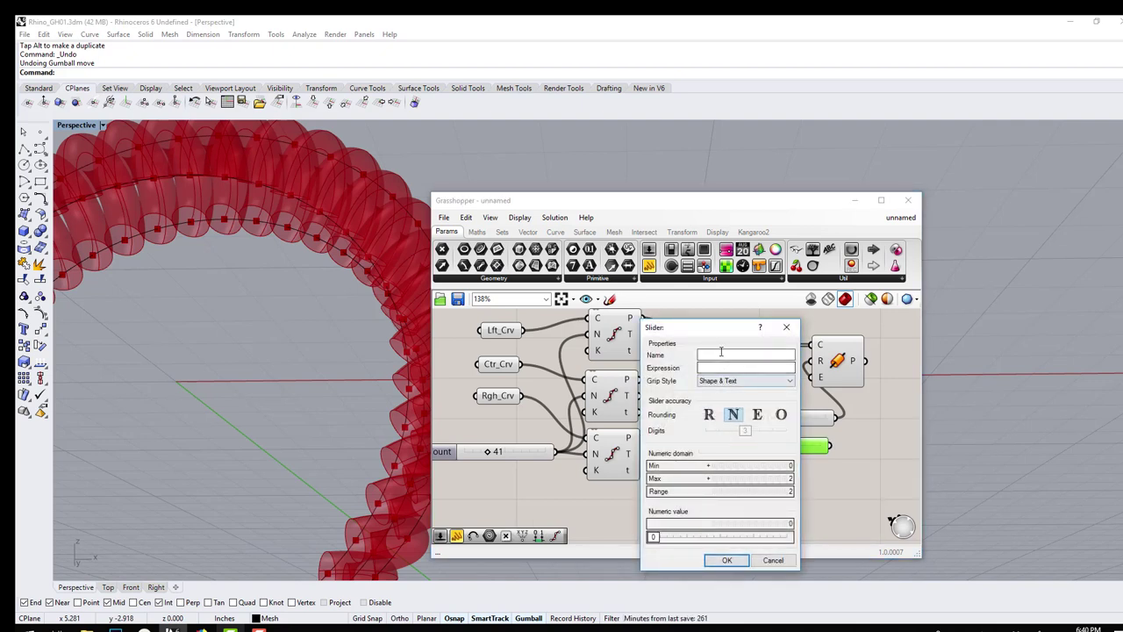
click(719, 369)
text(Cap_End)
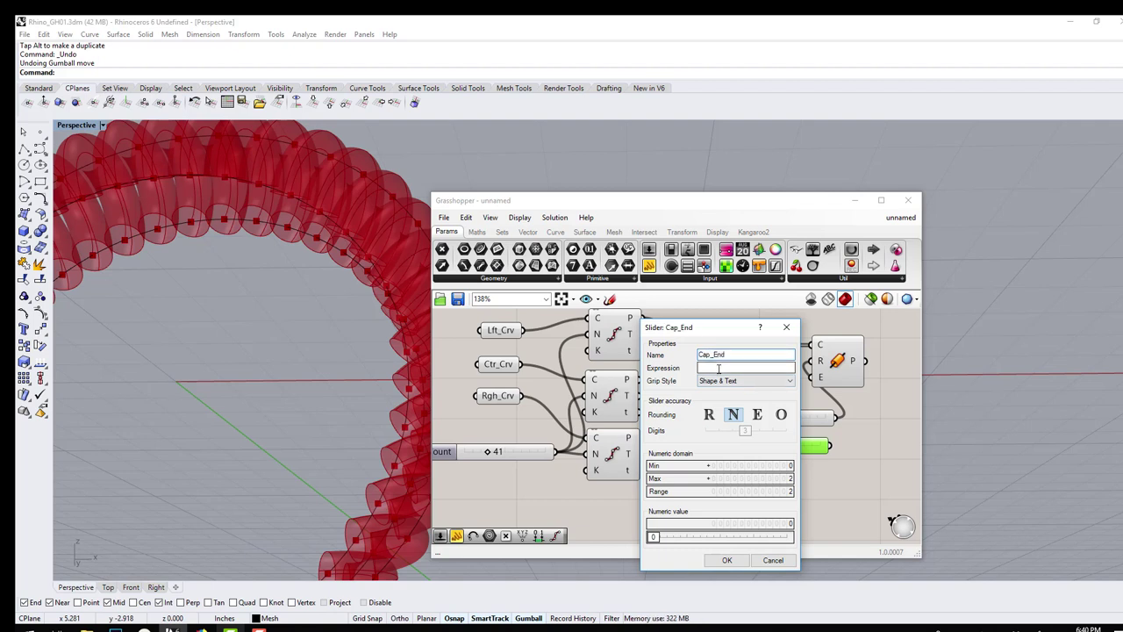
click(711, 559)
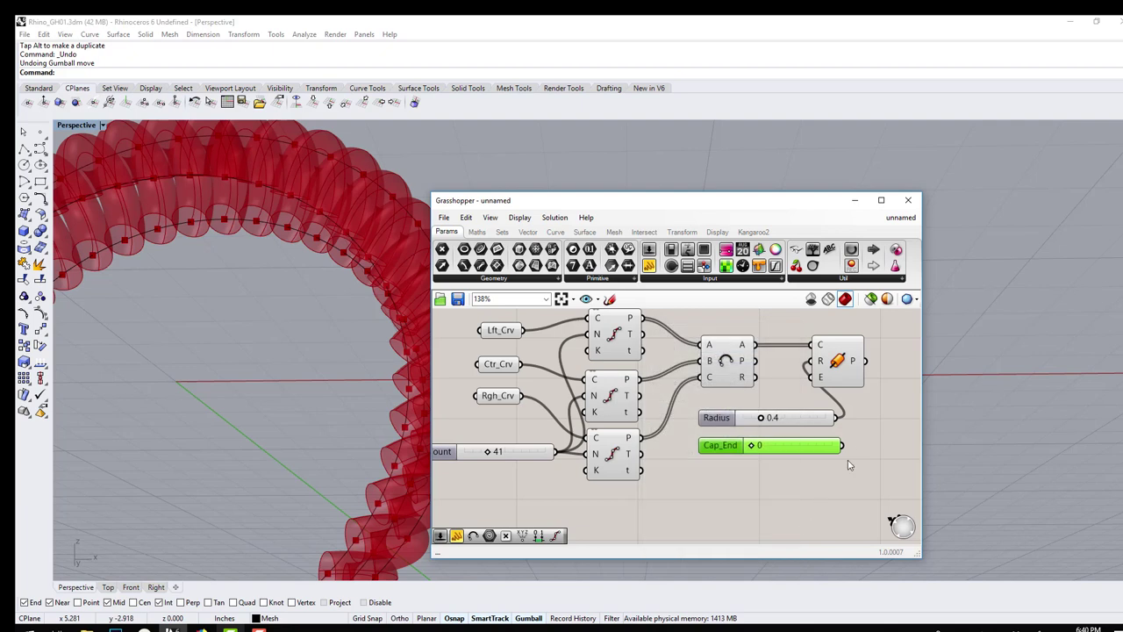
- Connect Cap_End to the Pipe's E input, keeping Radius on R, and set it to 2
drag(844, 448, 811, 376)
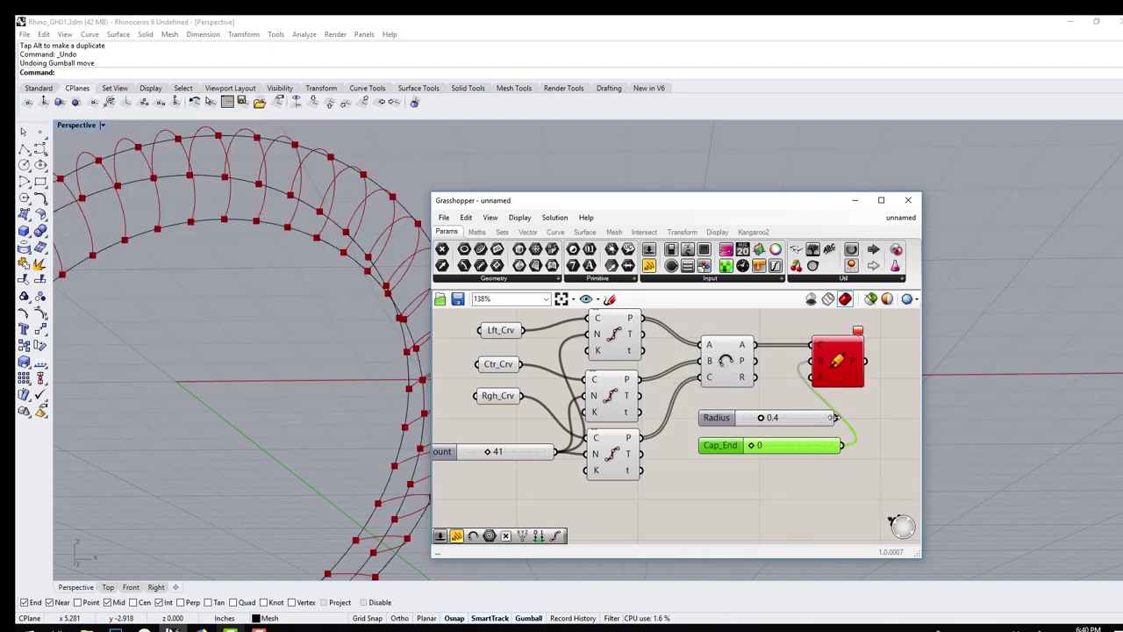
drag(836, 419, 812, 361)
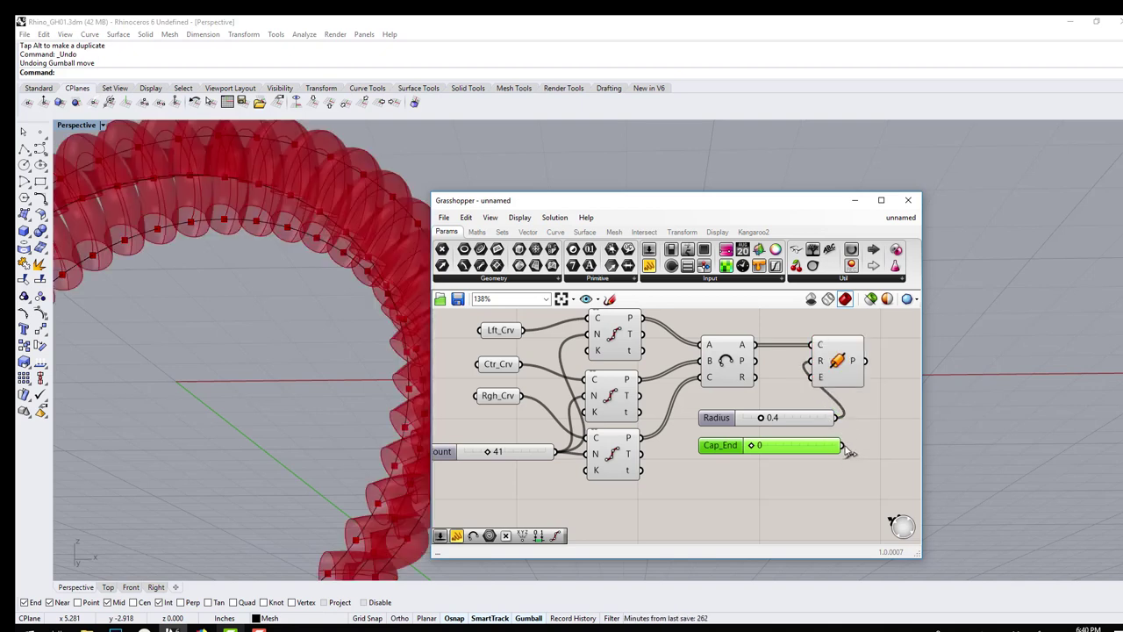
drag(843, 446, 810, 377)
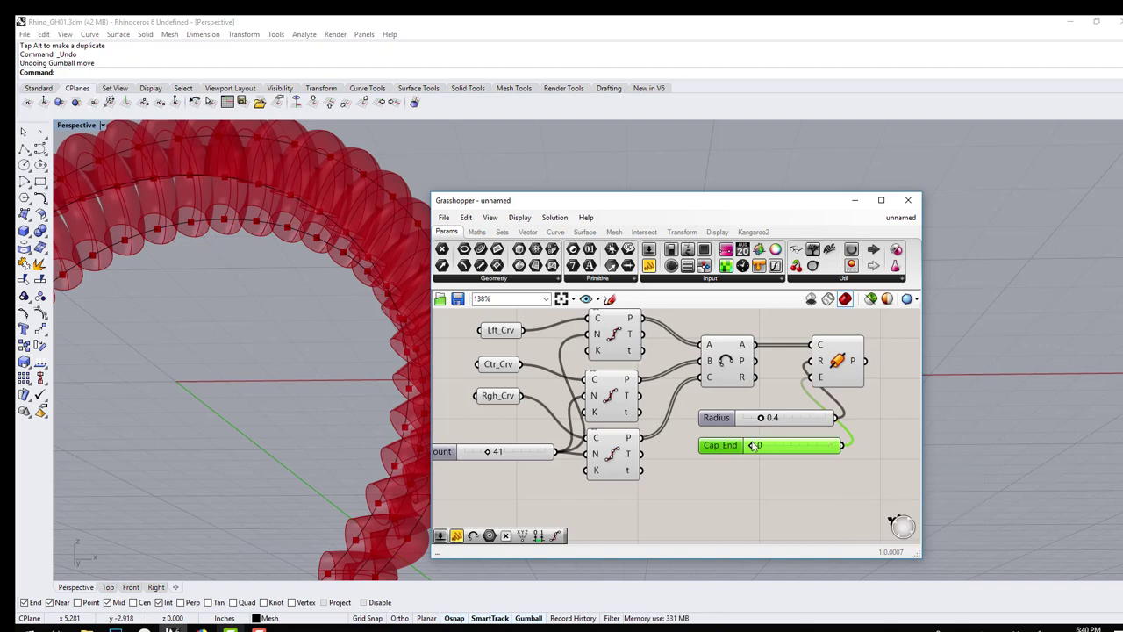
drag(751, 444, 774, 447)
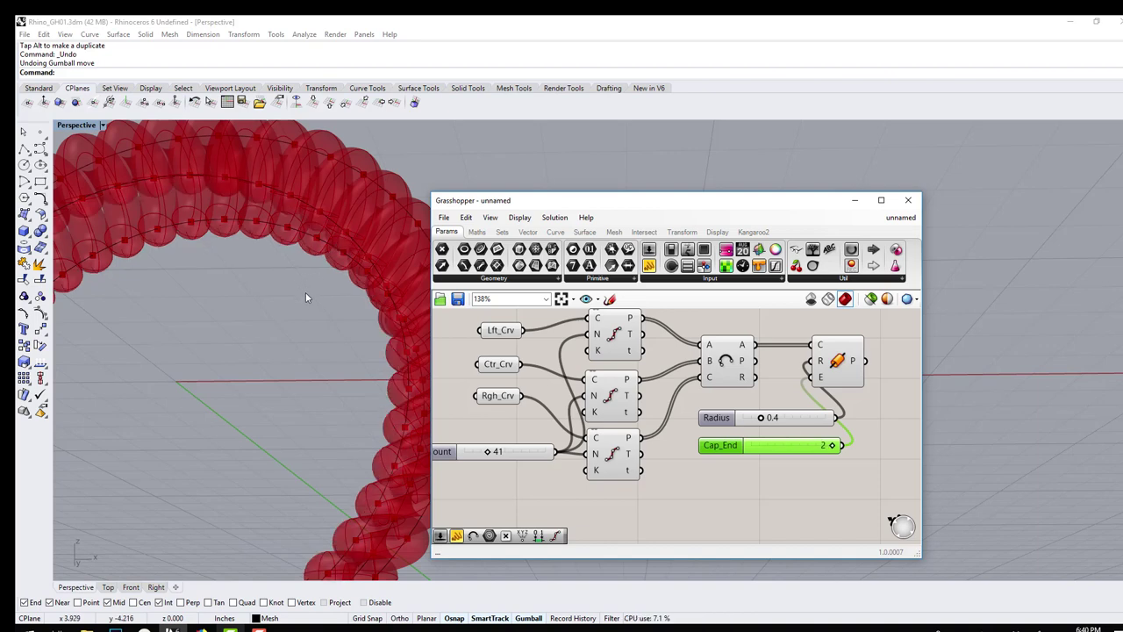
- Lower the Count slider to 36 loops around the ring
scroll(306, 292, down, 5)
scroll(266, 369, up, 5)
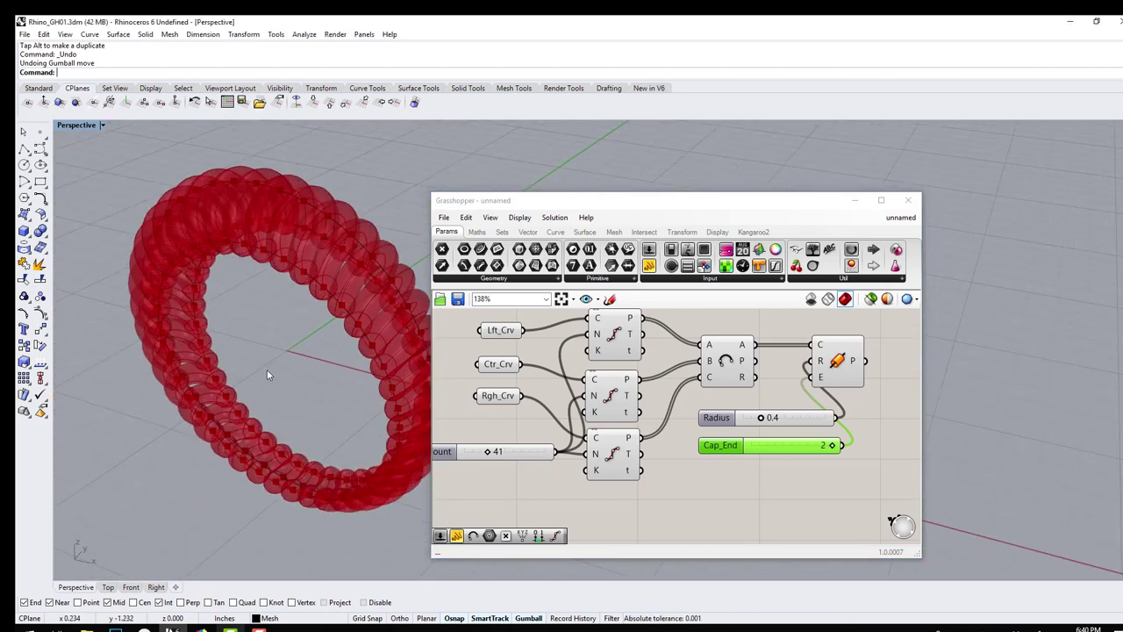
scroll(345, 339, up, 2)
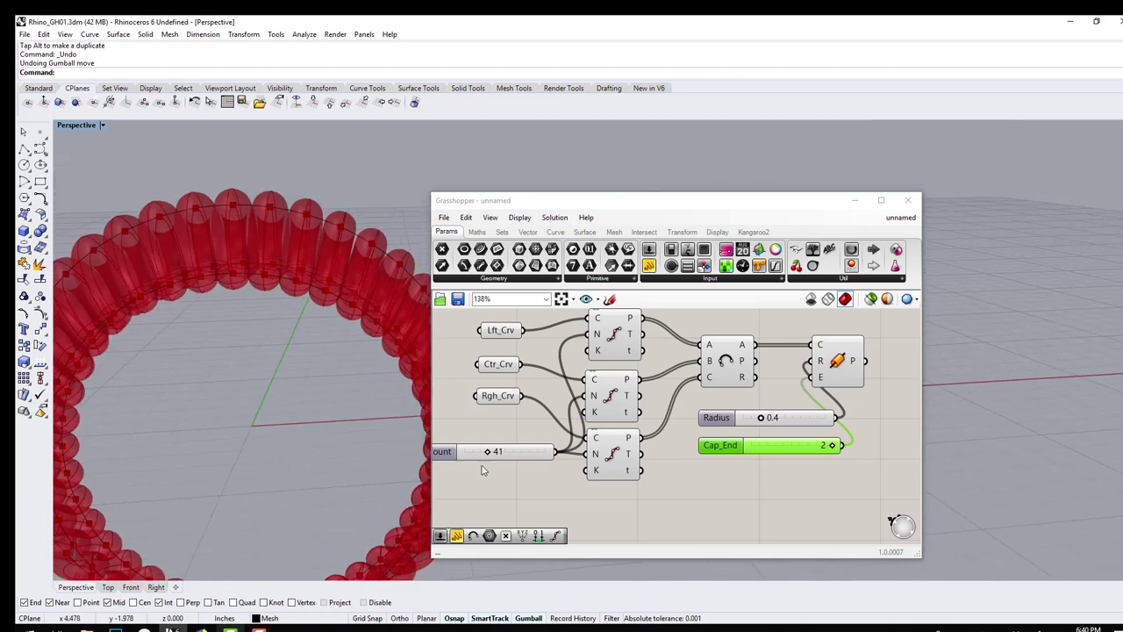
drag(491, 453, 485, 460)
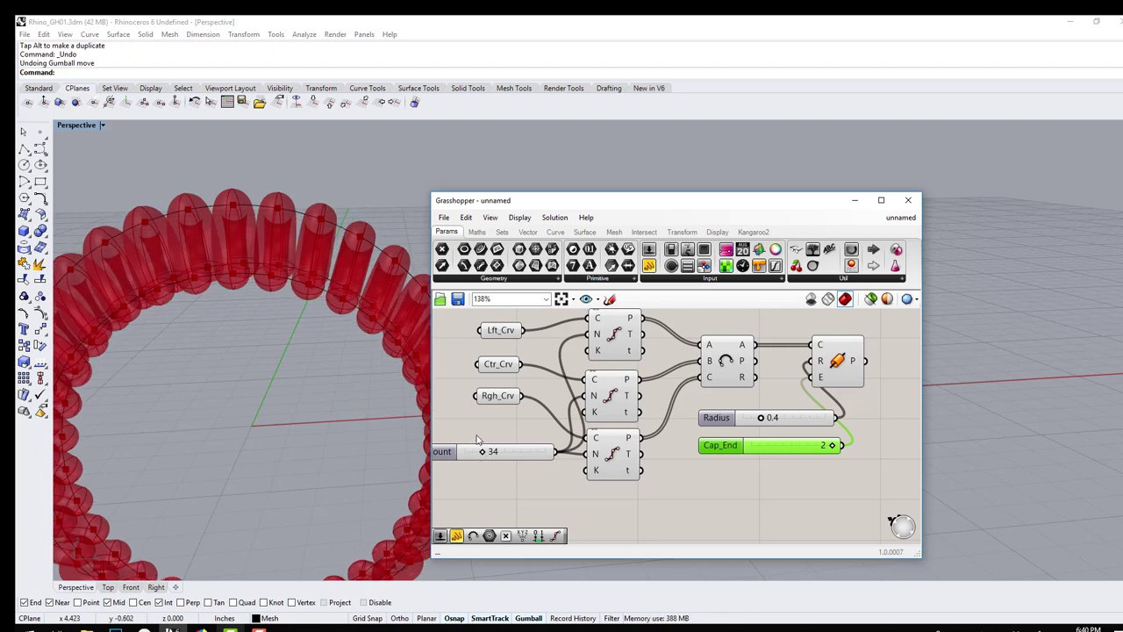
drag(481, 453, 484, 454)
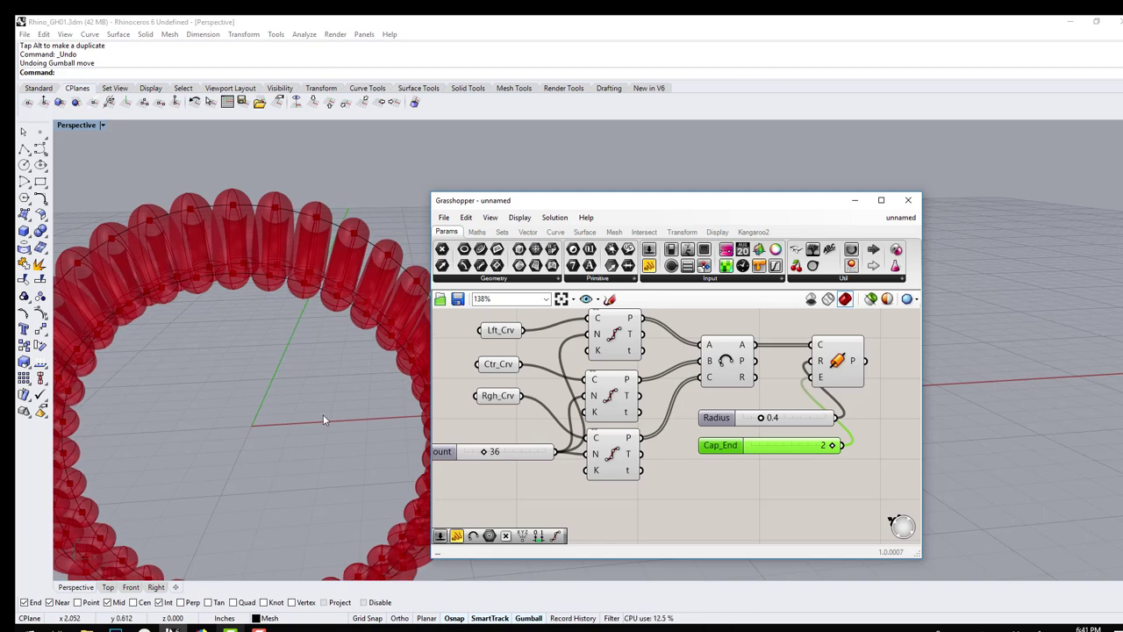
right_drag(323, 416, 277, 425)
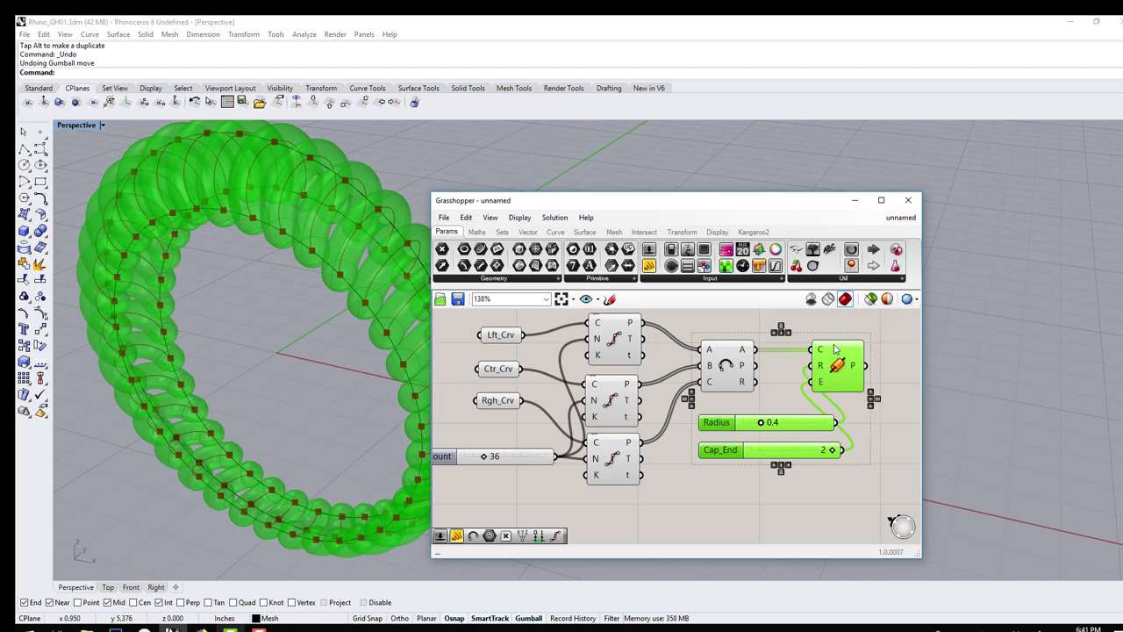
- Duplicate the Pipe with its Radius and Cap_End sliders, group it, and lower its radius to 0.2
click(850, 323)
right_drag(849, 323, 701, 360)
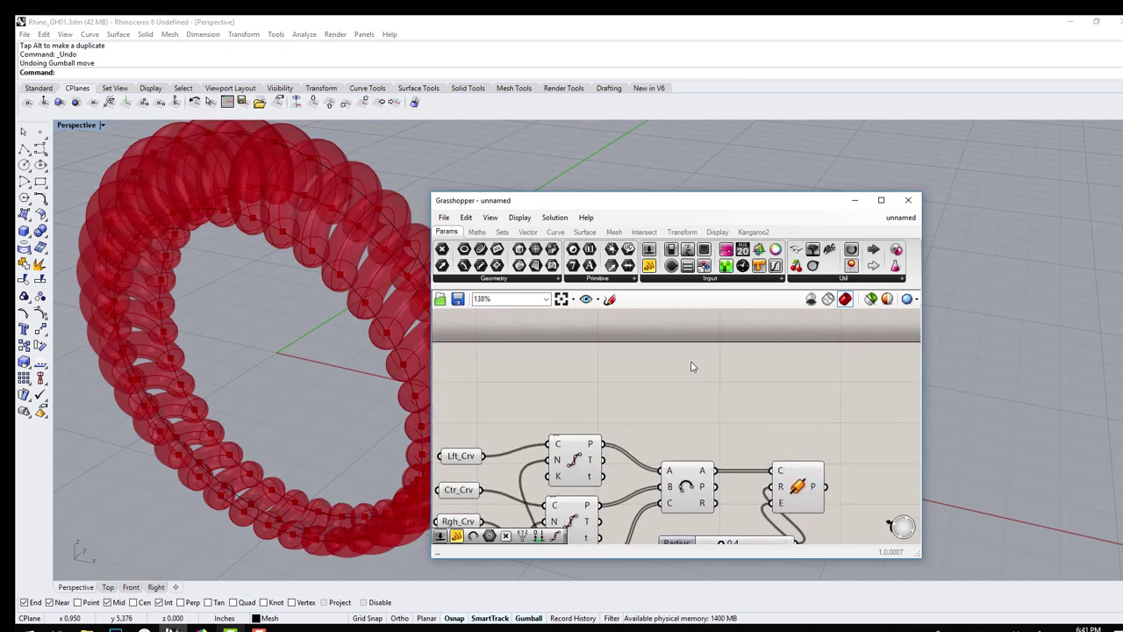
key(ctrl+z)
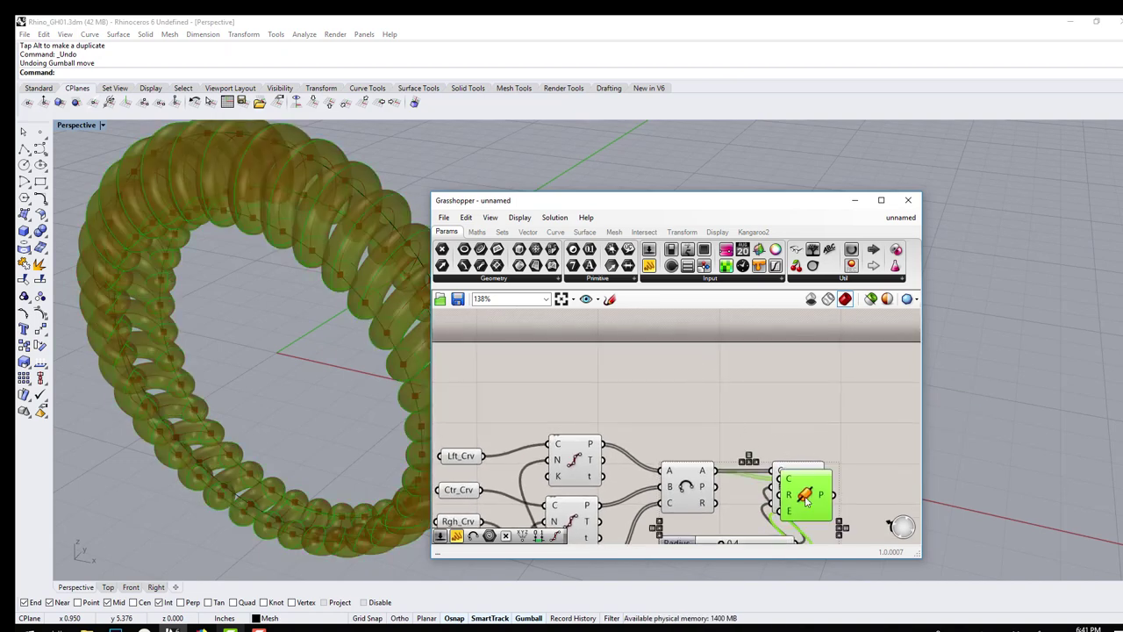
alt+drag(799, 492, 762, 348)
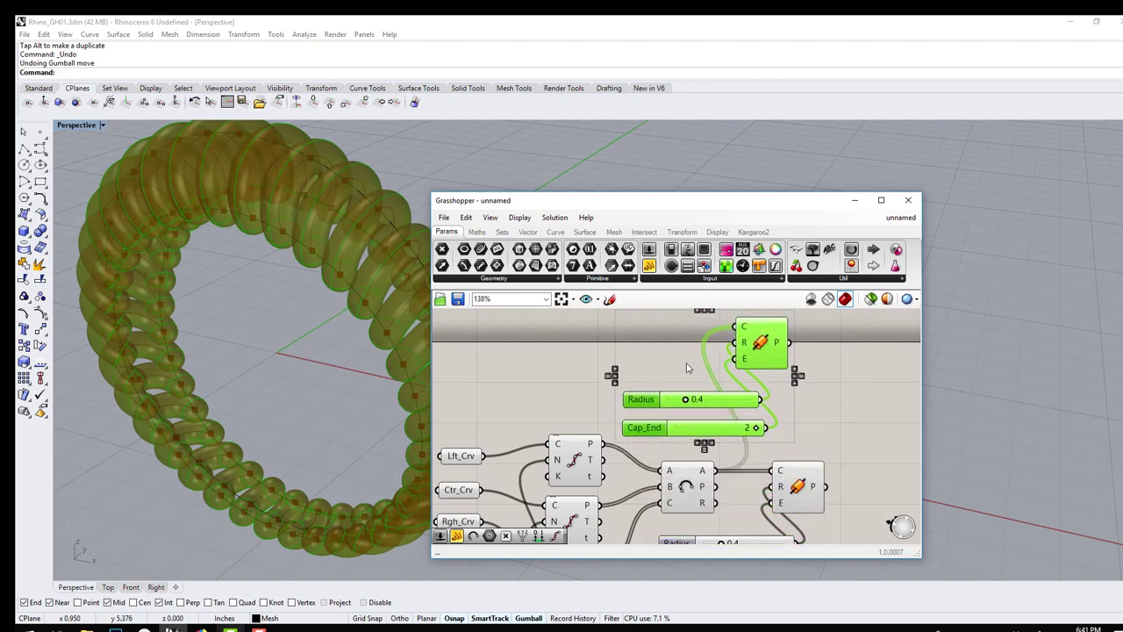
key(ctrl+g)
right_drag(753, 345, 772, 375)
drag(773, 375, 778, 348)
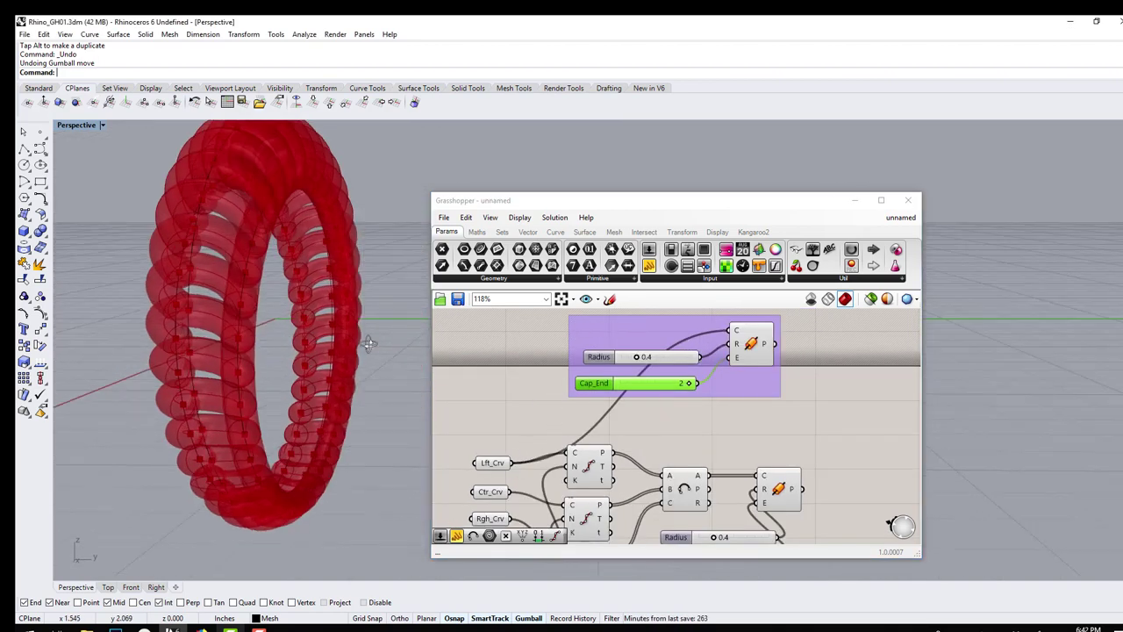
click(639, 359)
drag(638, 361, 627, 359)
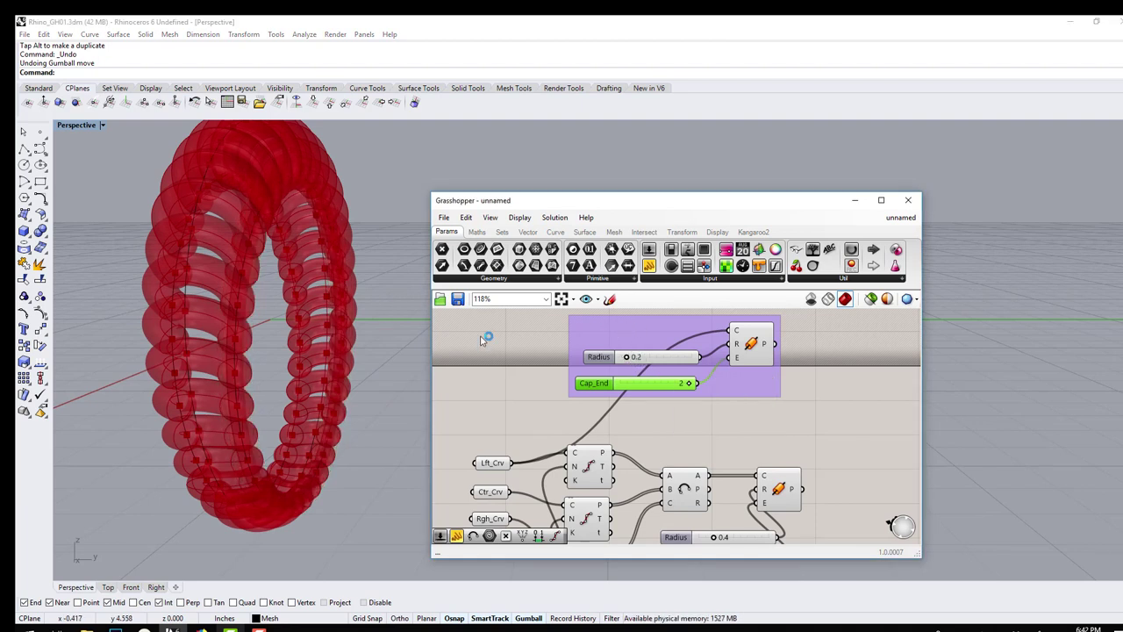
- Rename the copied pipe group Lft_Thick
scroll(614, 382, down, 2)
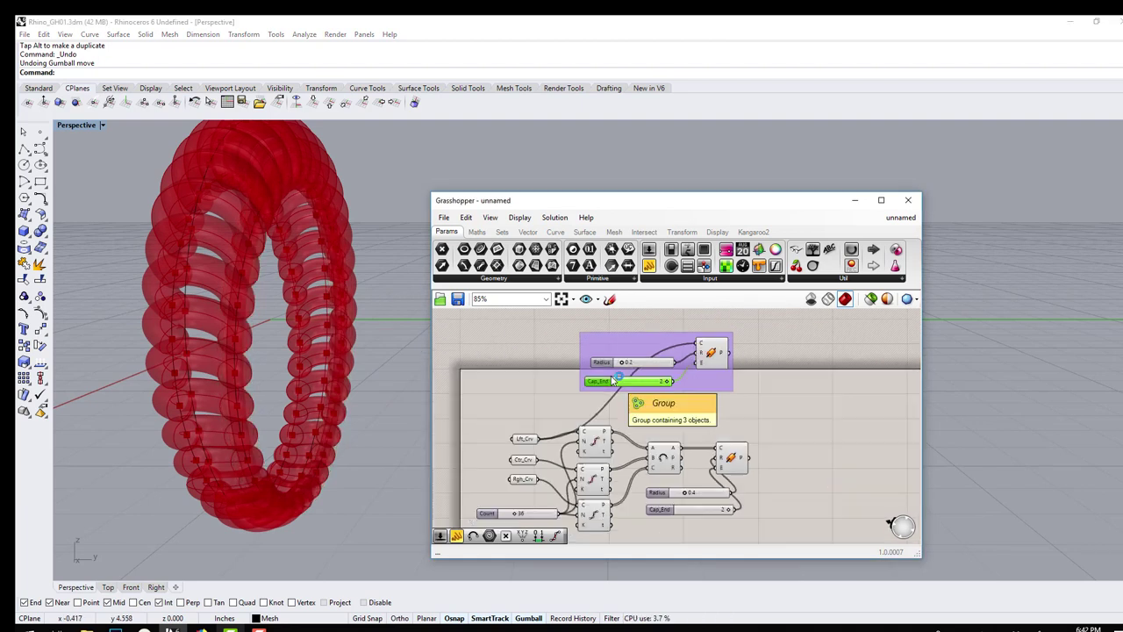
right_click(662, 345)
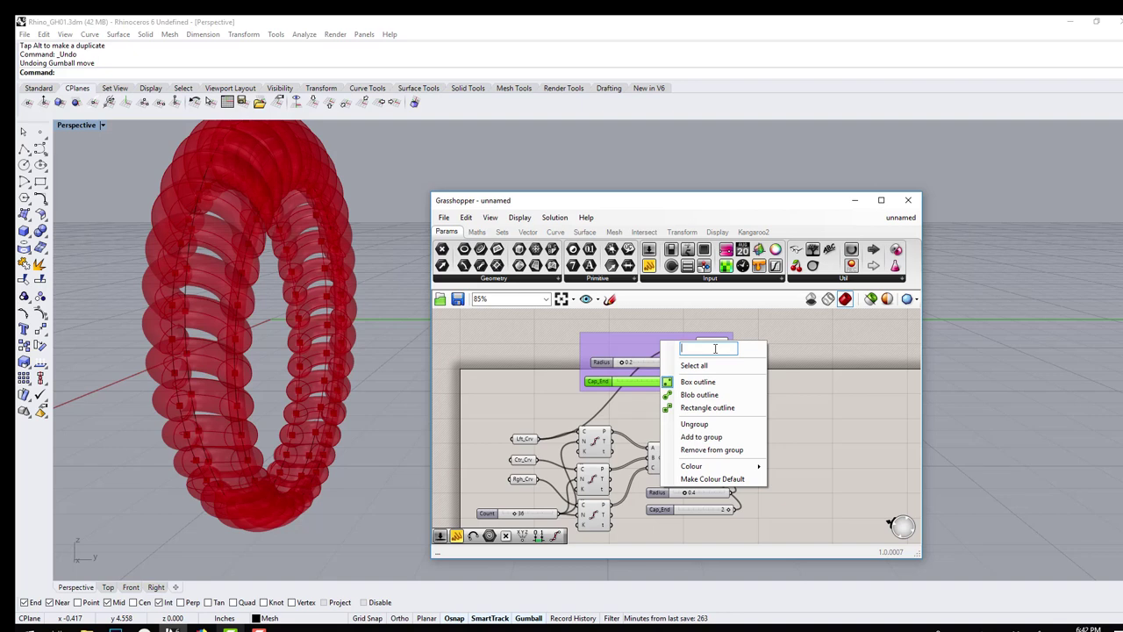
text(t_Thick)
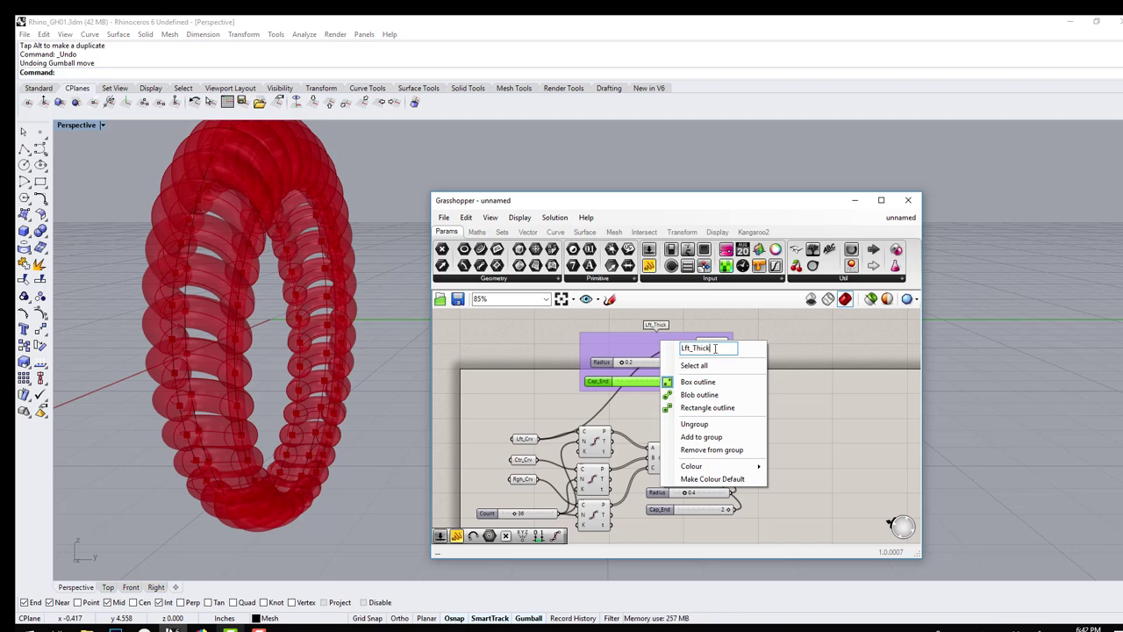
key(Return)
- Paste another grouped pipe set, feed Ctr_Crv into its Pipe, and set radius 0.1
right_drag(747, 360, 681, 380)
key(ctrl+v)
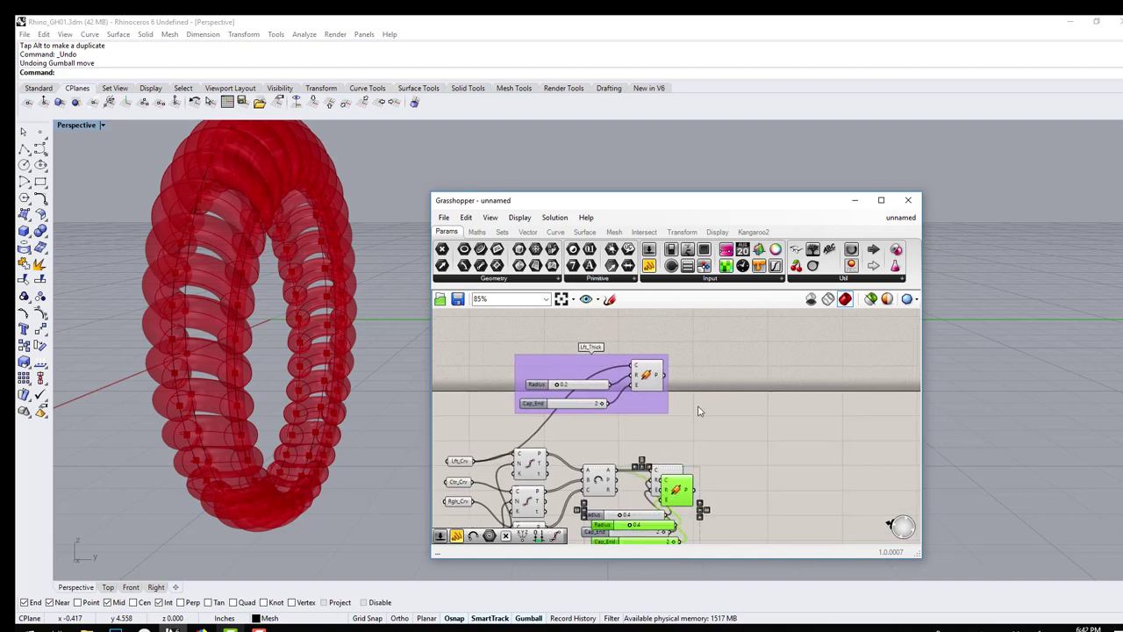
drag(672, 496, 783, 369)
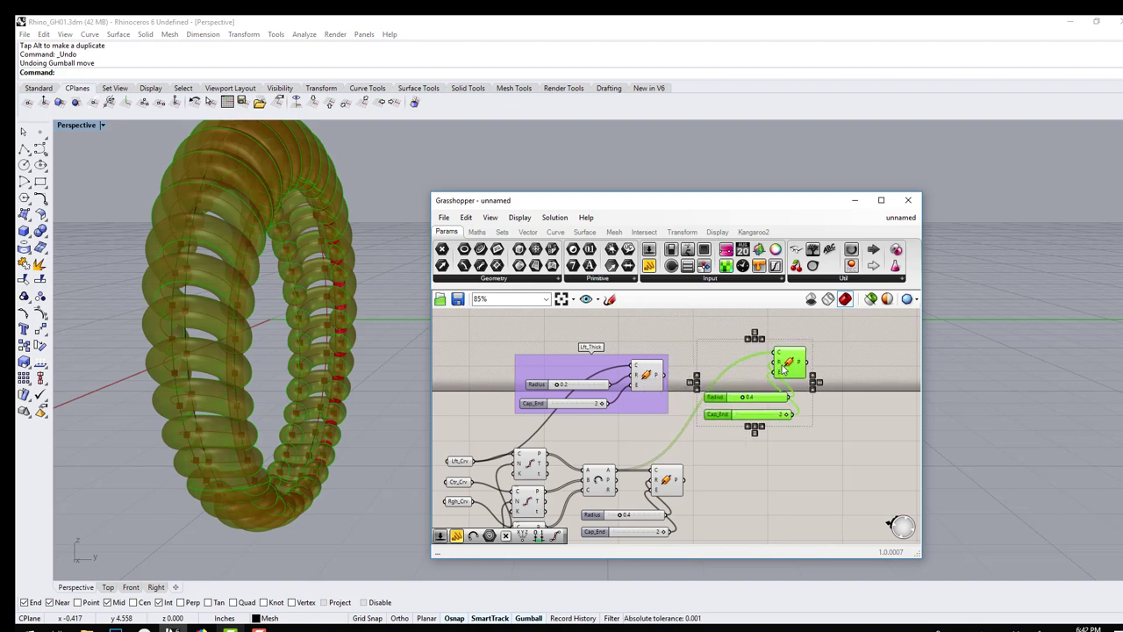
key(ctrl+g)
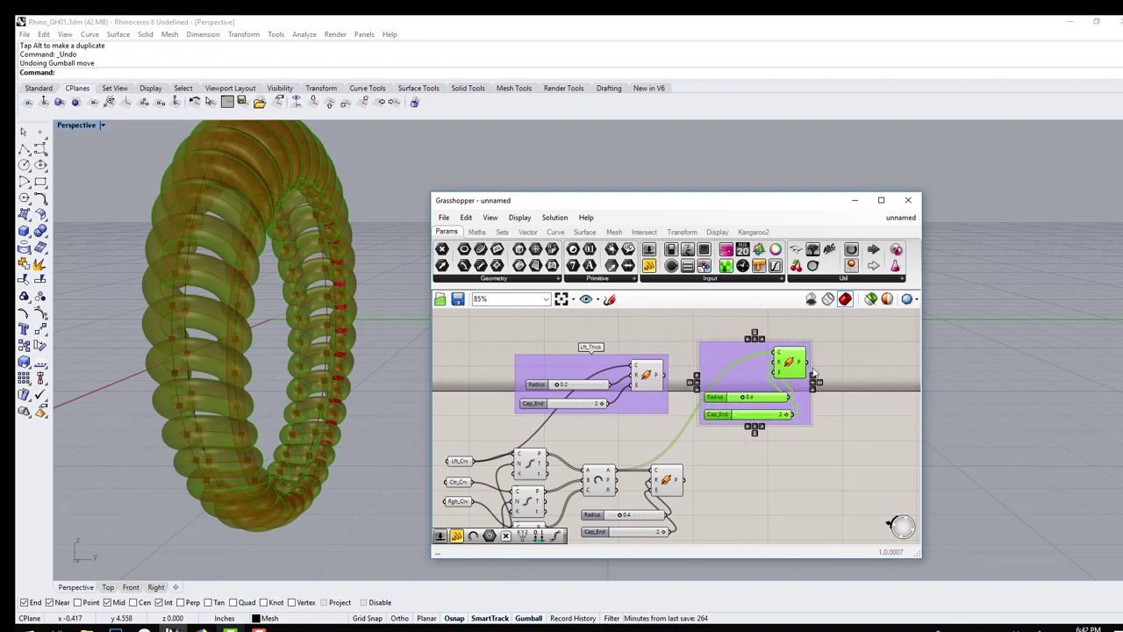
click(814, 367)
drag(799, 367, 853, 396)
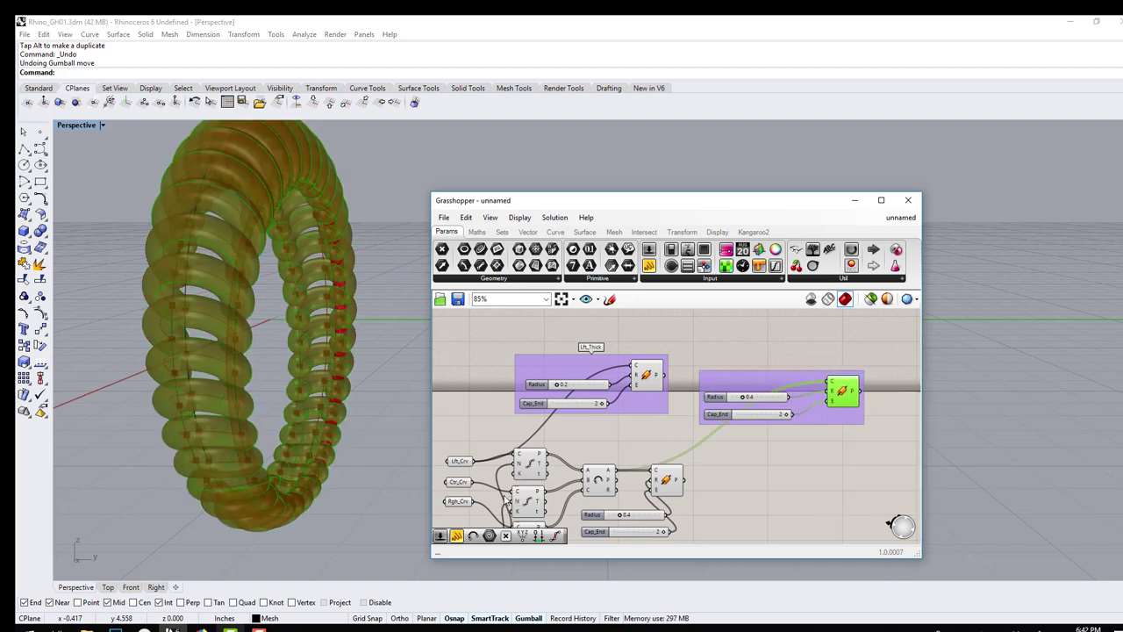
drag(472, 483, 824, 379)
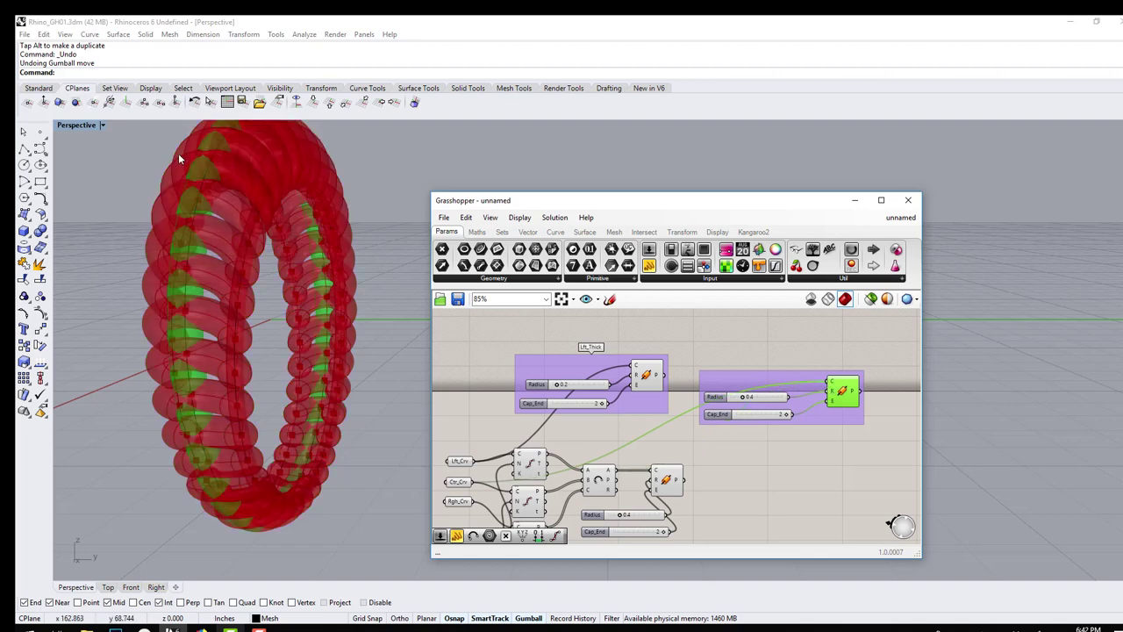
right_drag(289, 281, 211, 245)
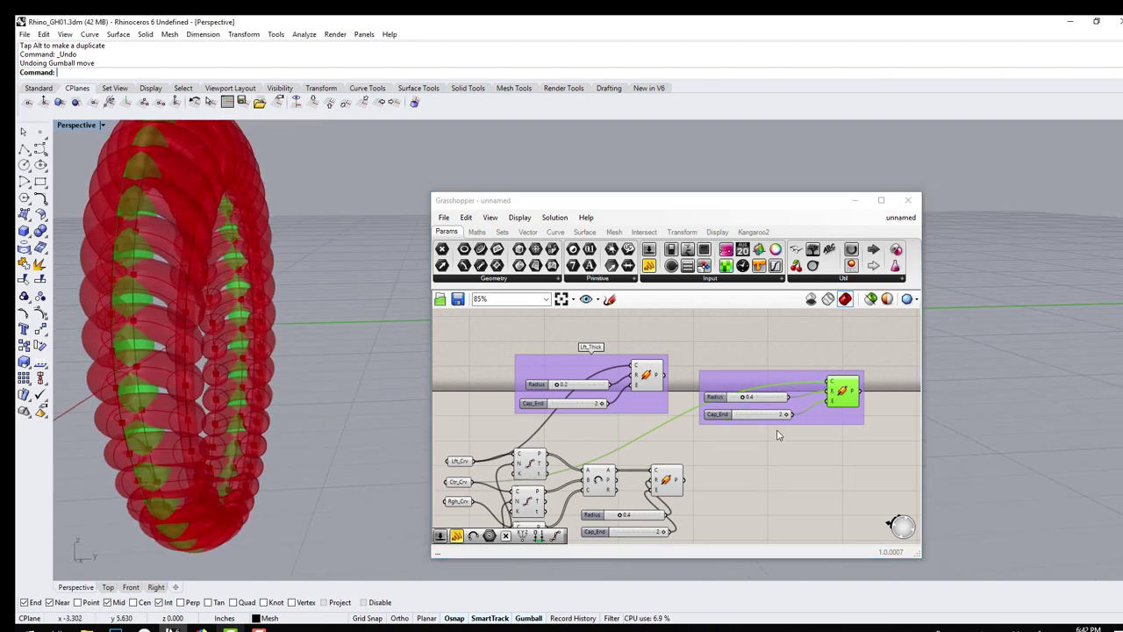
mouse_move(744, 399)
mouse_down()
mouse_move(734, 400)
mouse_move(755, 388)
mouse_move(749, 378)
mouse_up()
scroll(760, 396, down, 2)
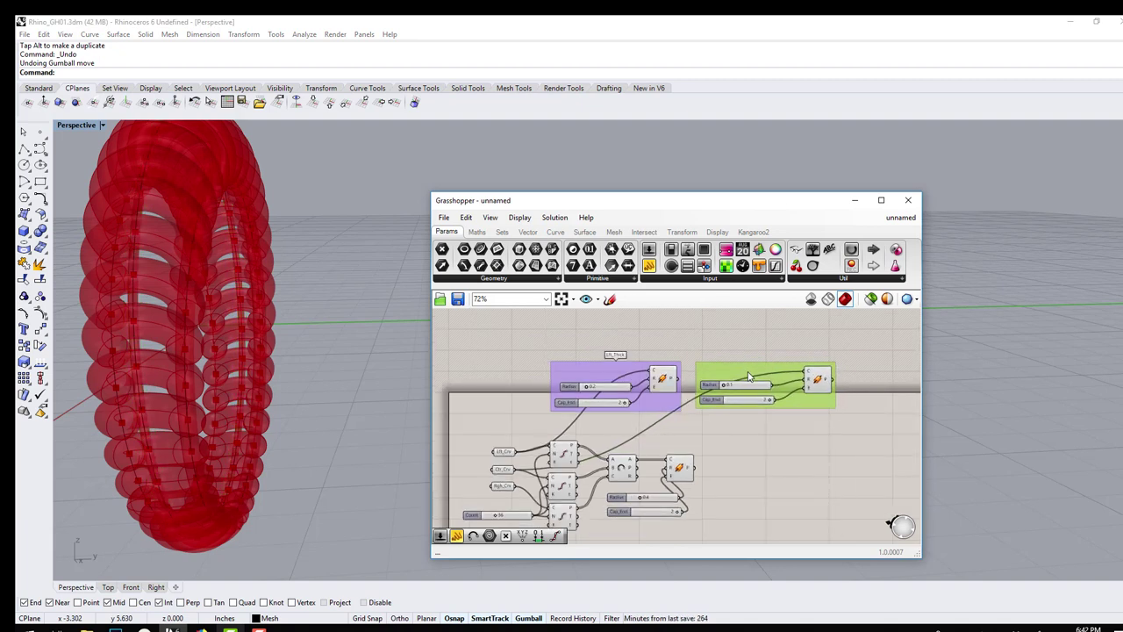
- Paste a third pipe group and connect Rgh_Crv to its Pipe's C input
click(673, 345)
key(ctrl+v)
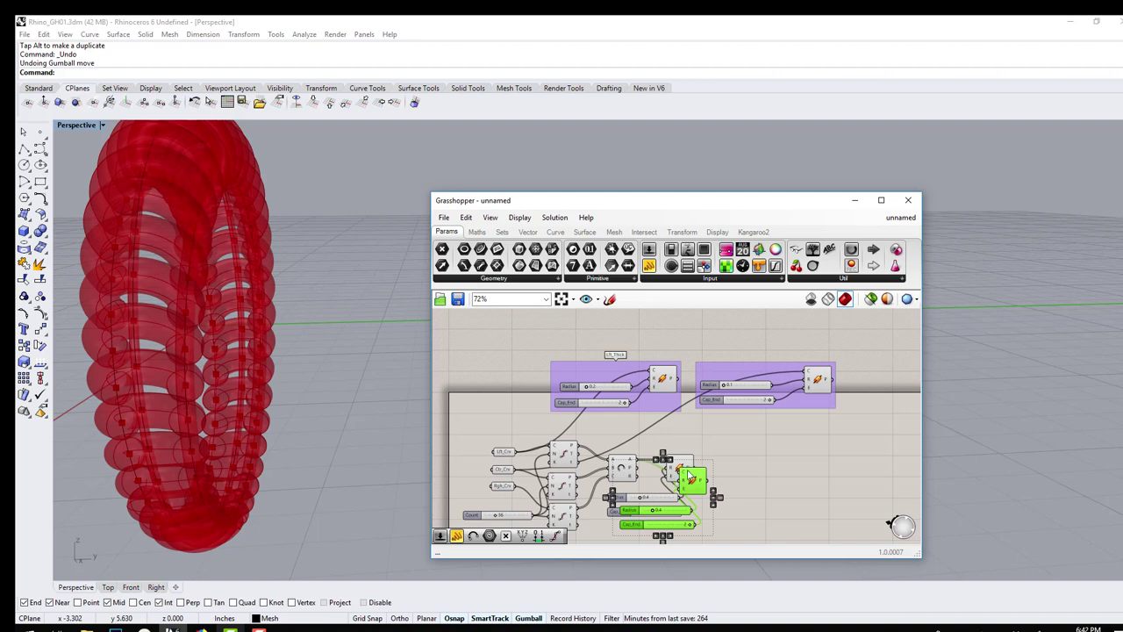
drag(690, 476, 723, 345)
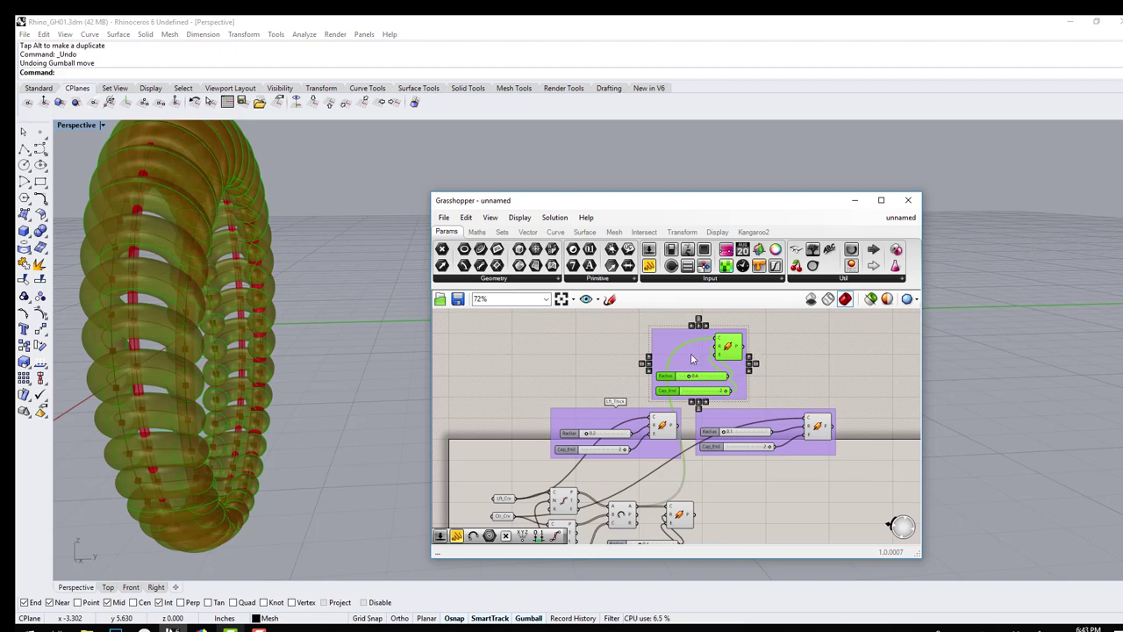
drag(721, 353, 768, 375)
click(766, 358)
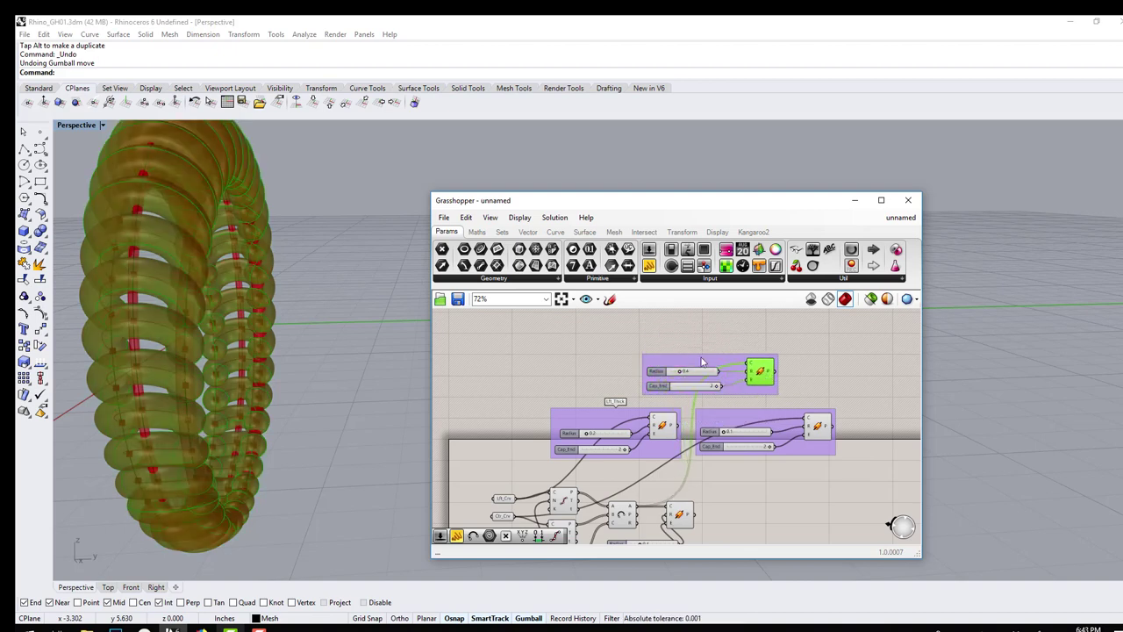
right_drag(701, 362, 718, 319)
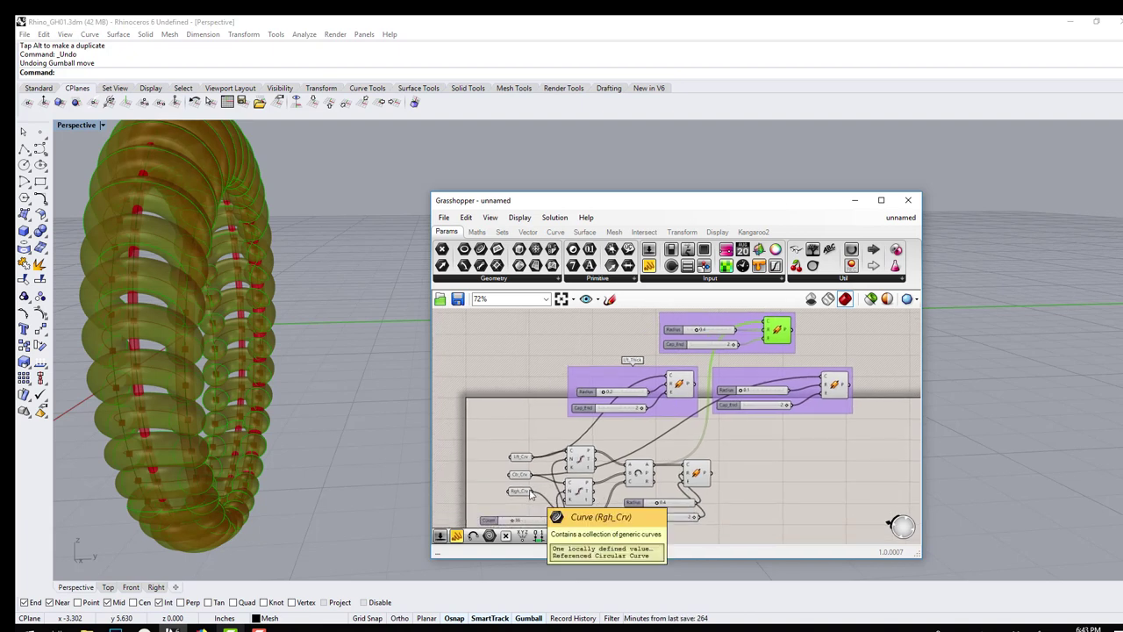
drag(529, 493, 760, 329)
- Lower the new pipe group's Radius to 0.1 for thinner tubes
scroll(318, 338, up, 5)
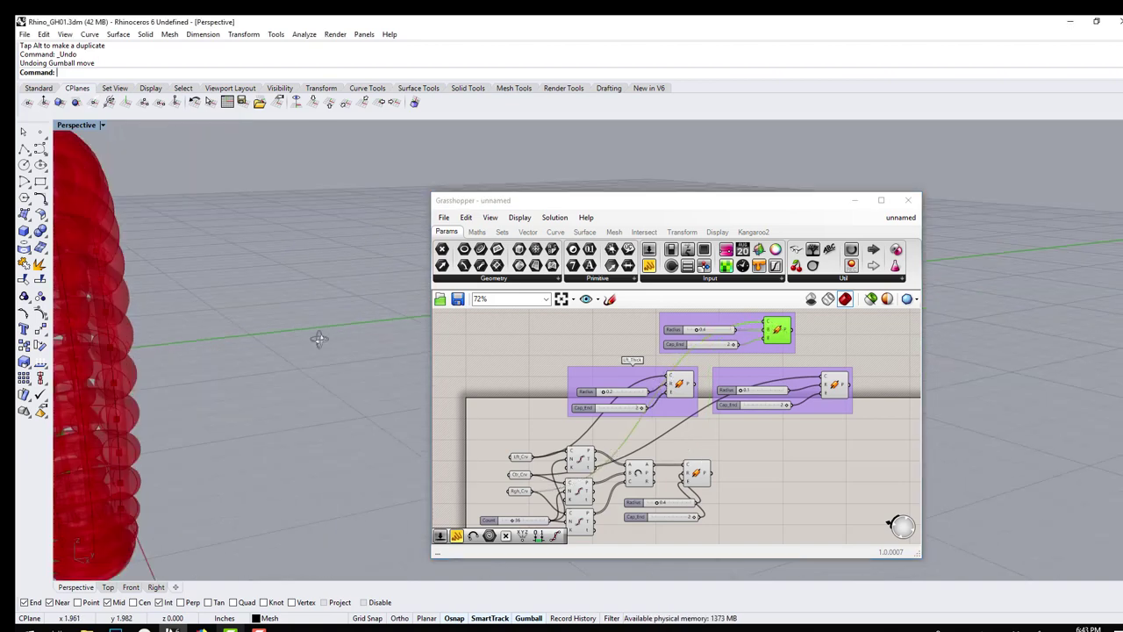
scroll(271, 327, down, 4)
right_drag(186, 349, 254, 377)
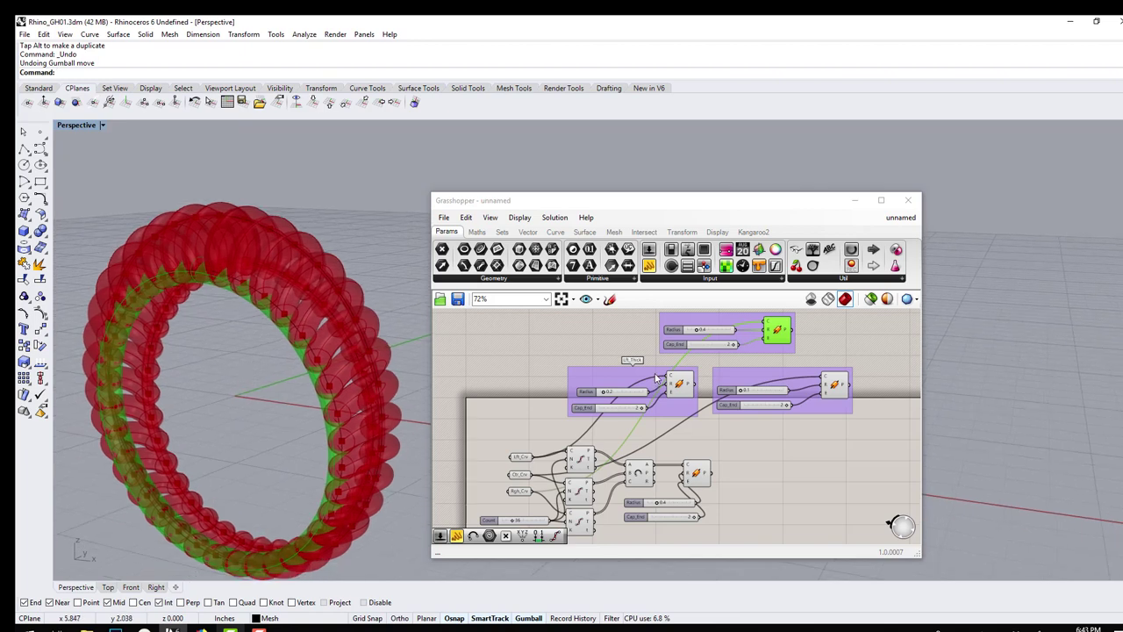
click(697, 332)
drag(697, 331, 689, 332)
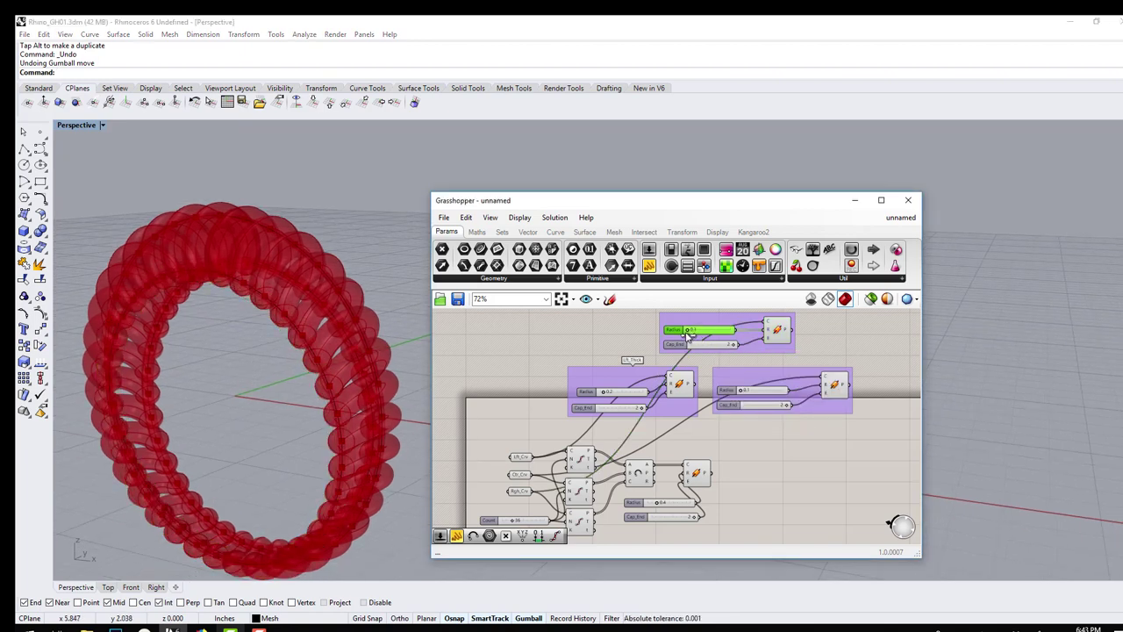
- Stack the three pipe groups vertically beside Lft_Thick
drag(604, 375, 526, 377)
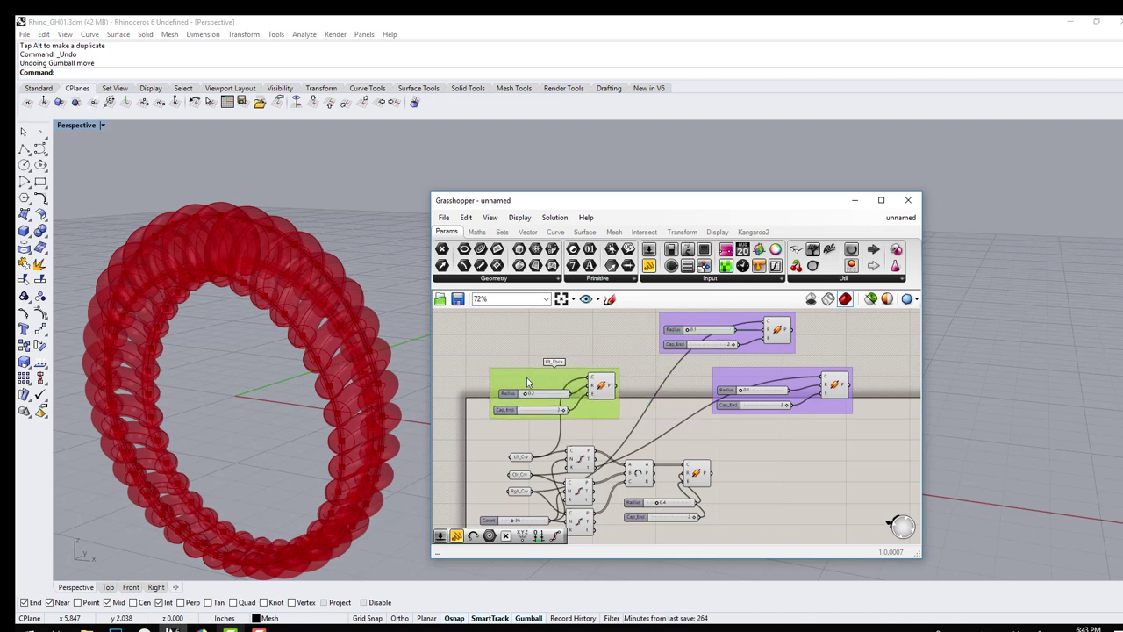
drag(684, 330, 510, 339)
right_drag(661, 379, 682, 429)
drag(743, 429, 527, 329)
- Realign the Pipe, Radius and Cap_End sliders, Count slider and Arc component into a neat row
scroll(709, 459, up, 3)
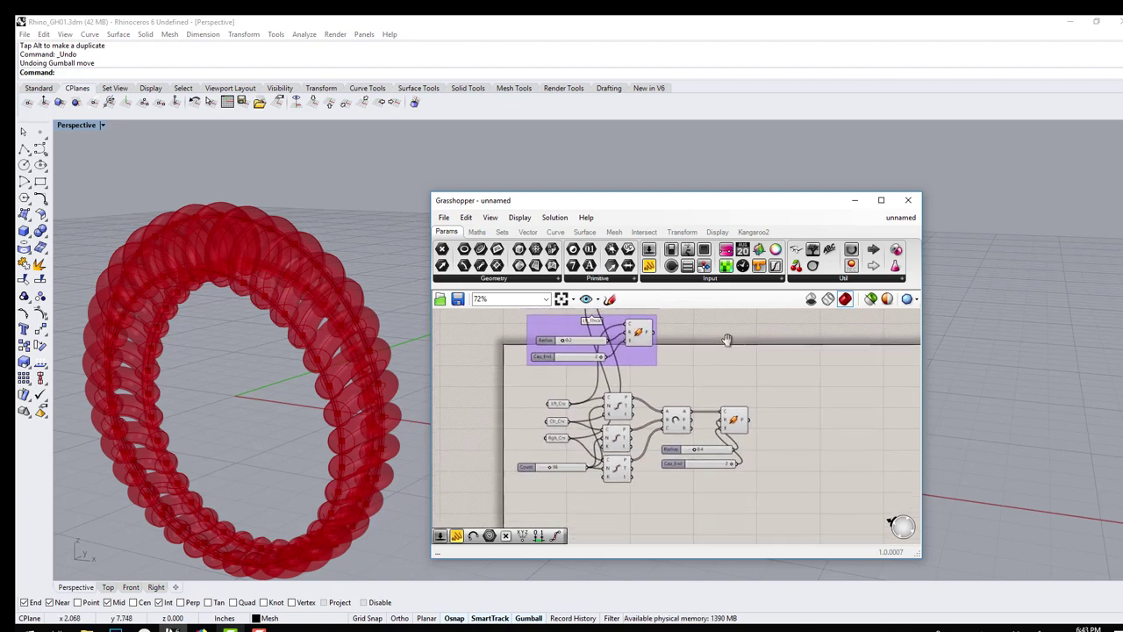
drag(745, 420, 783, 420)
mouse_move(653, 458)
mouse_down()
mouse_move(646, 450)
mouse_move(650, 474)
mouse_up()
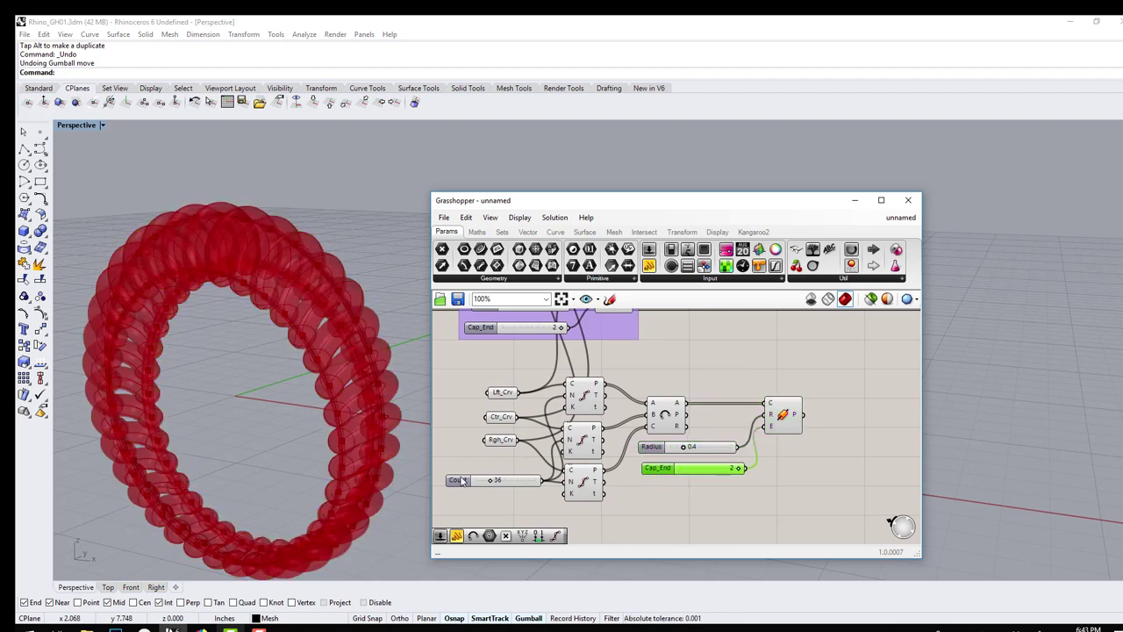
drag(457, 480, 449, 464)
click(589, 443)
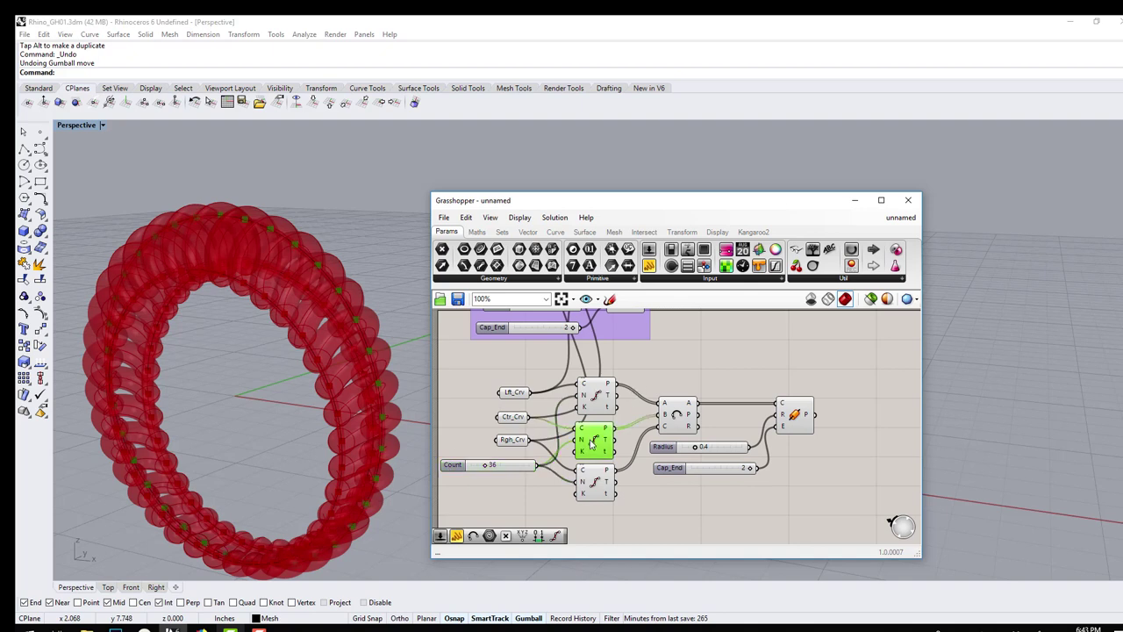
click(593, 482)
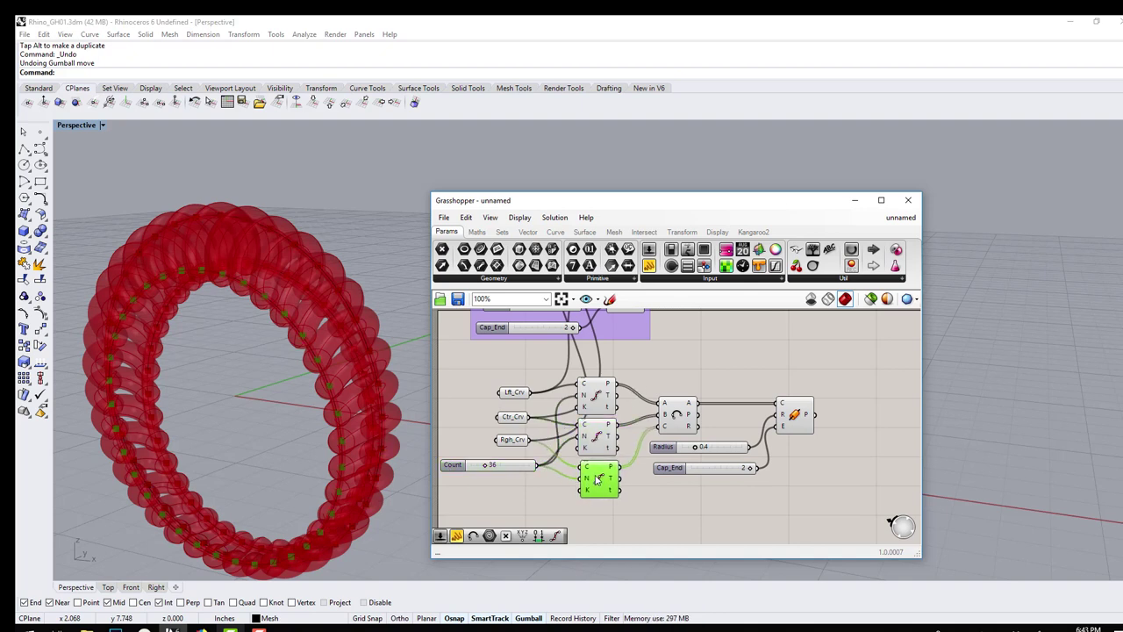
click(597, 520)
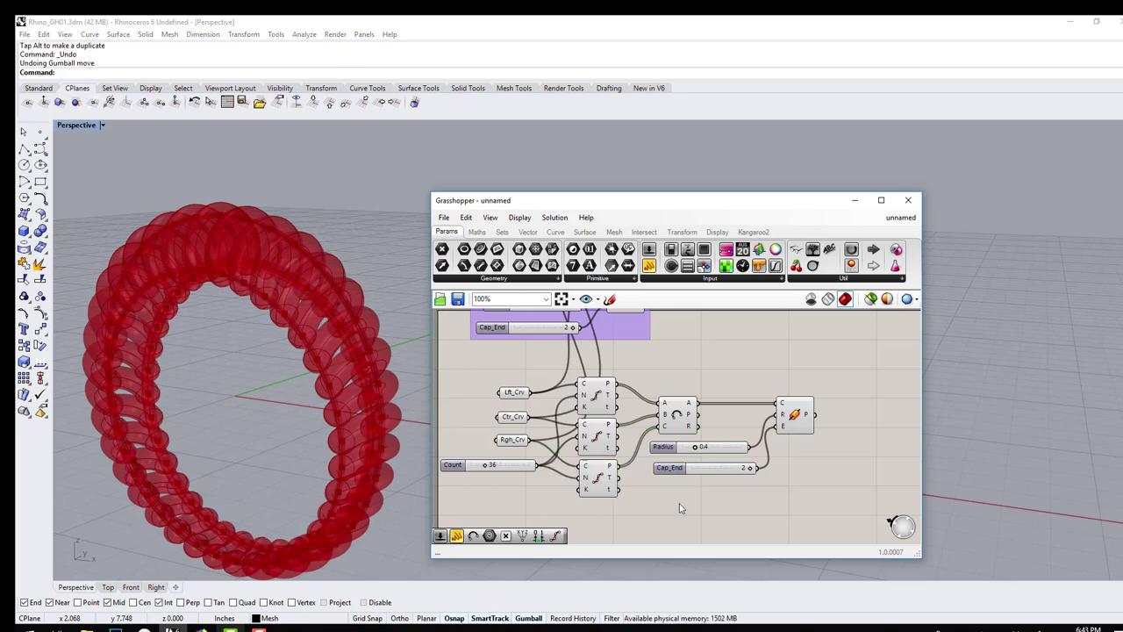
drag(679, 412, 658, 412)
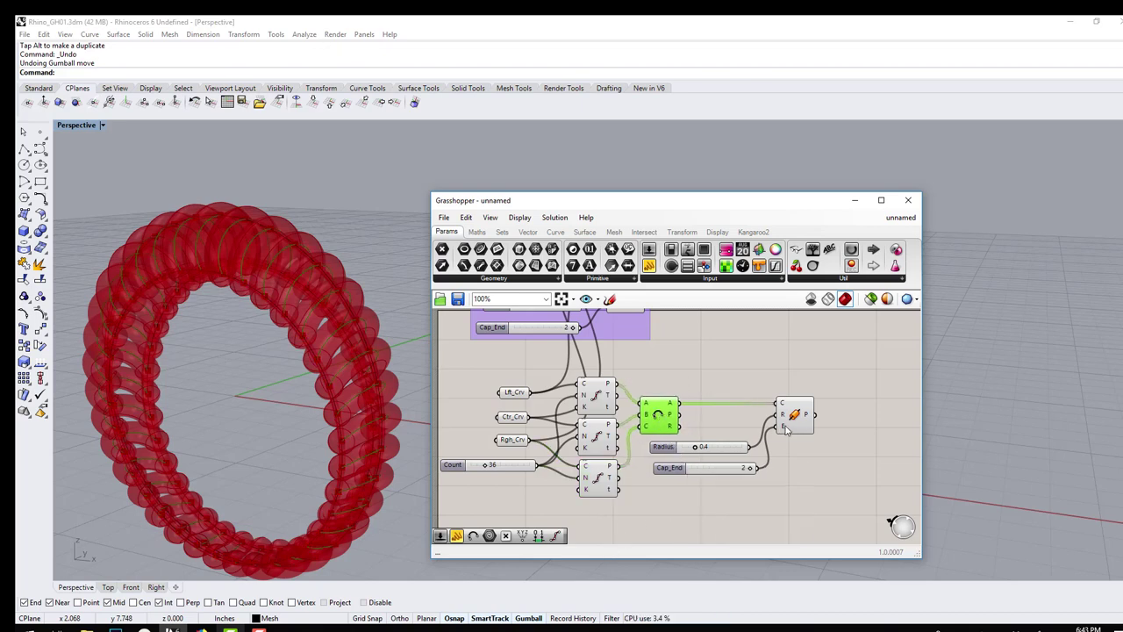
drag(787, 429, 807, 429)
drag(655, 451, 690, 418)
- Place Cap_End under Radius and group both sliders with the main Pipe
drag(664, 471, 698, 430)
click(699, 370)
drag(699, 369, 708, 394)
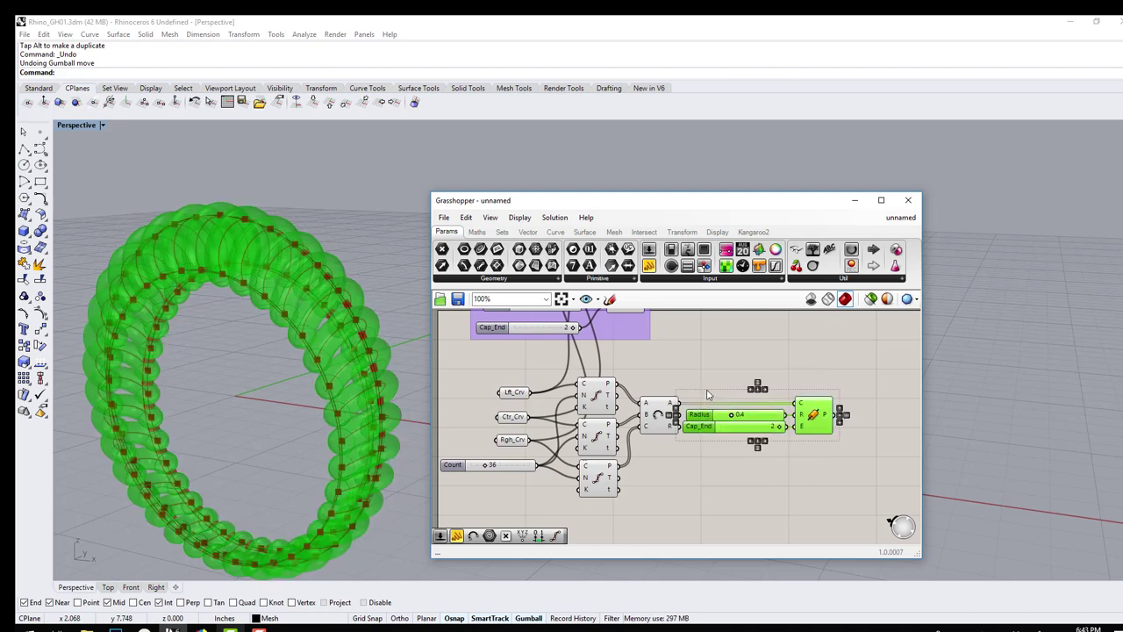
key(ctrl+g)
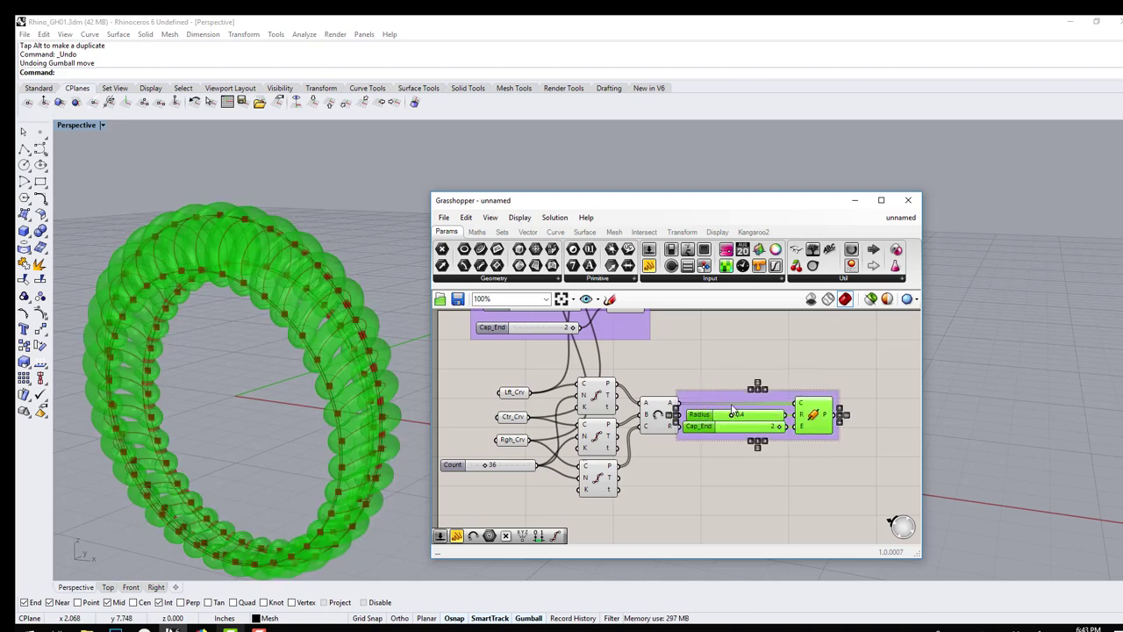
- Nudge the new Radius 0.4 group right and compare it with the other pipe groups
click(732, 409)
drag(731, 403, 749, 404)
click(736, 376)
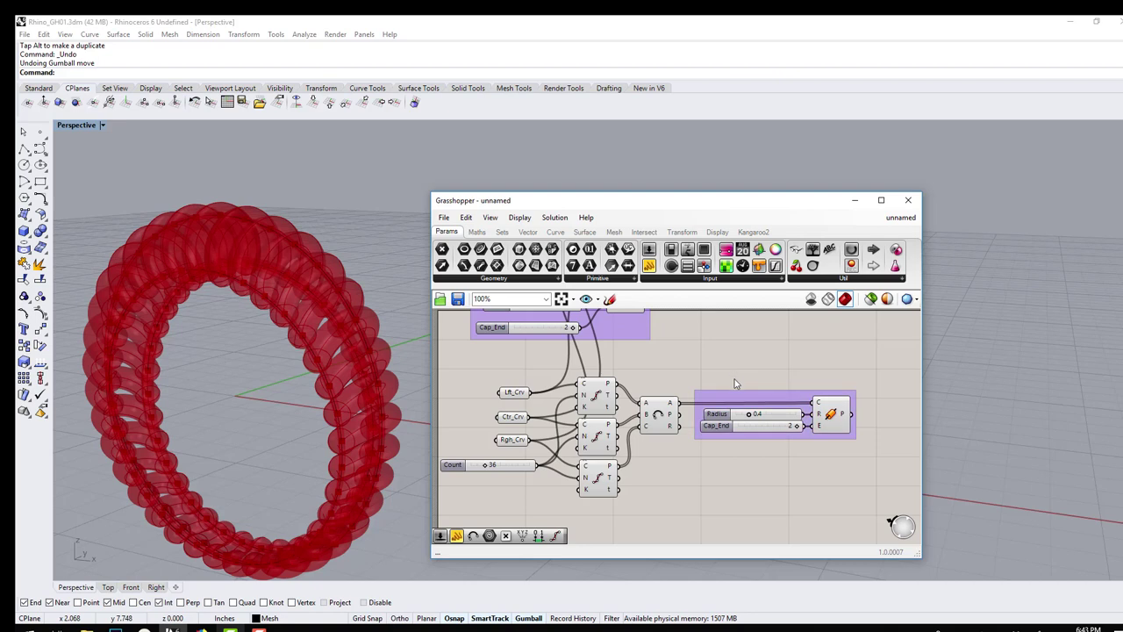
right_drag(736, 375, 757, 323)
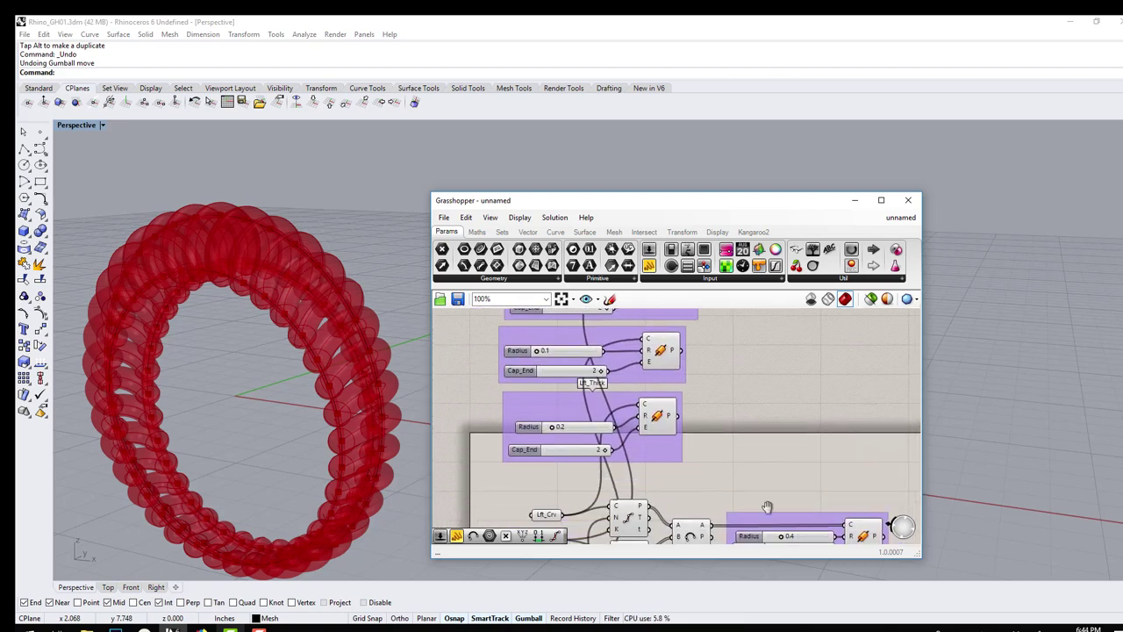
right_drag(744, 481, 741, 437)
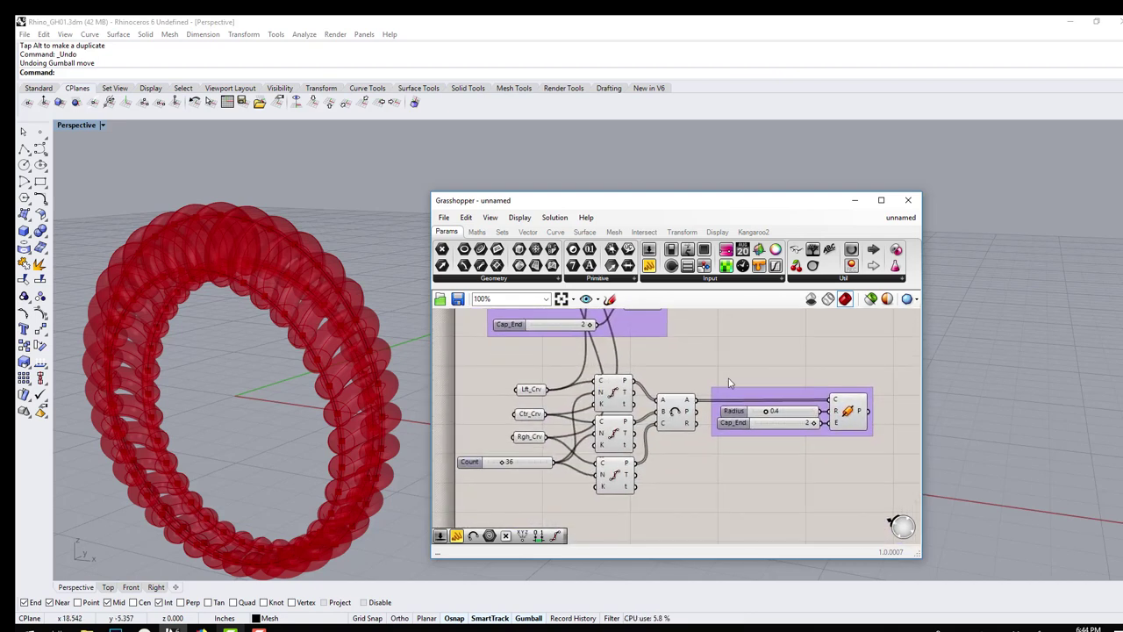
scroll(728, 378, up, 2)
scroll(236, 262, up, 3)
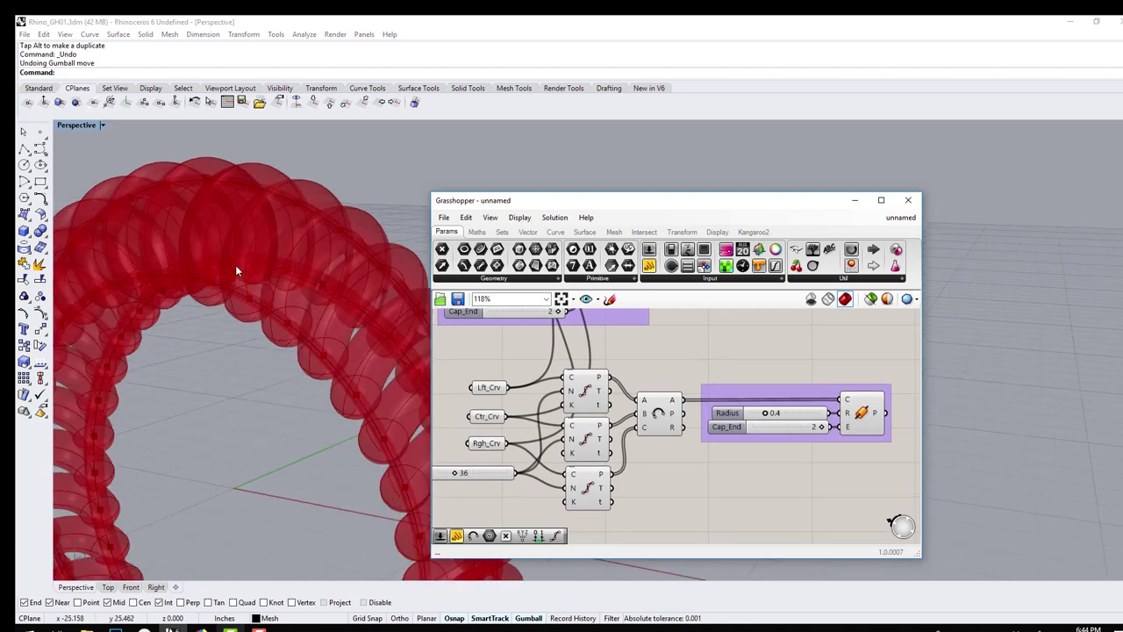
scroll(261, 344, down, 3)
scroll(282, 324, up, 3)
right_drag(283, 325, 275, 355)
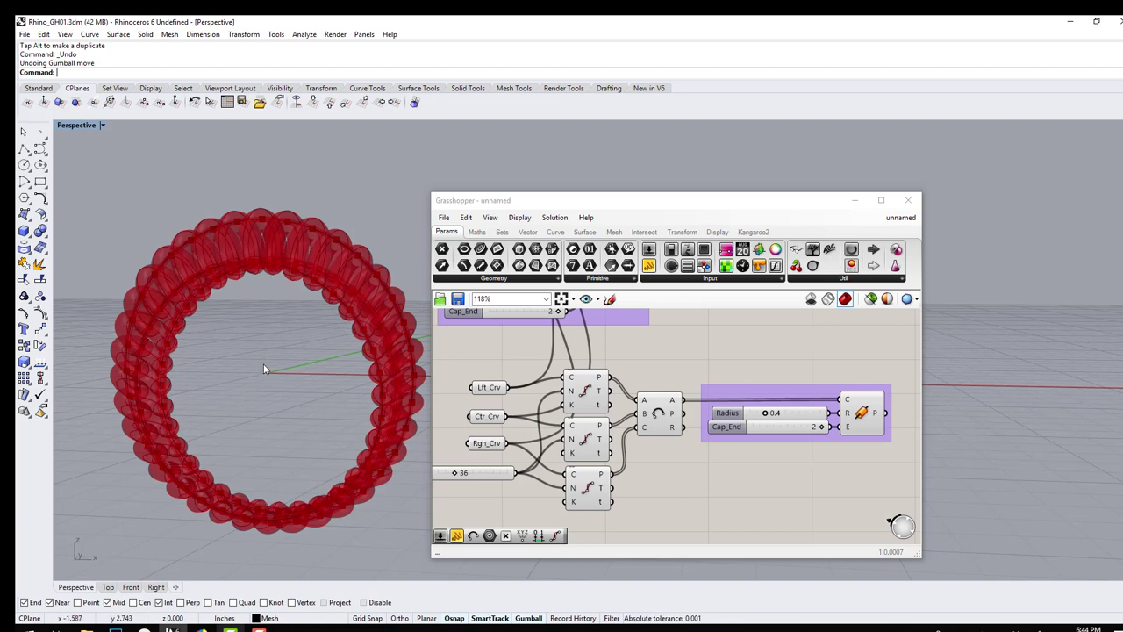
right_drag(265, 361, 262, 353)
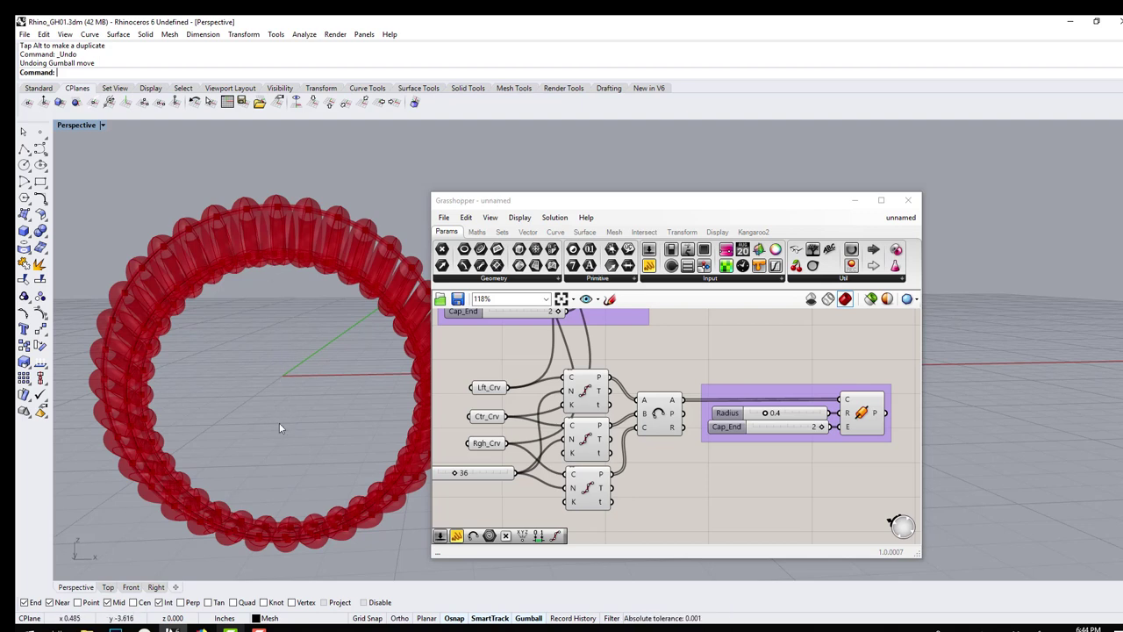
right_drag(281, 427, 249, 323)
right_drag(790, 448, 759, 452)
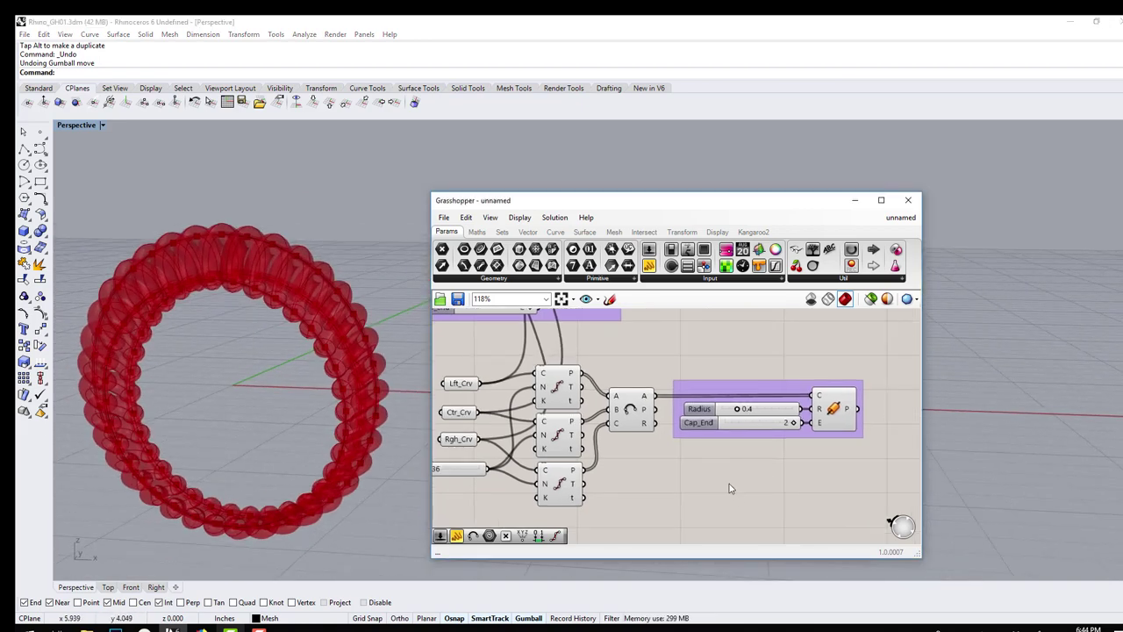
click(276, 357)
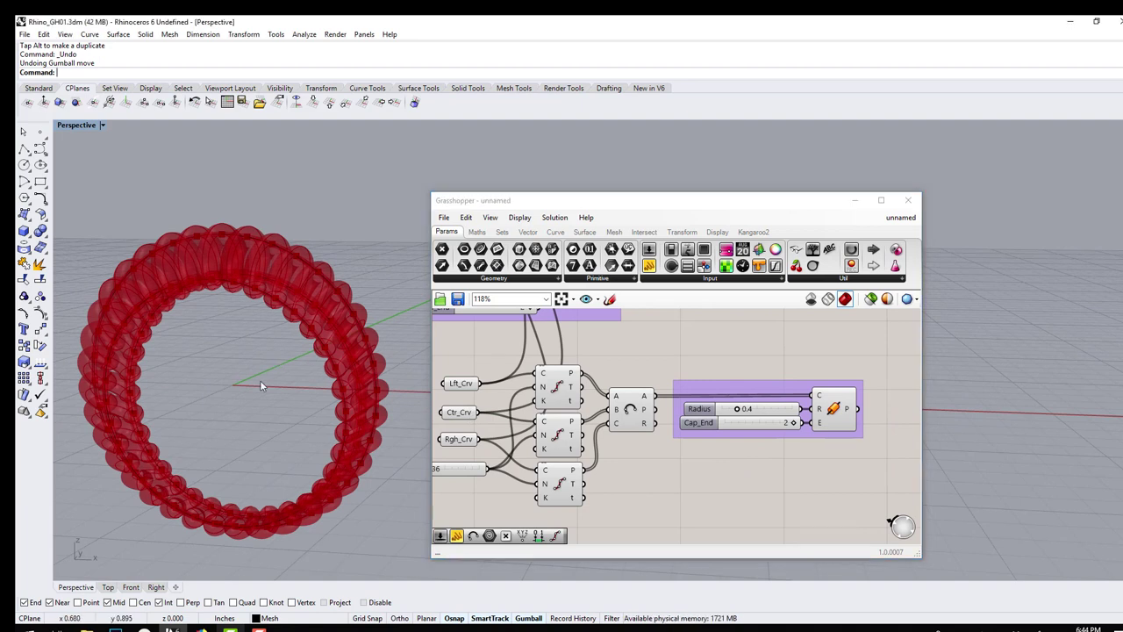
- Create a Rhino point at the world origin with the Point command
text(PointsOn)
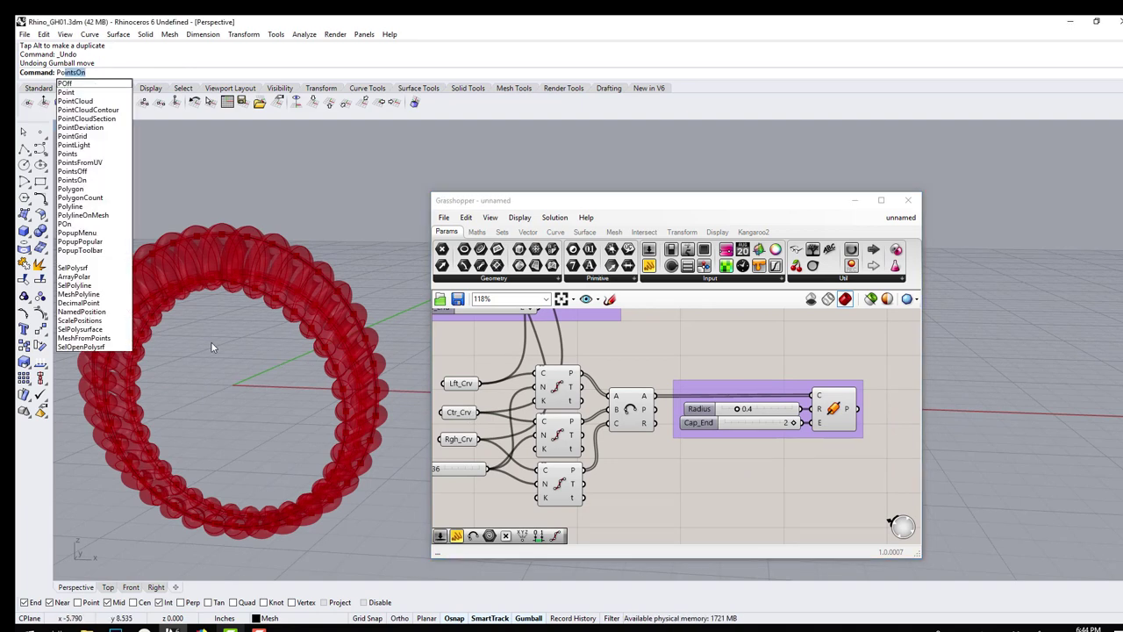
click(97, 92)
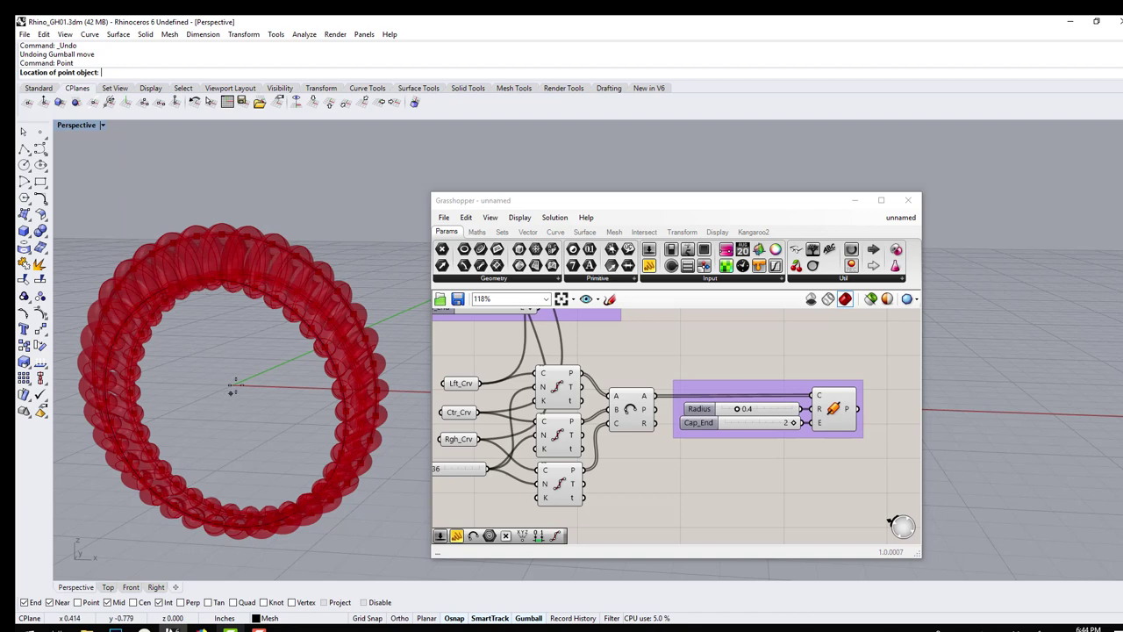
key(Return)
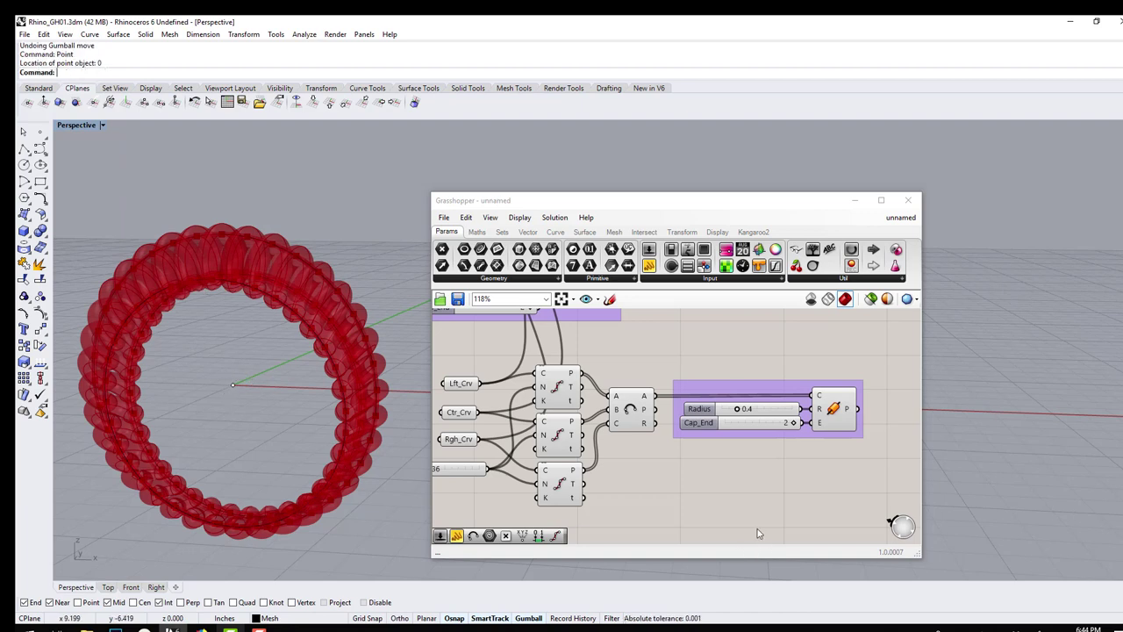
- Add a Point parameter in Grasshopper and set it to the origin point
click(728, 502)
double_click(727, 502)
text(poin)
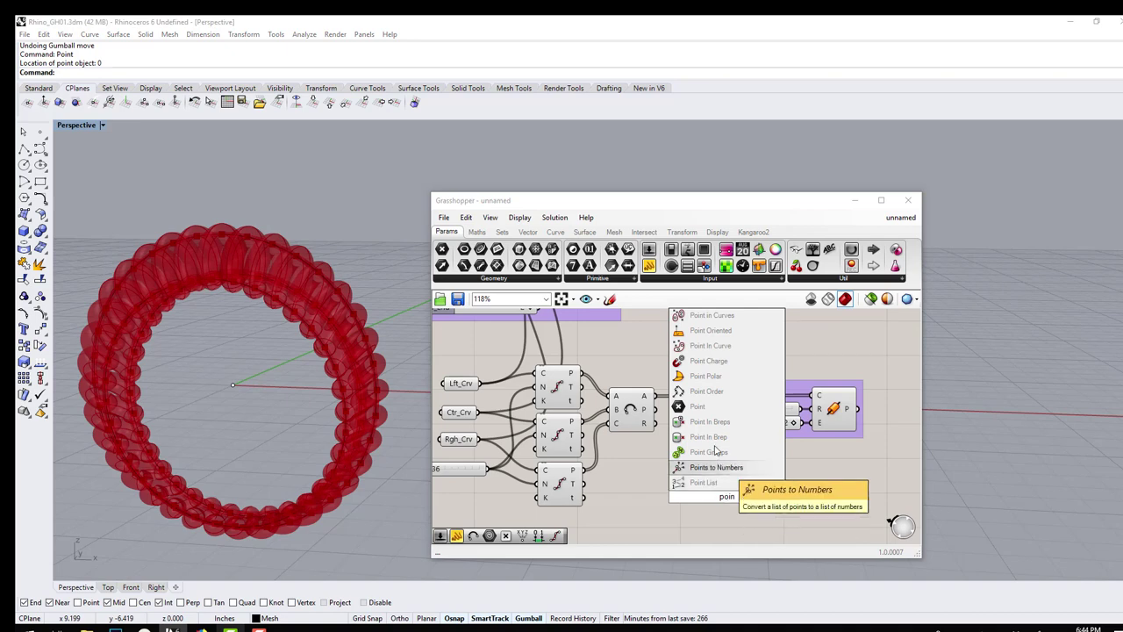
click(697, 406)
right_click(728, 498)
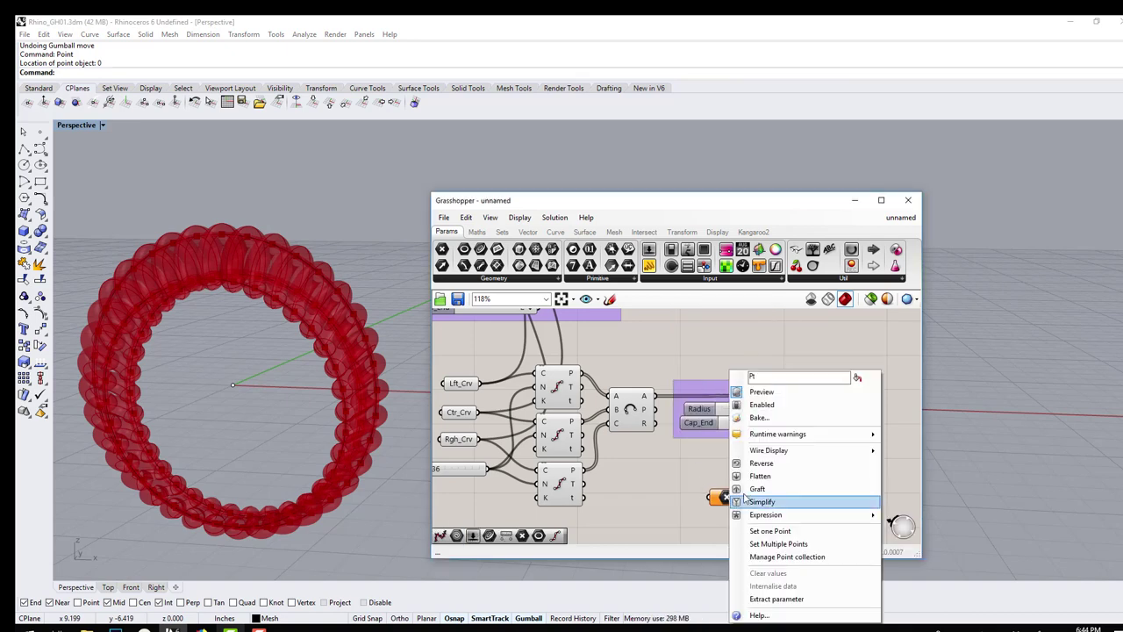
click(773, 532)
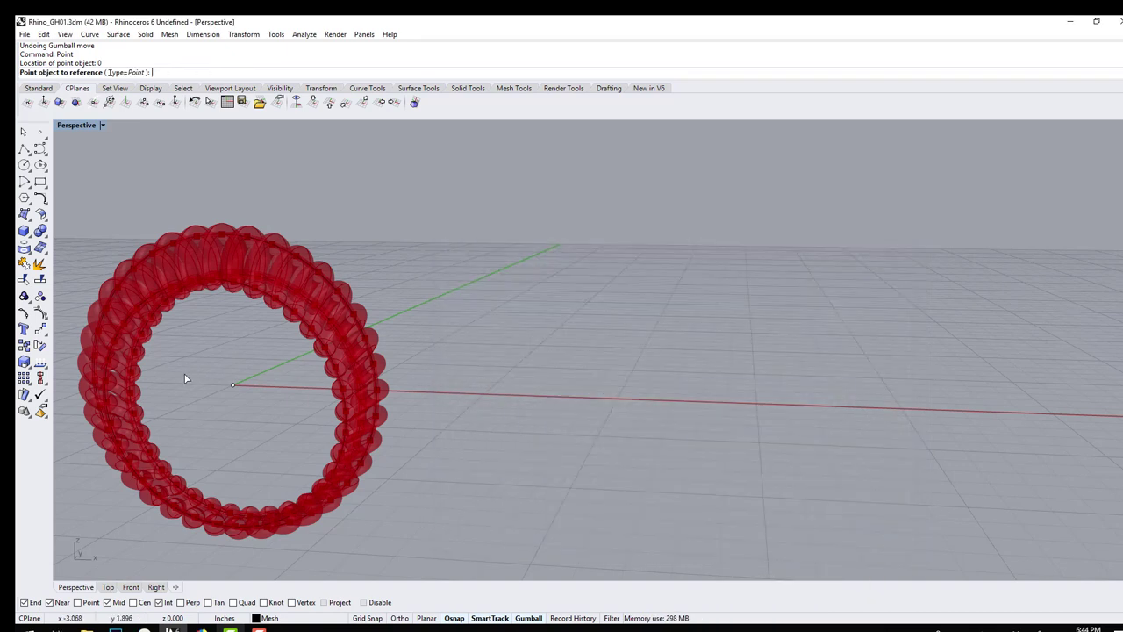
click(233, 385)
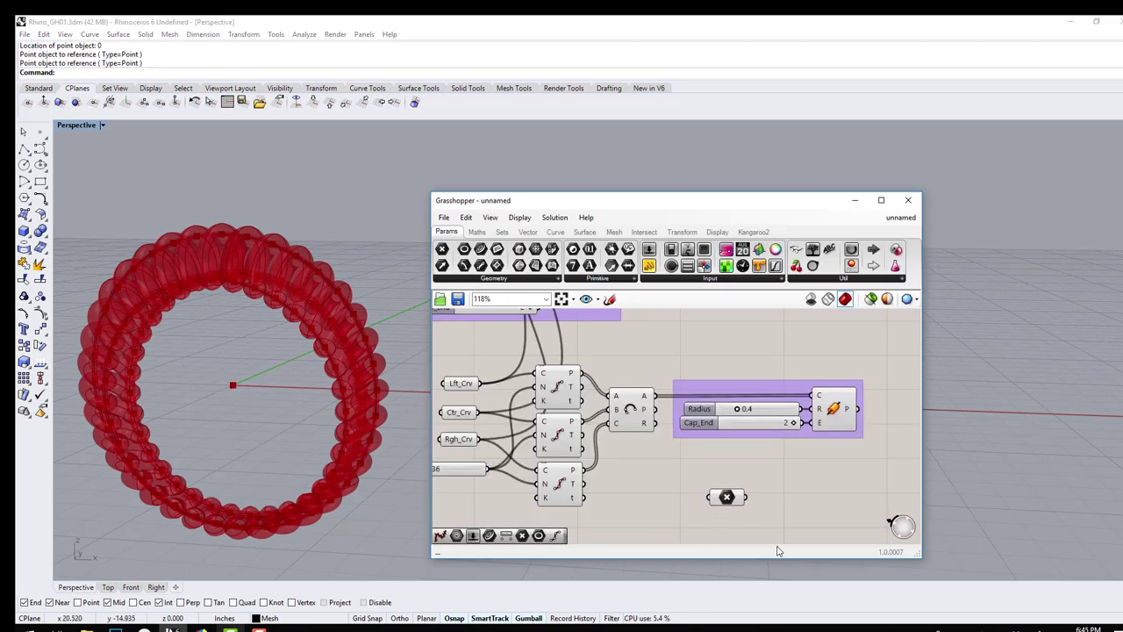
- Add a Distance component with the arc points on A and the attractor point on B
drag(739, 509, 672, 507)
right_click(709, 493)
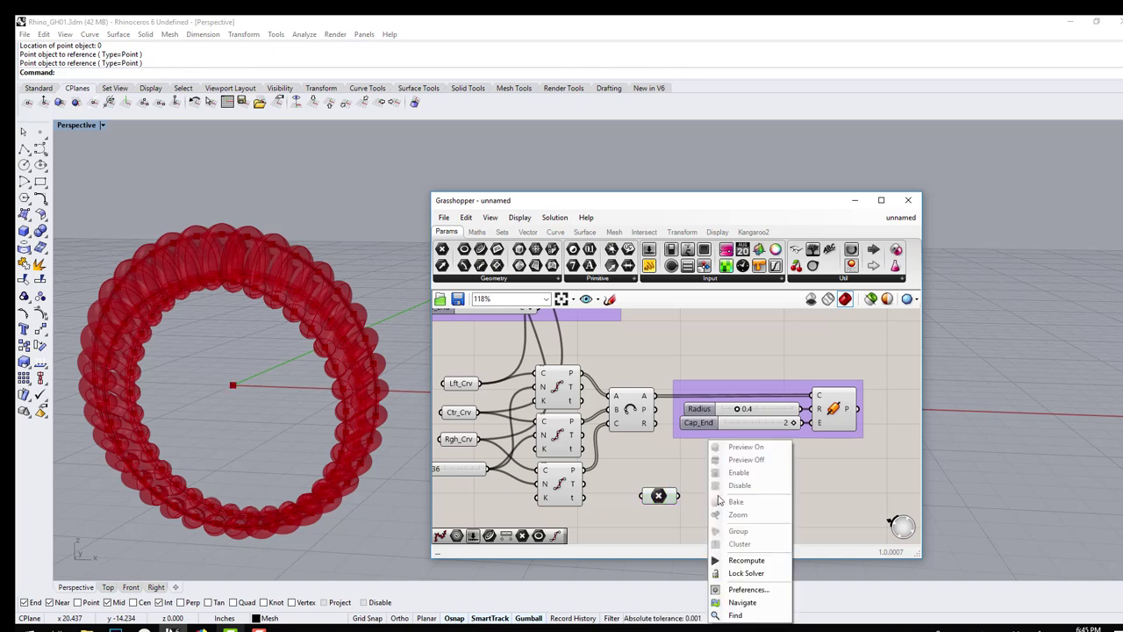
click(672, 478)
double_click(671, 477)
text(dis)
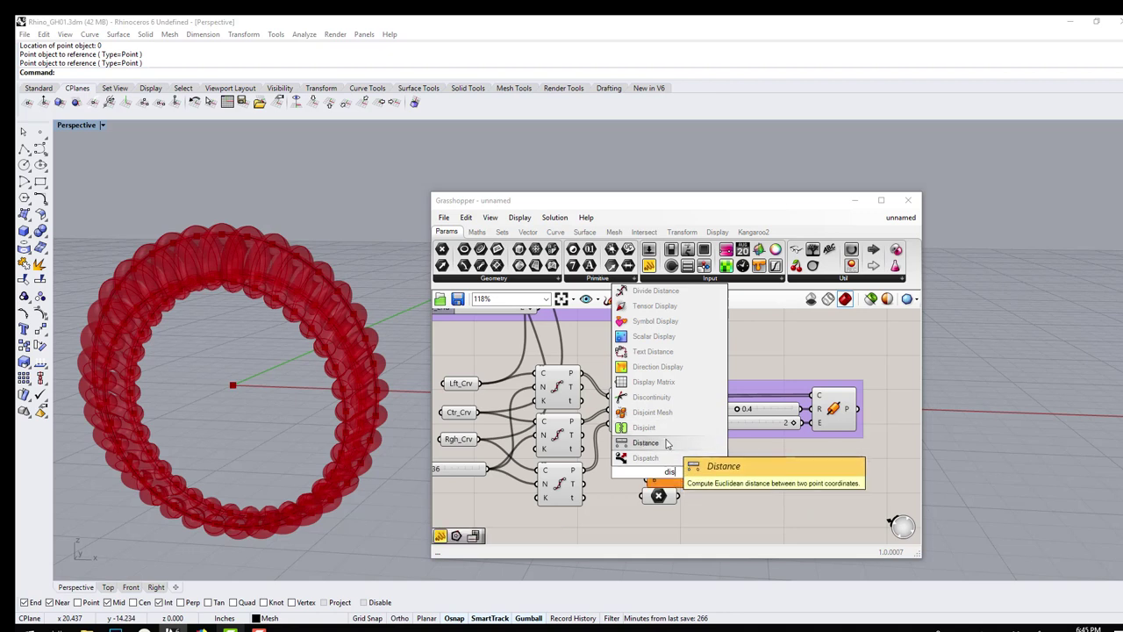
click(665, 442)
drag(680, 478, 664, 509)
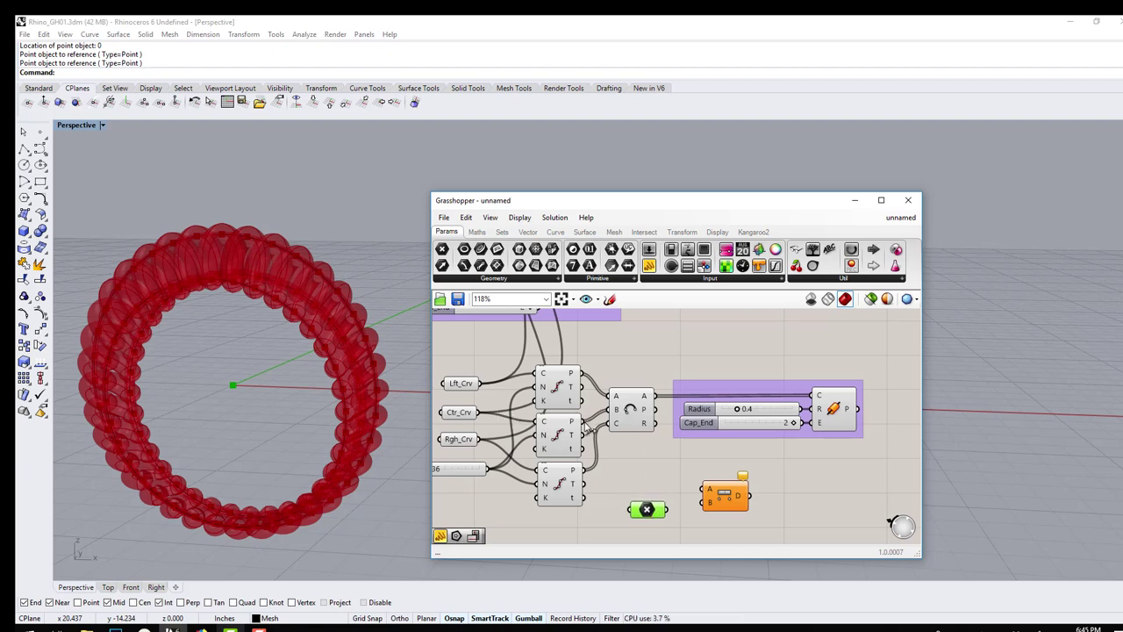
drag(581, 422, 689, 500)
drag(574, 430, 695, 492)
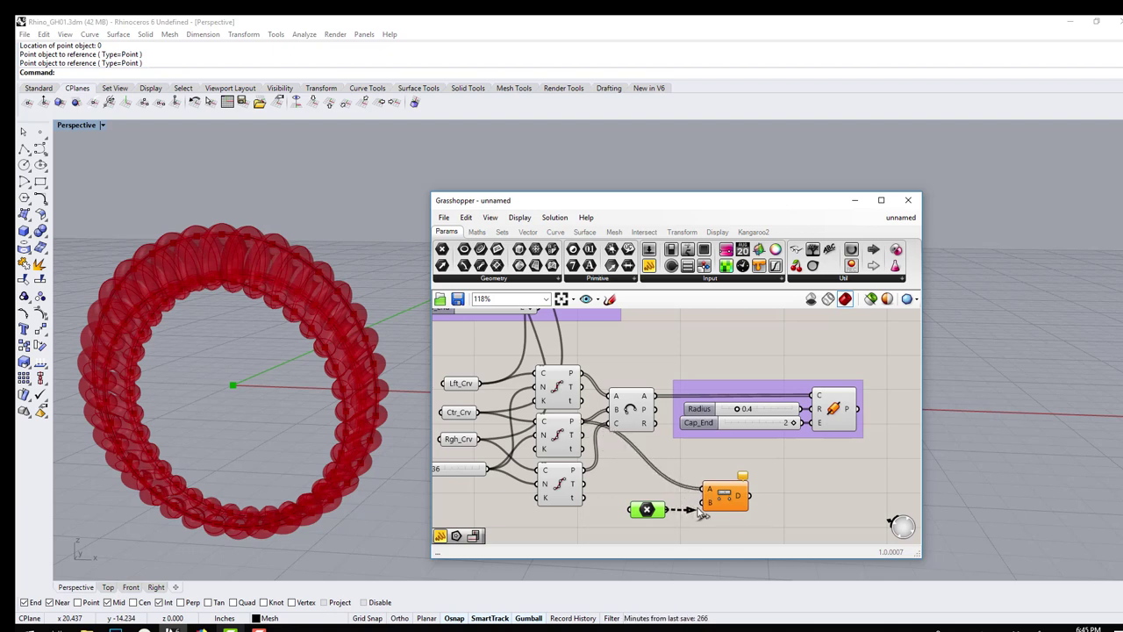
- Connect a Panel to the Distance output, showing 5.820927 values
double_click(784, 505)
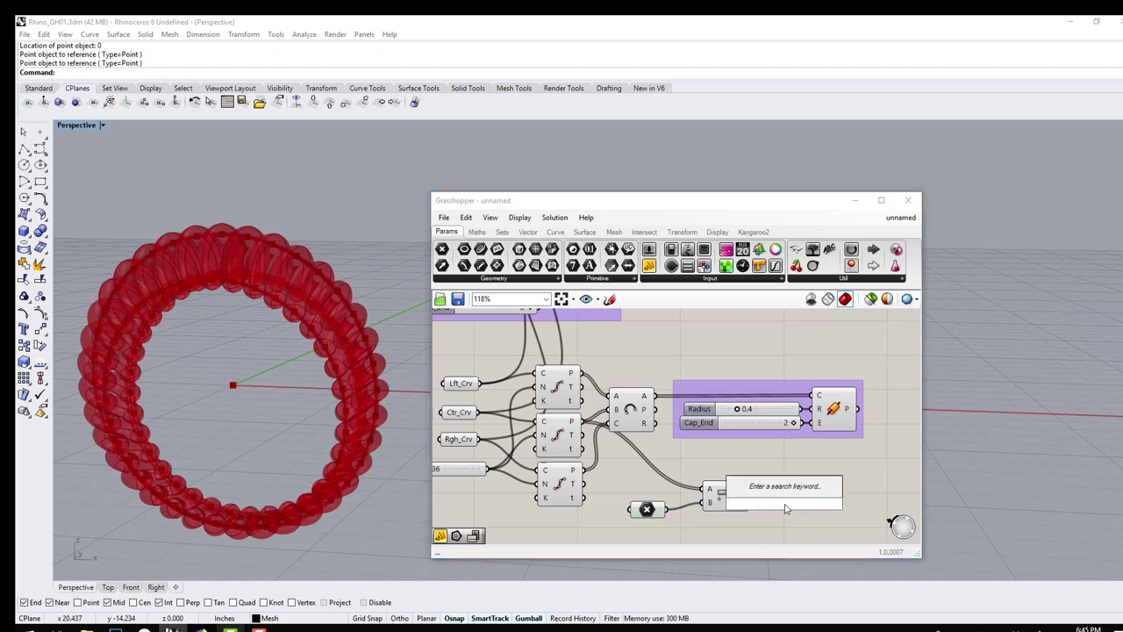
text(pa)
click(763, 445)
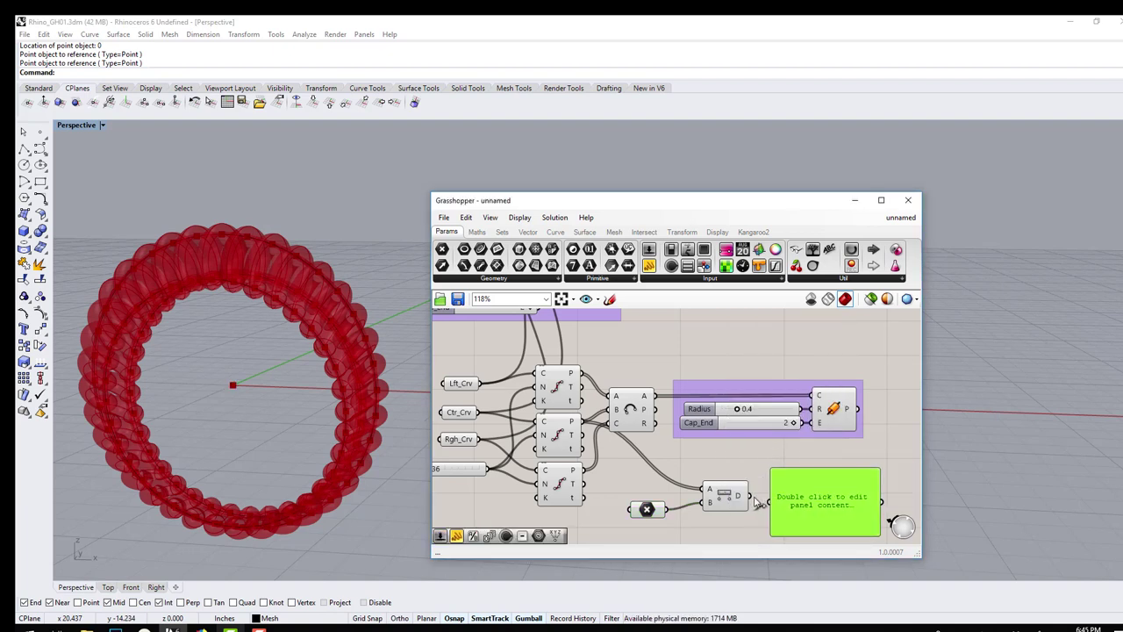
drag(755, 500, 777, 505)
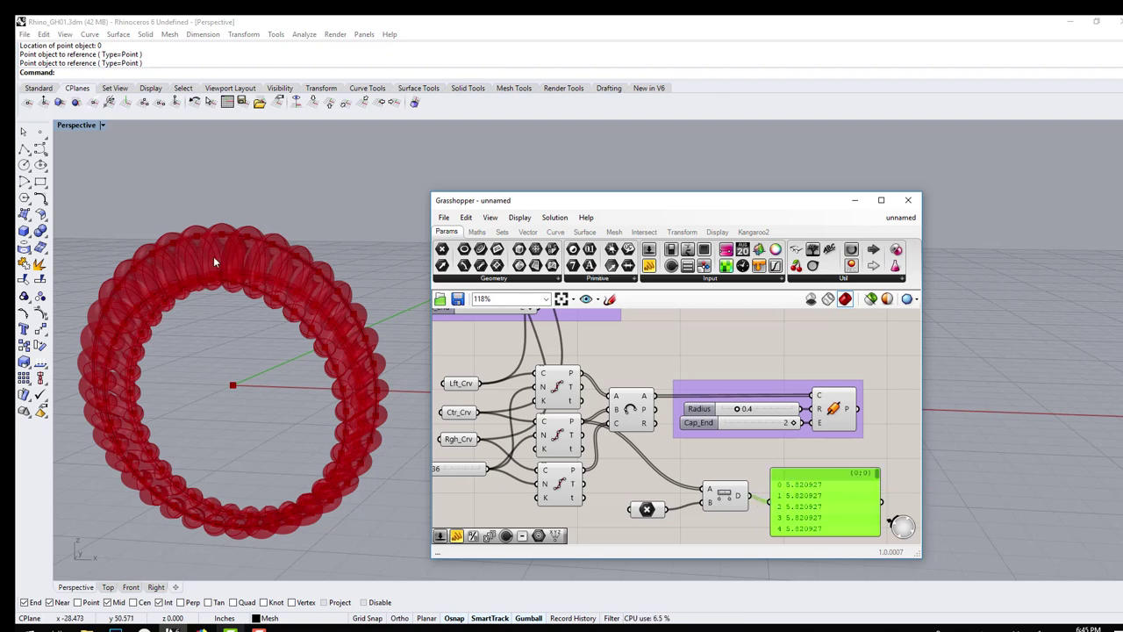
- Lower the attractor point via its gumball, check the varying distances, and delete the Panel
click(233, 385)
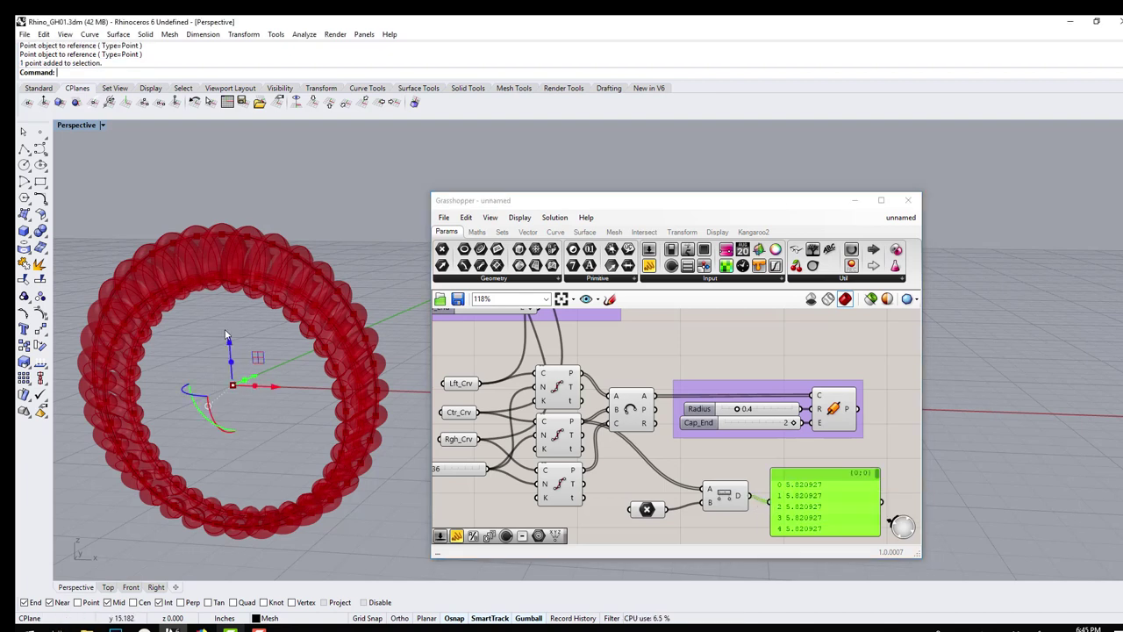
drag(228, 344, 235, 378)
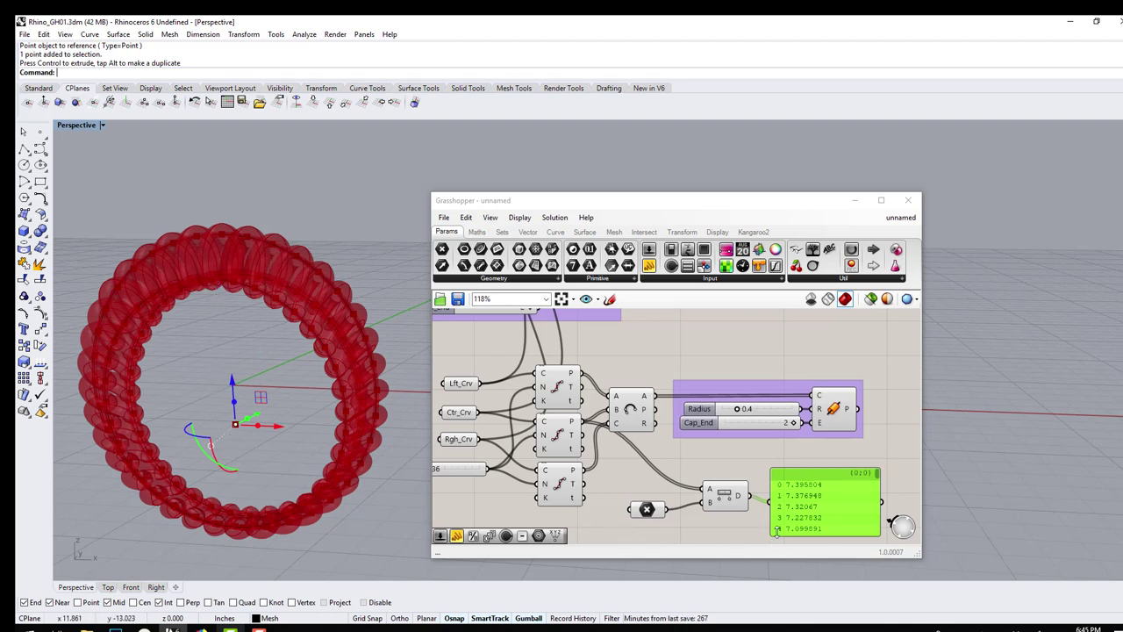
scroll(776, 531, up, 3)
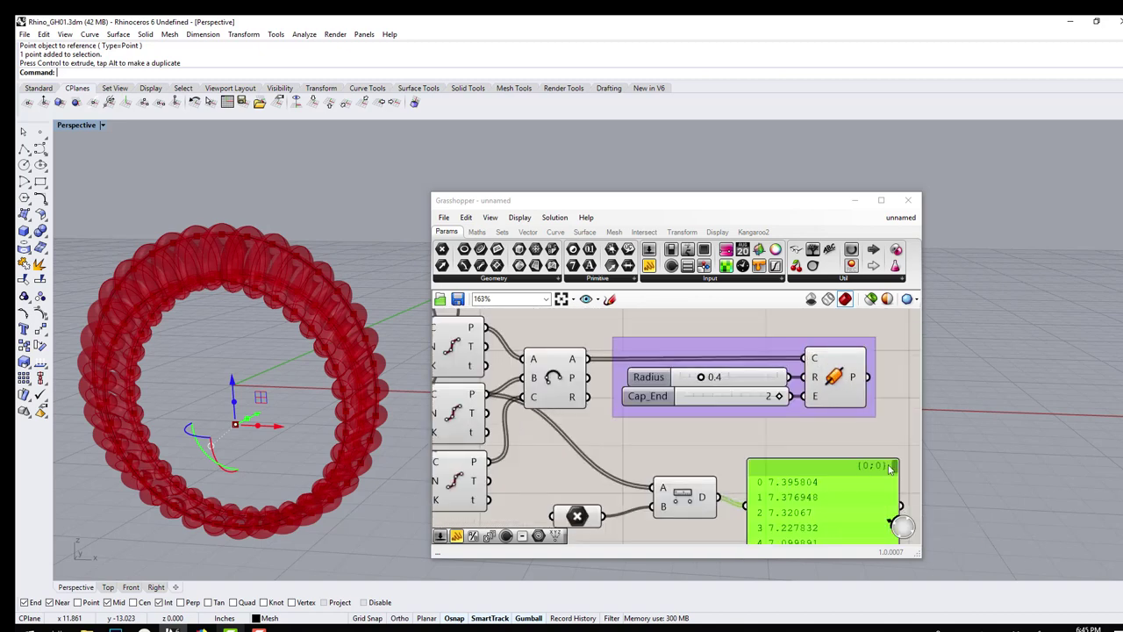
drag(894, 479, 895, 507)
scroll(796, 505, up, 4)
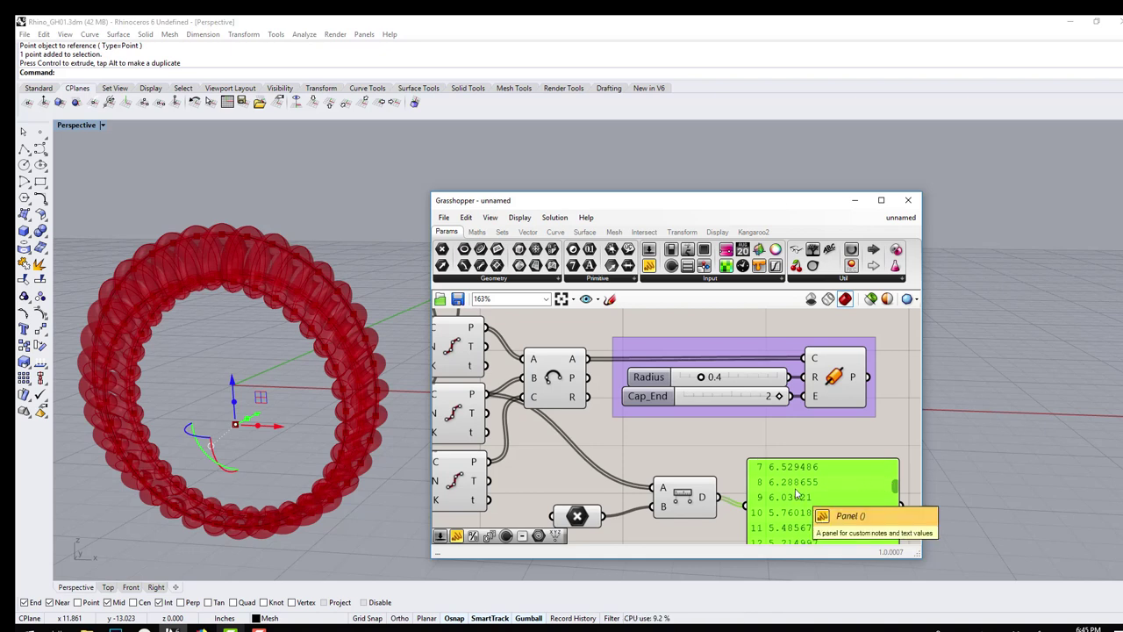
key(Delete)
right_drag(796, 491, 717, 408)
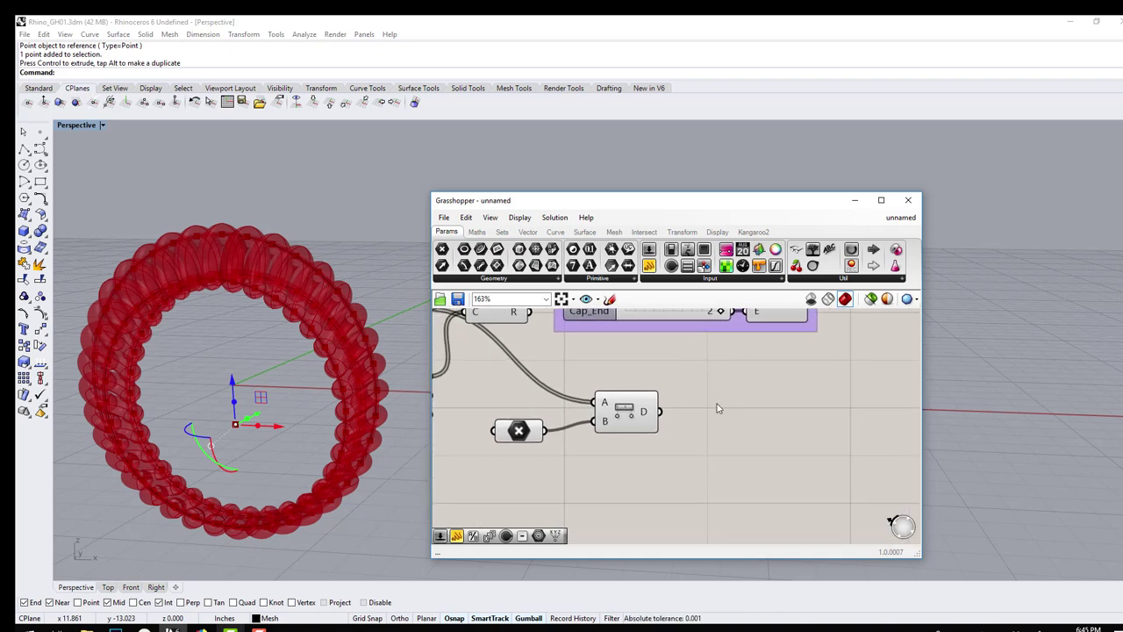
- Add a Multiplication component to the canvas from the component search
right_click(717, 408)
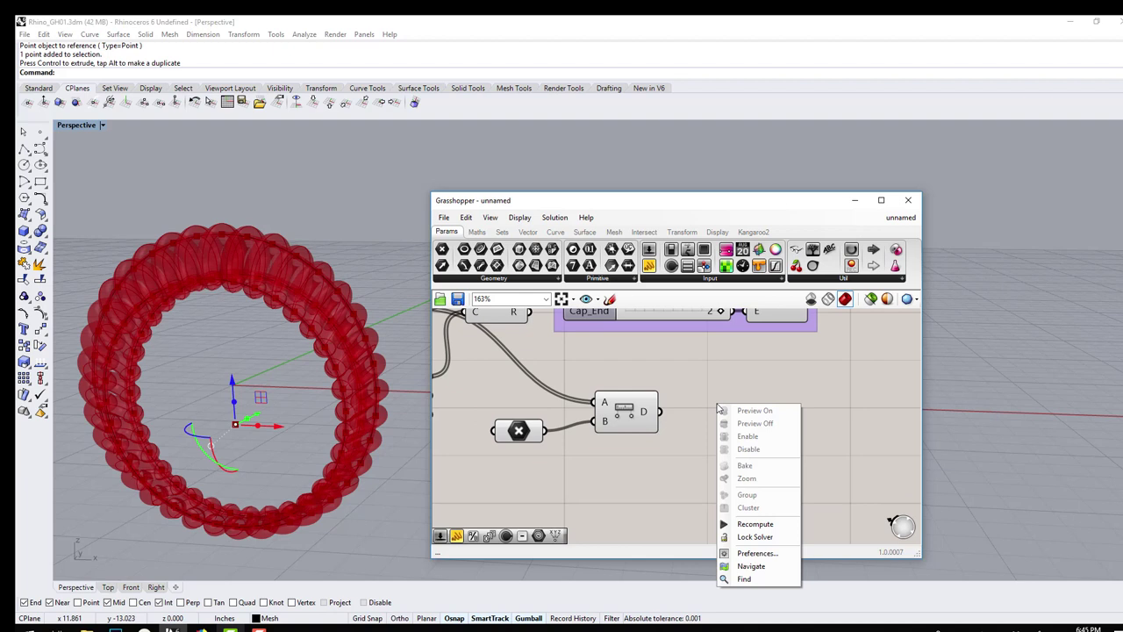
click(715, 389)
double_click(715, 387)
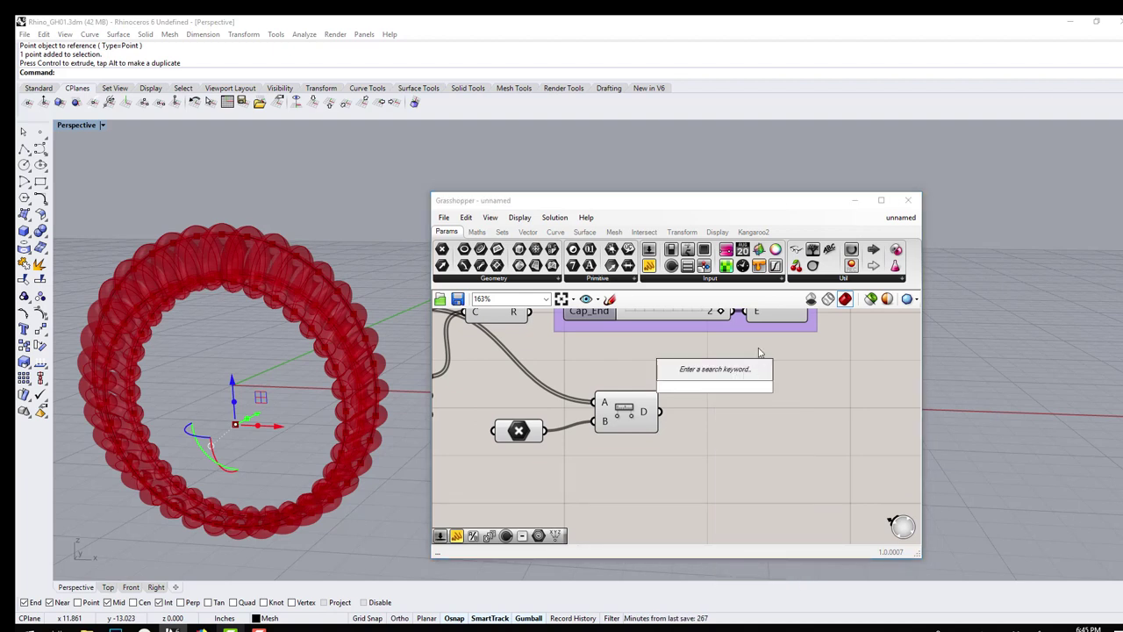
text(mul)
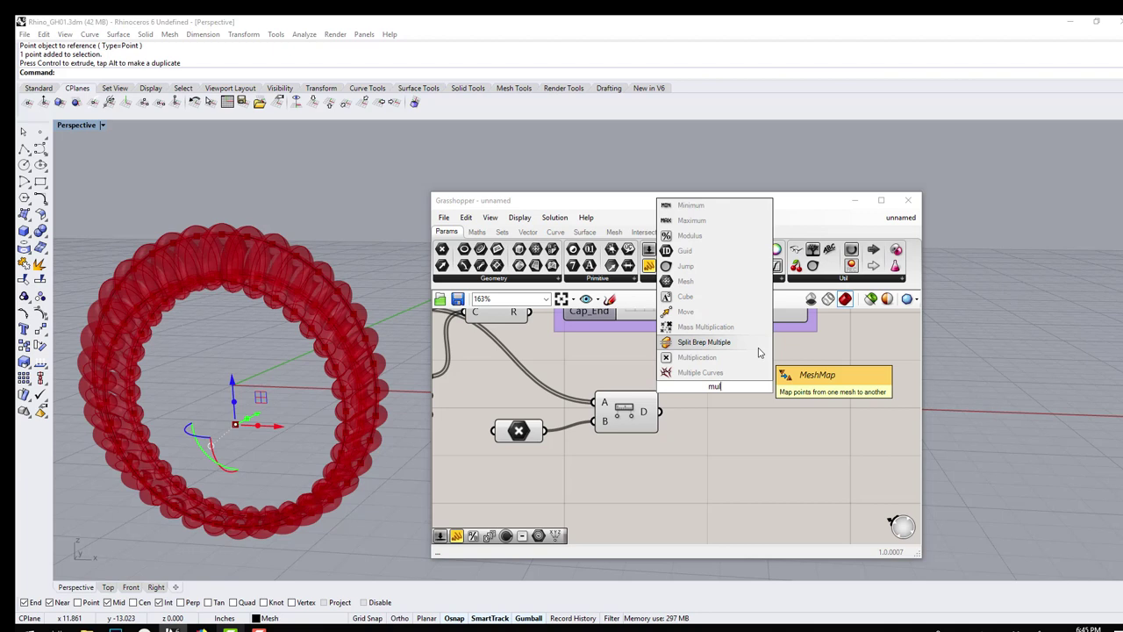
text(tiply)
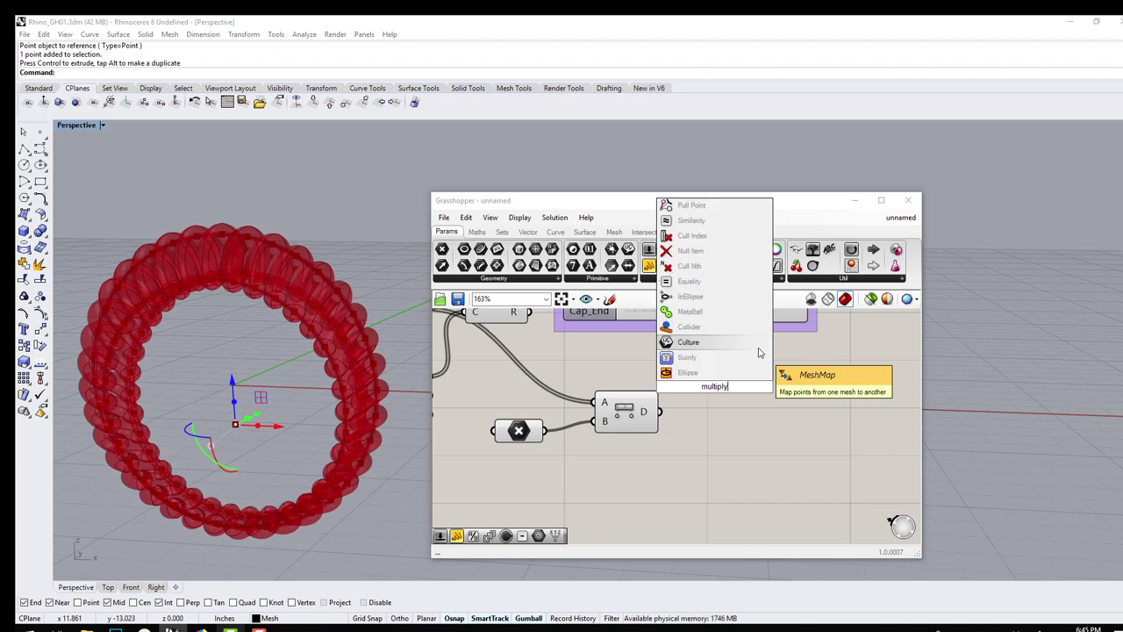
key(BackSpace)
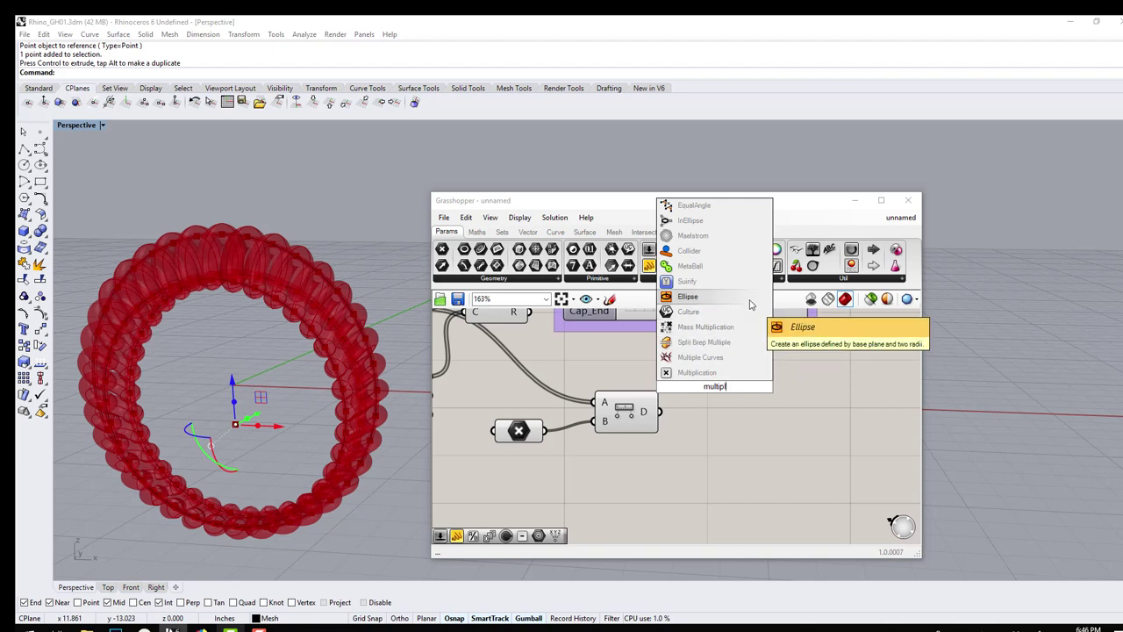
key(BackSpace)
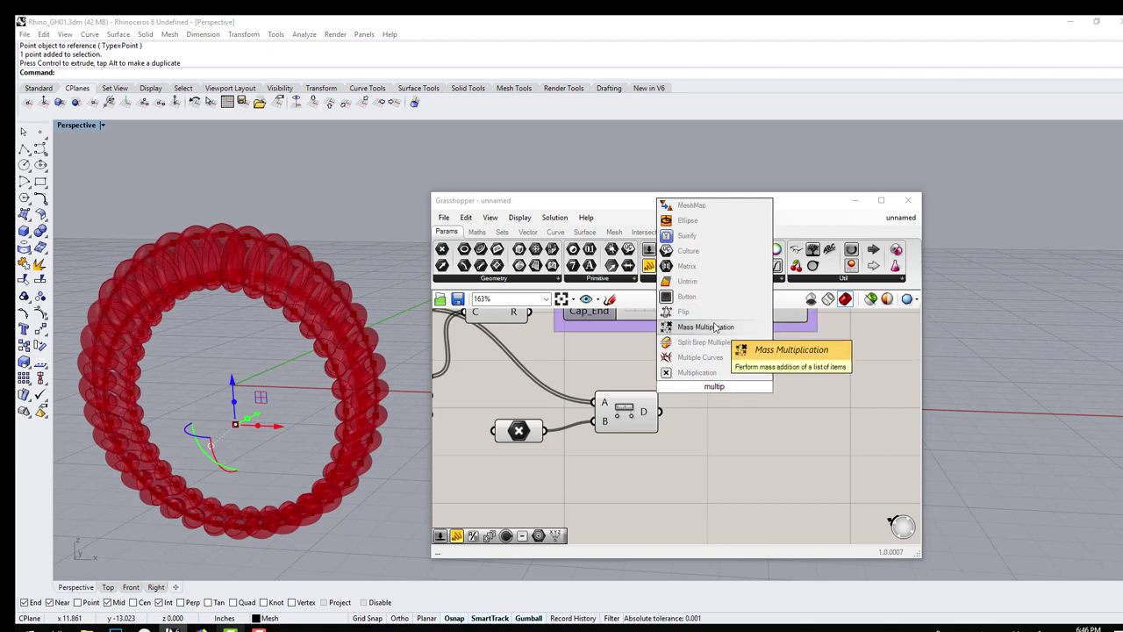
key(BackSpace)
key(BackSpace)
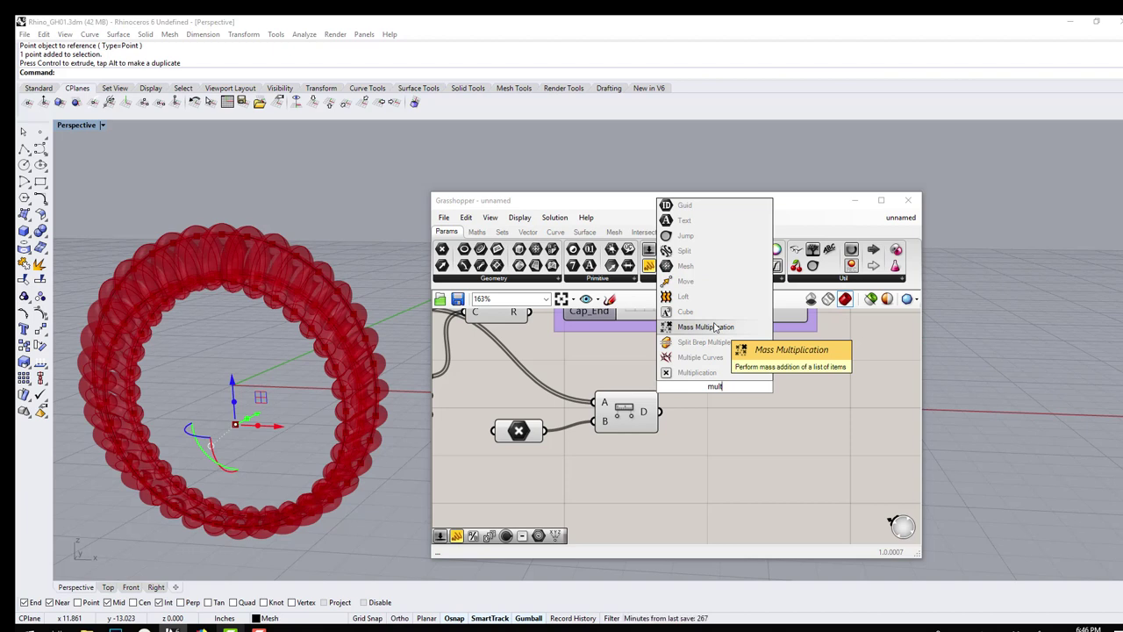
click(702, 372)
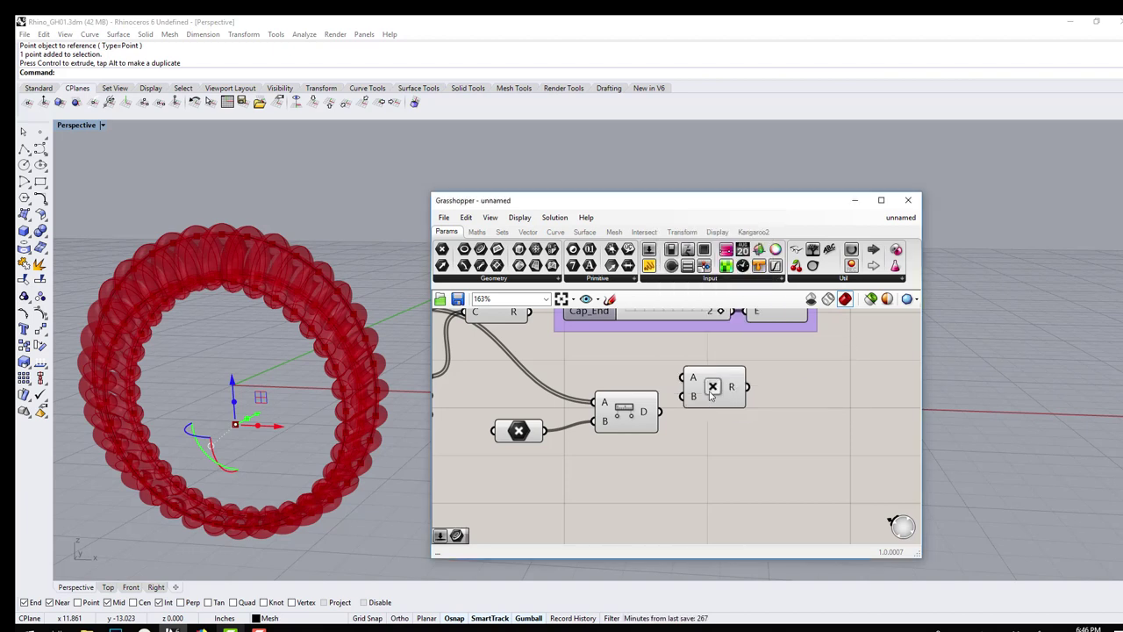
drag(711, 395, 763, 433)
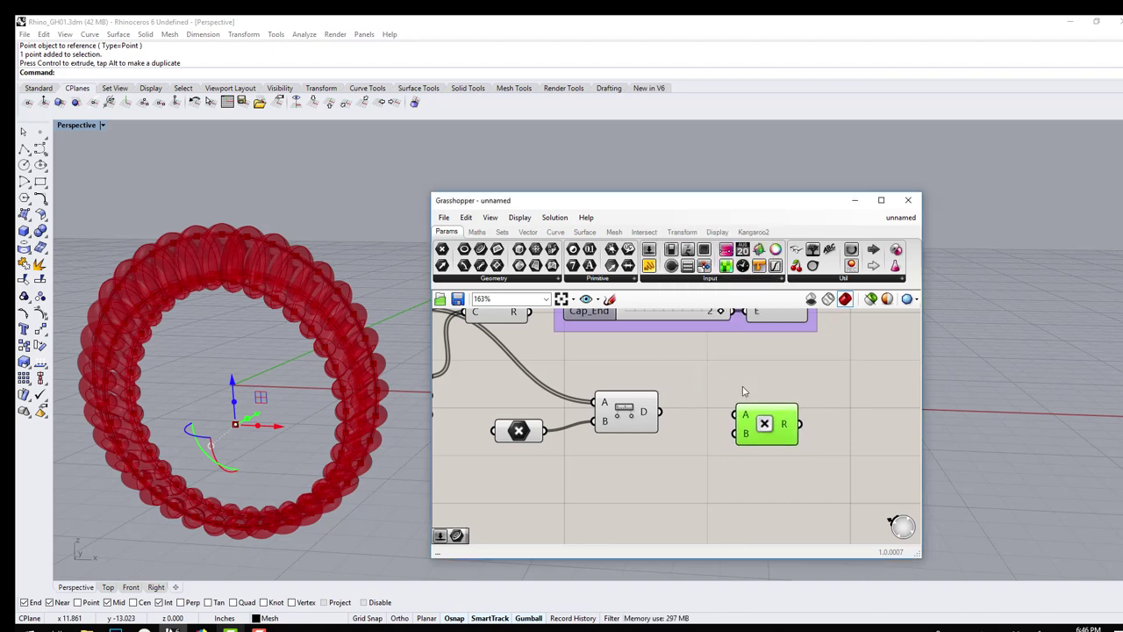
click(743, 392)
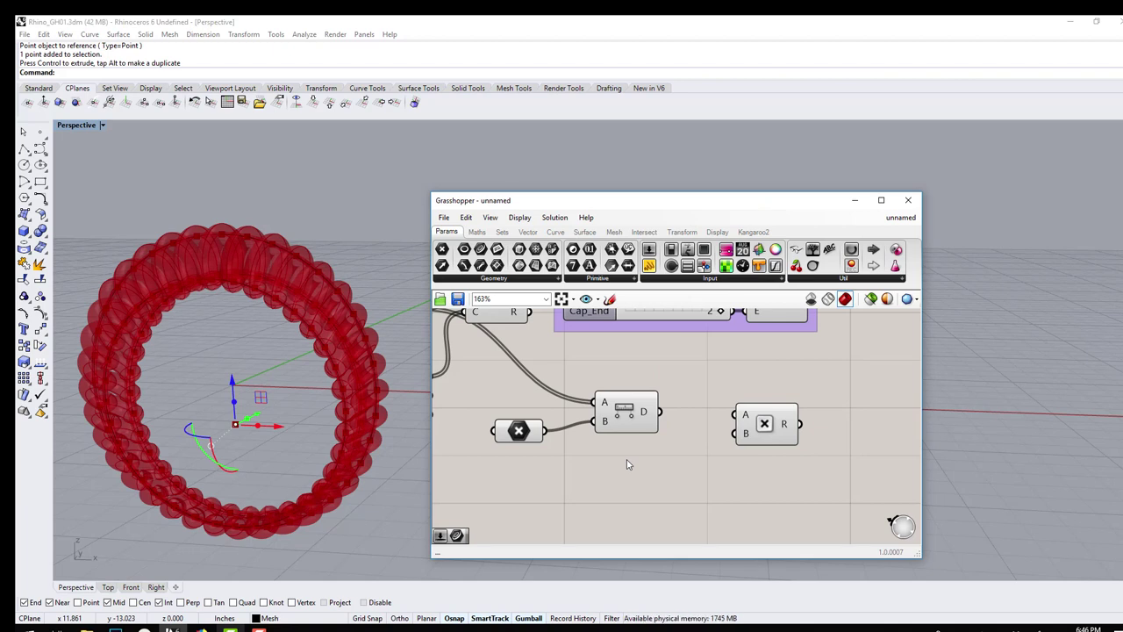
- Create a 0.005 number slider, wiring Distance D into A and the slider into B
double_click(627, 464)
text(0)
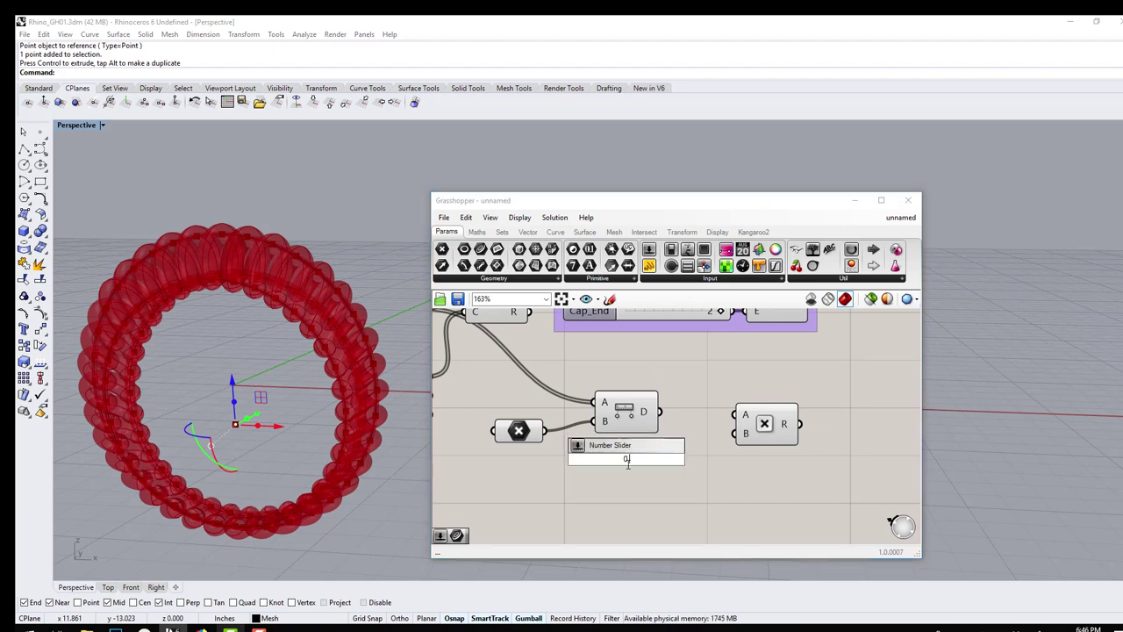
text(.005)
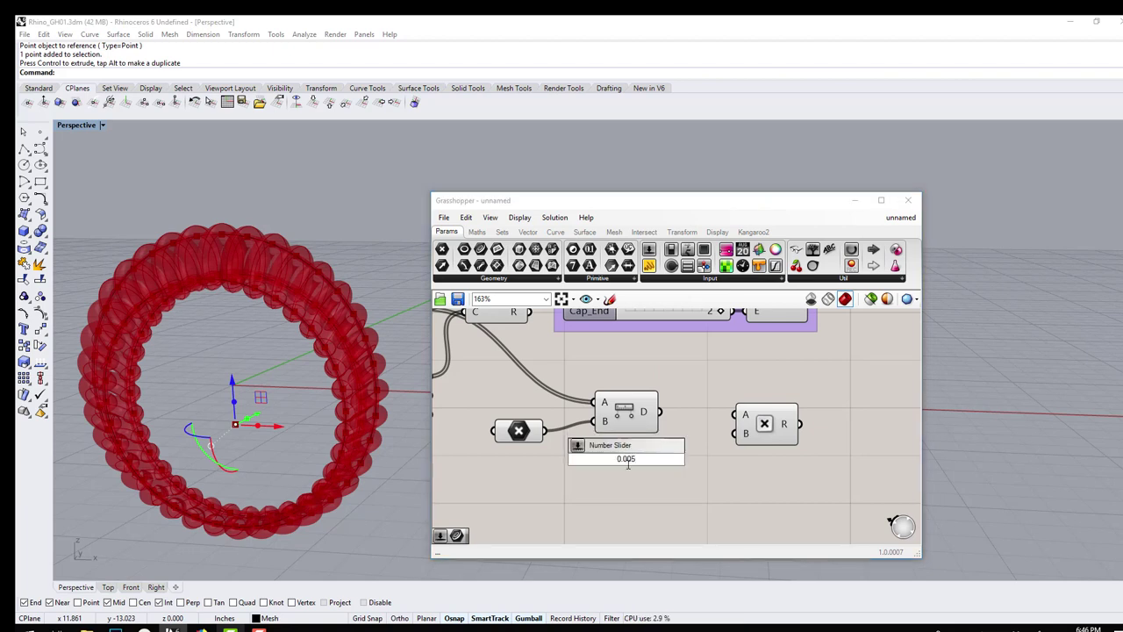
text(<10.01)
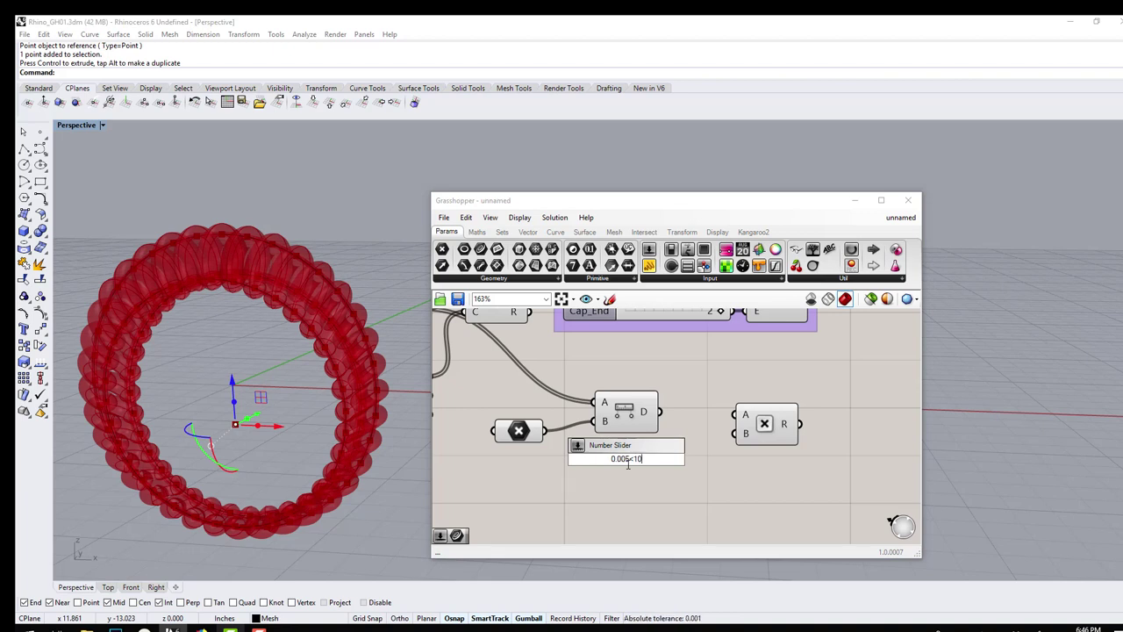
key(Return)
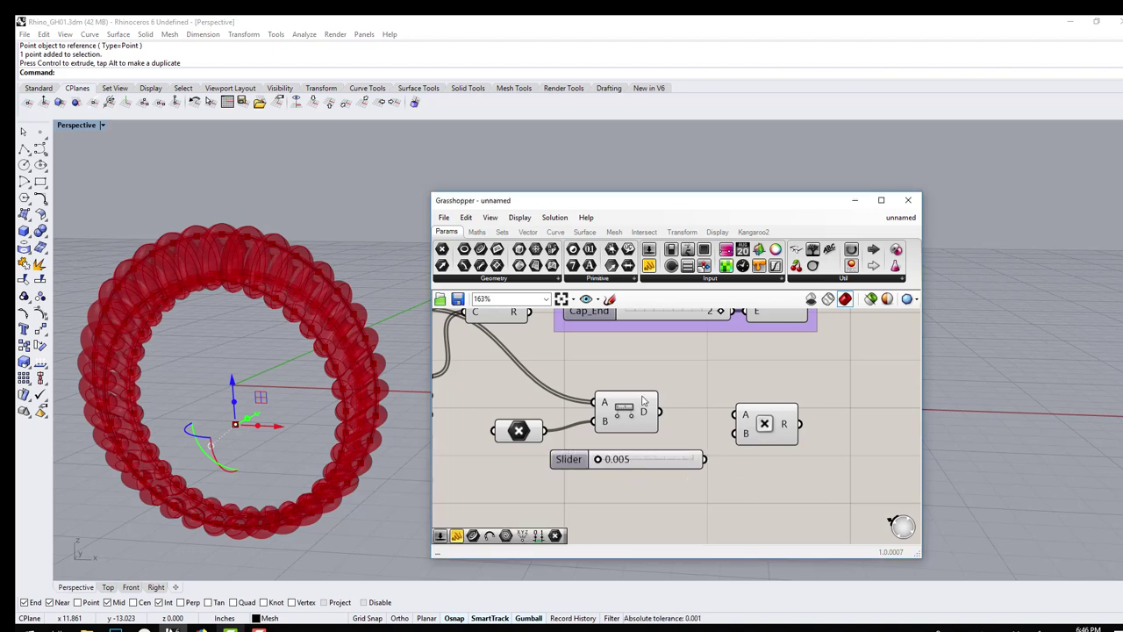
drag(659, 412, 735, 415)
drag(705, 459, 748, 422)
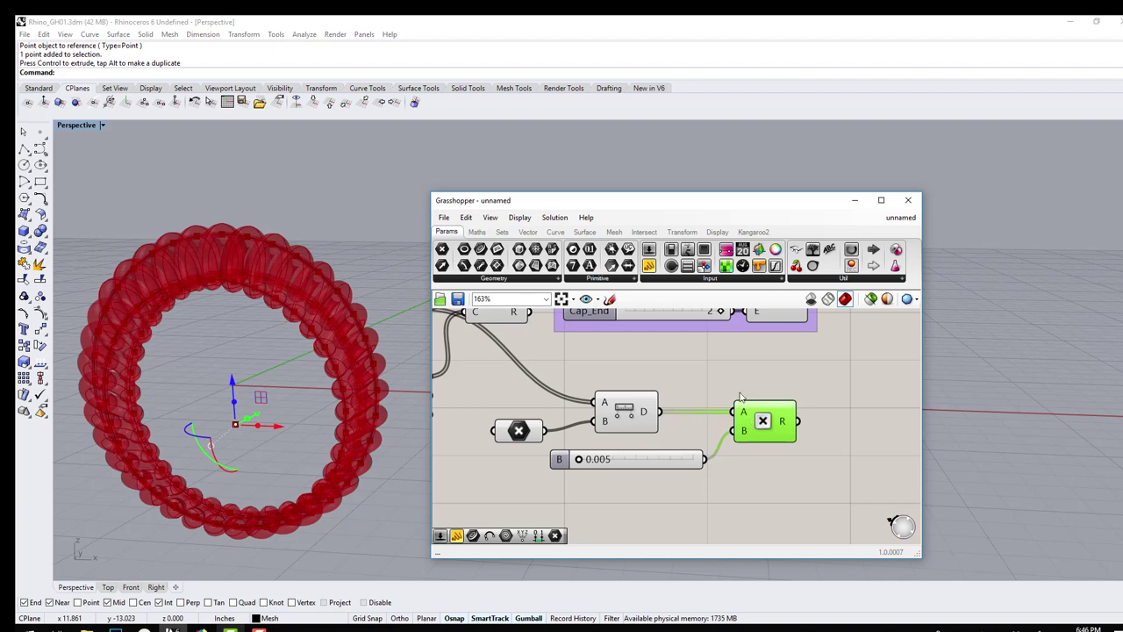
click(737, 379)
- Connect a Panel to the Multiplication result R and nudge the multiplier slider up
double_click(735, 379)
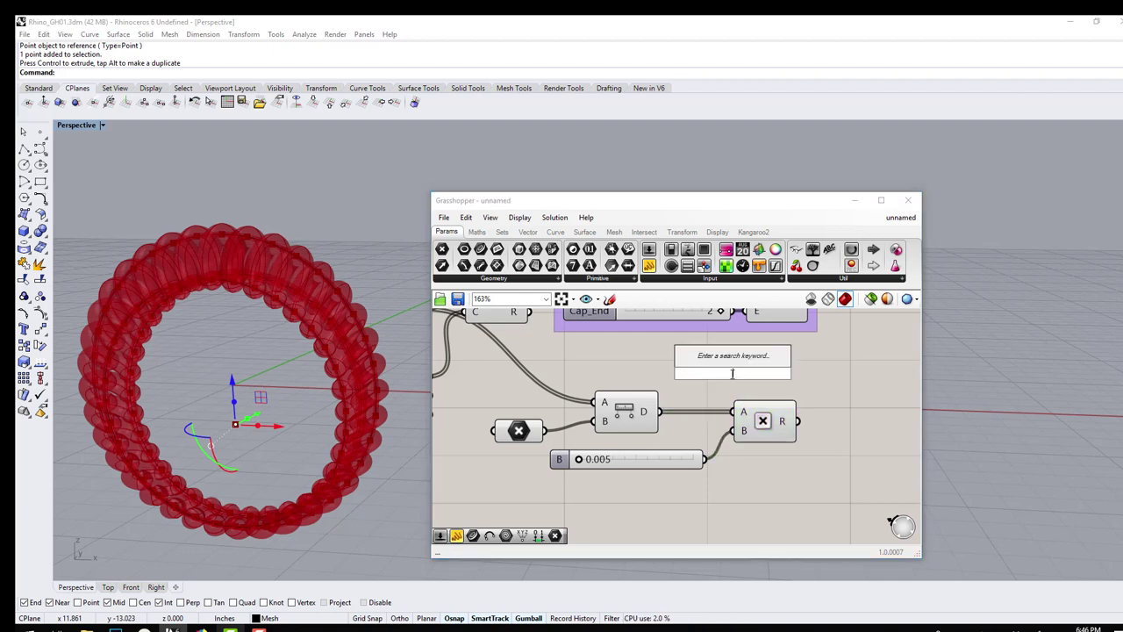
text(panel)
key(Return)
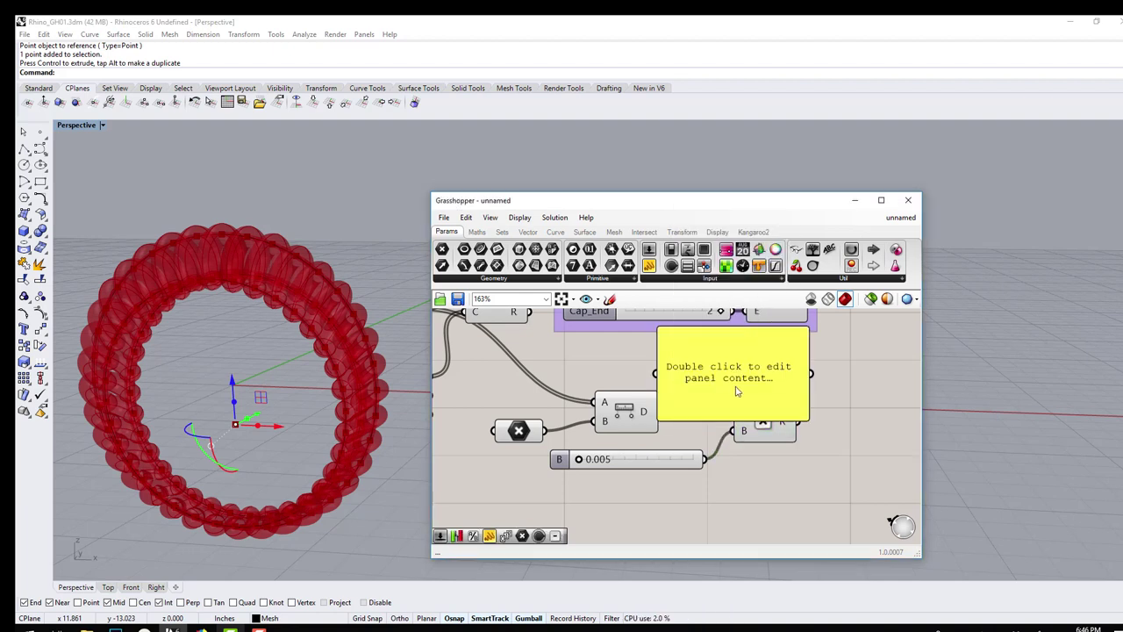
drag(740, 388, 970, 447)
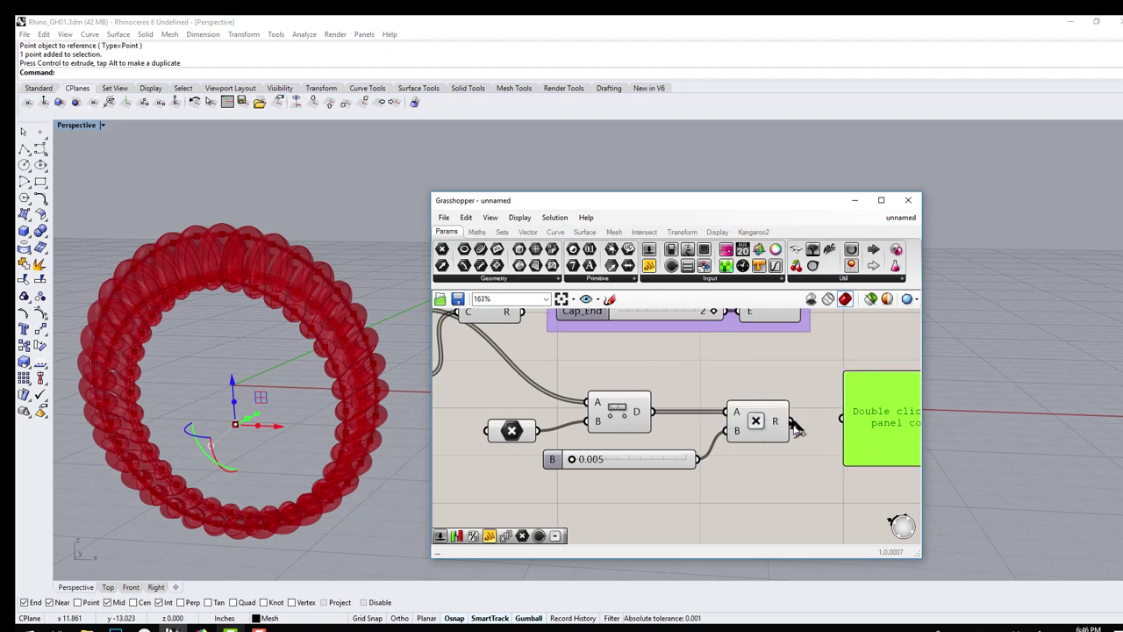
drag(791, 421, 842, 420)
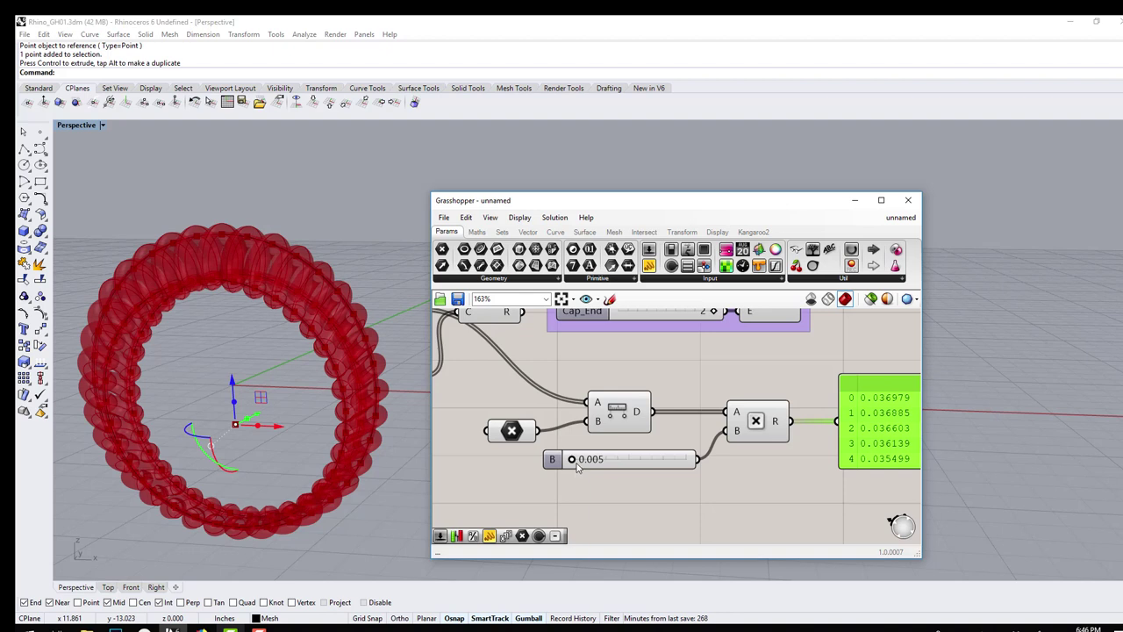
drag(573, 459, 586, 463)
- Delete the panel and Radius slider, feed Multiplication R into Pipe R, and raise the multiplier to 0.201
scroll(798, 435, down, 3)
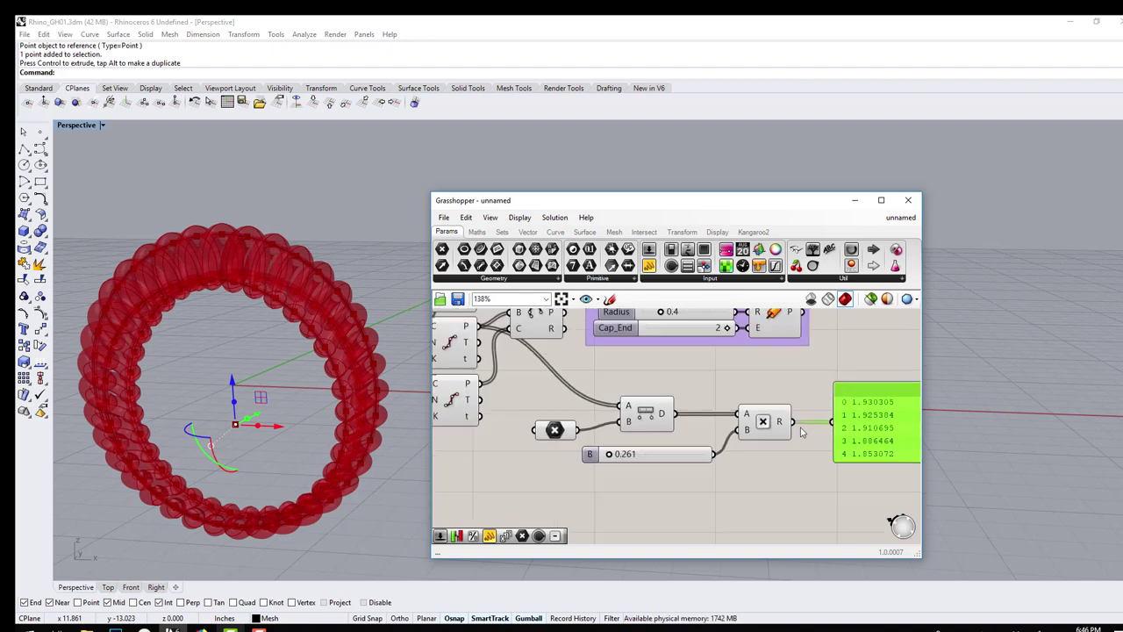
scroll(798, 439, up, 2)
key(Delete)
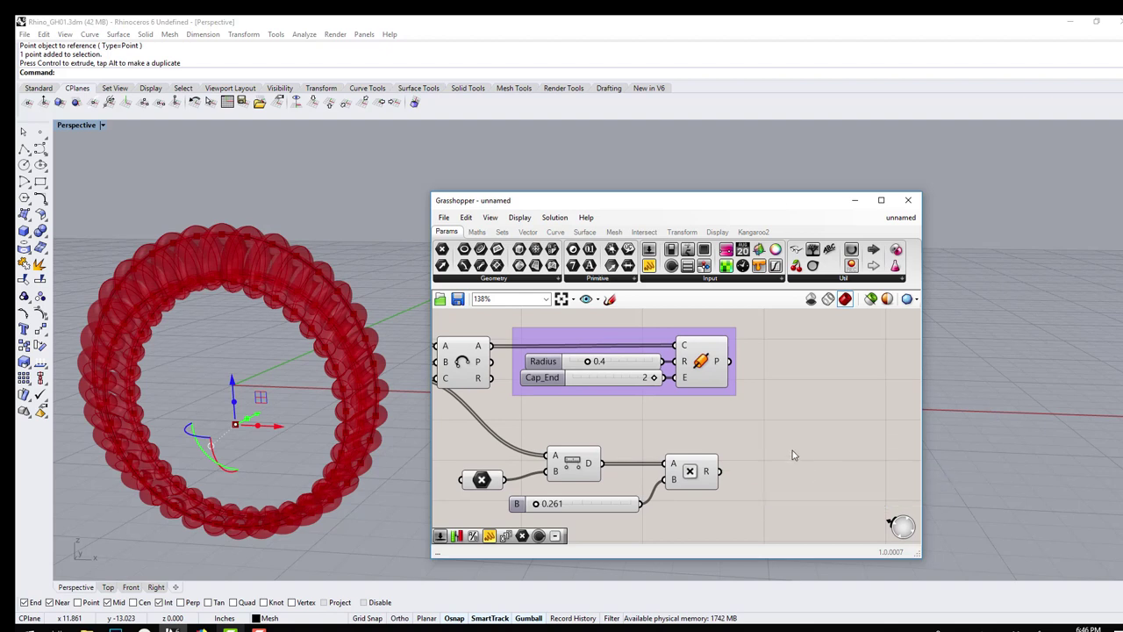
click(558, 363)
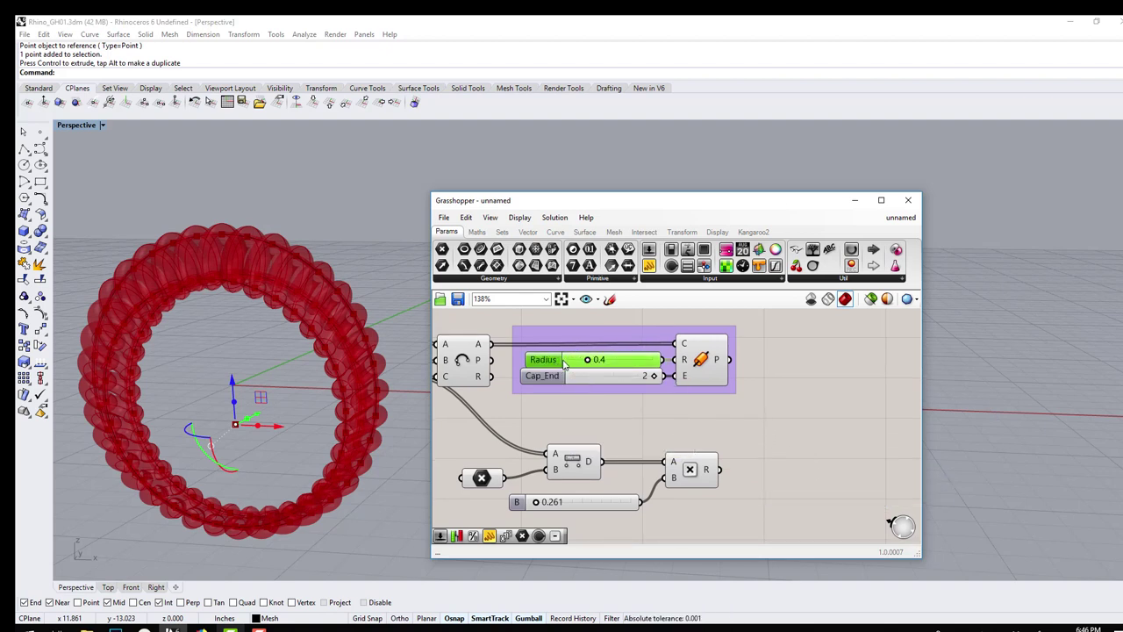
key(Delete)
drag(721, 469, 676, 359)
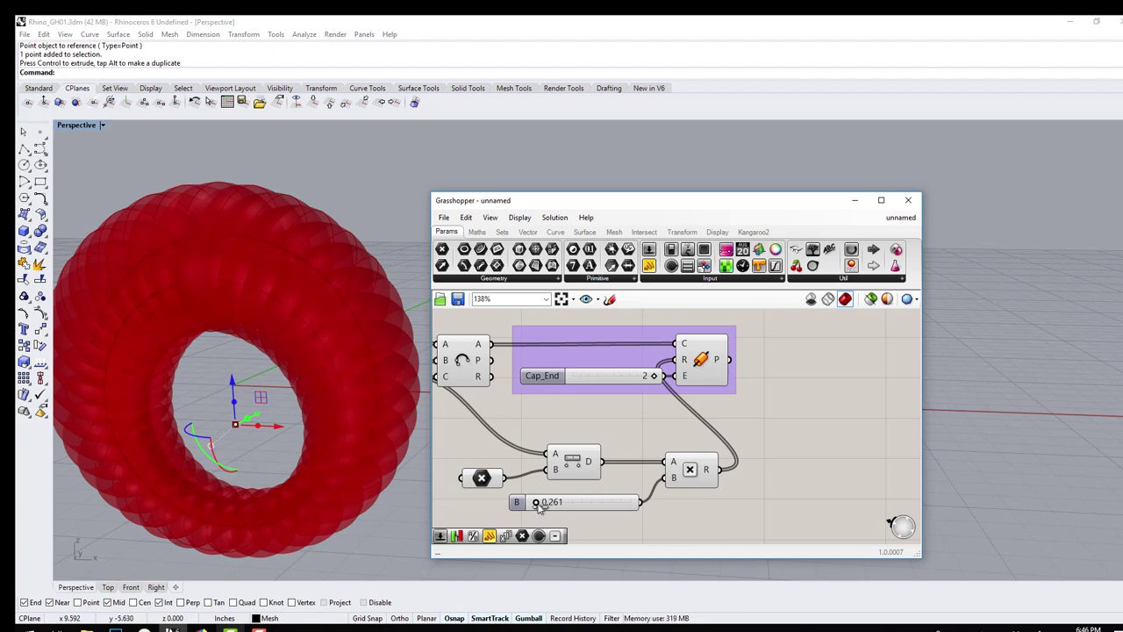
drag(544, 505, 539, 505)
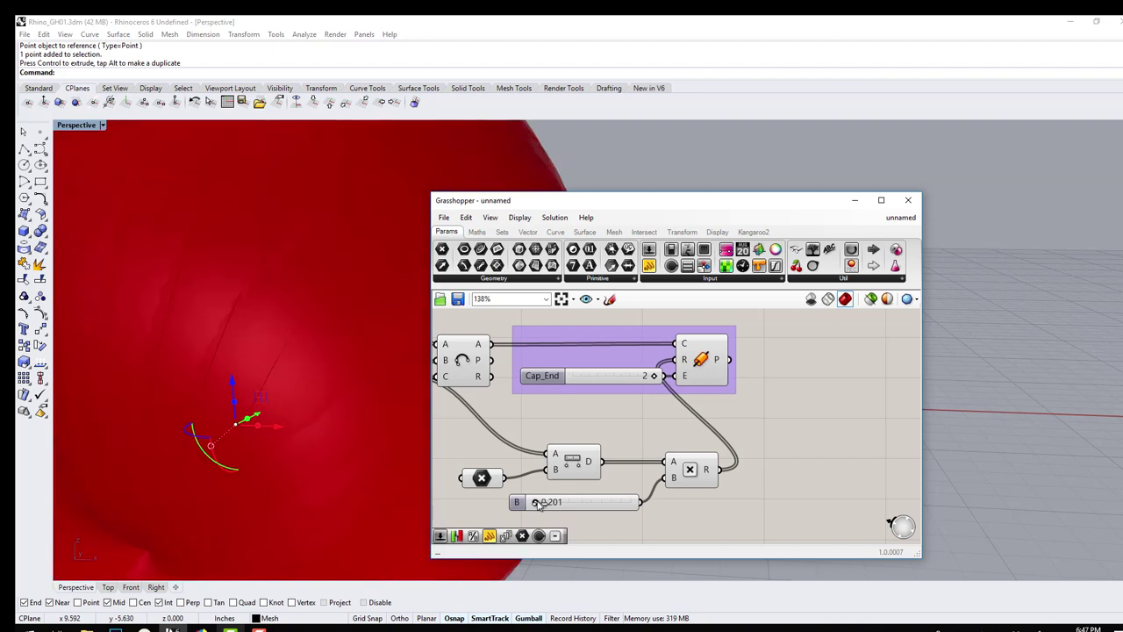
- Lower the multiplier slider toward 0.005, orbiting the Perspective view to check the thinner pipes
right_click(538, 503)
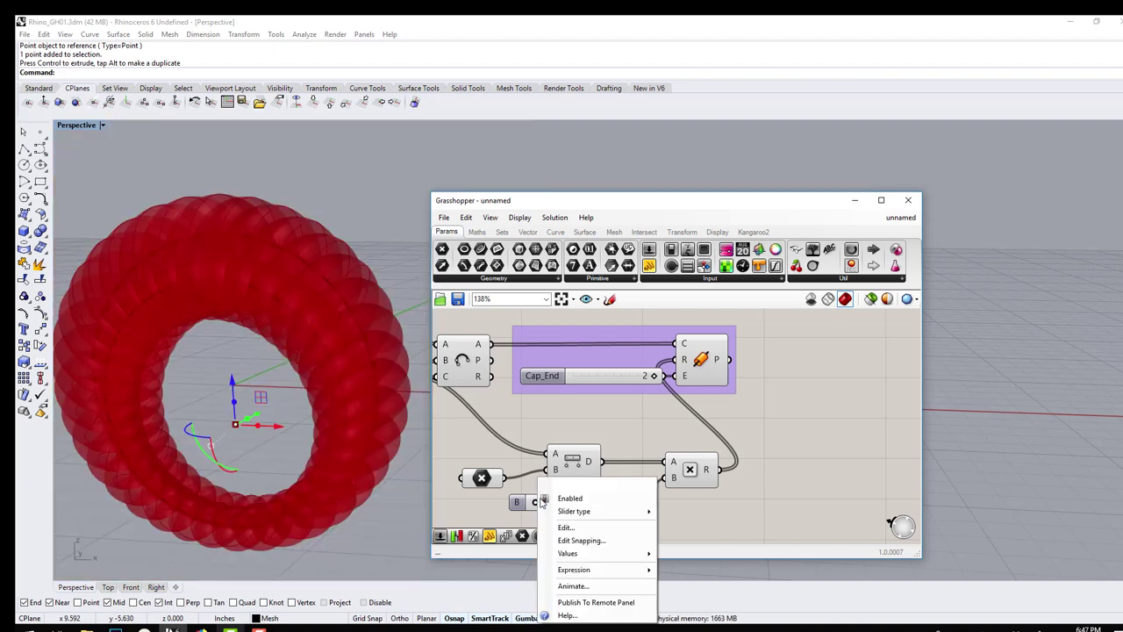
key(Escape)
scroll(543, 498, up, 5)
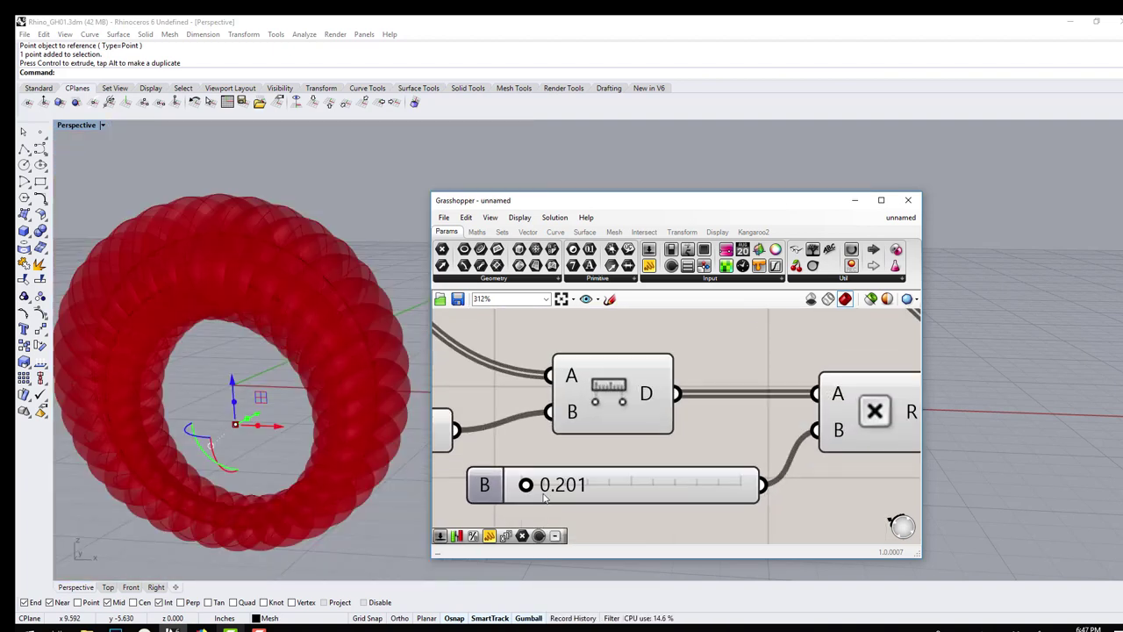
mouse_move(526, 485)
mouse_down()
mouse_move(515, 485)
mouse_move(526, 486)
mouse_up()
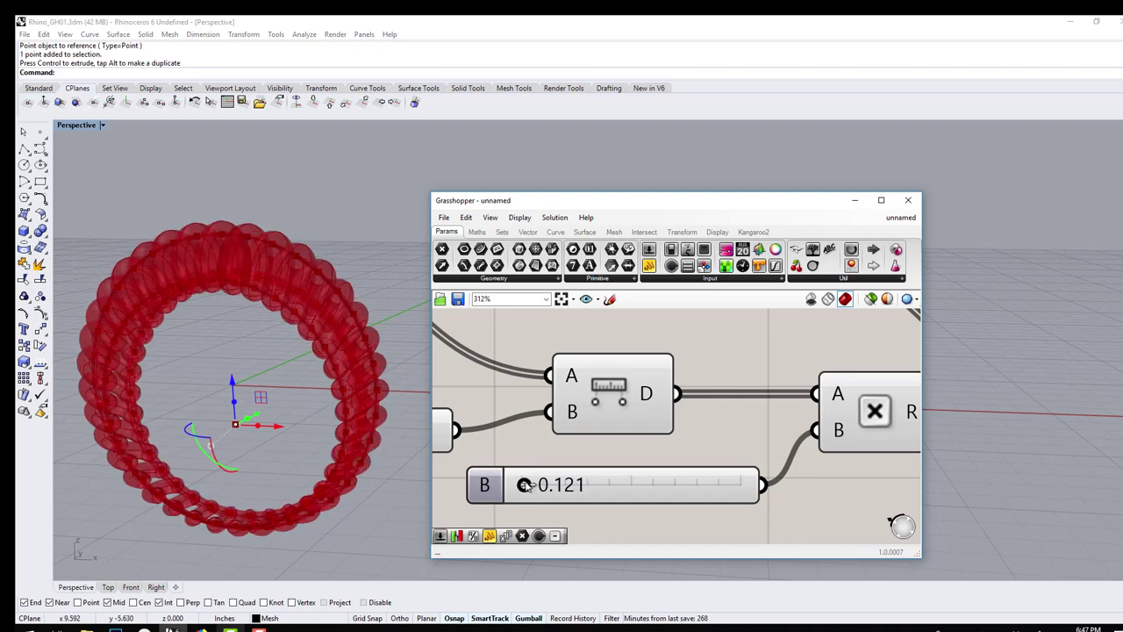
right_drag(281, 263, 287, 202)
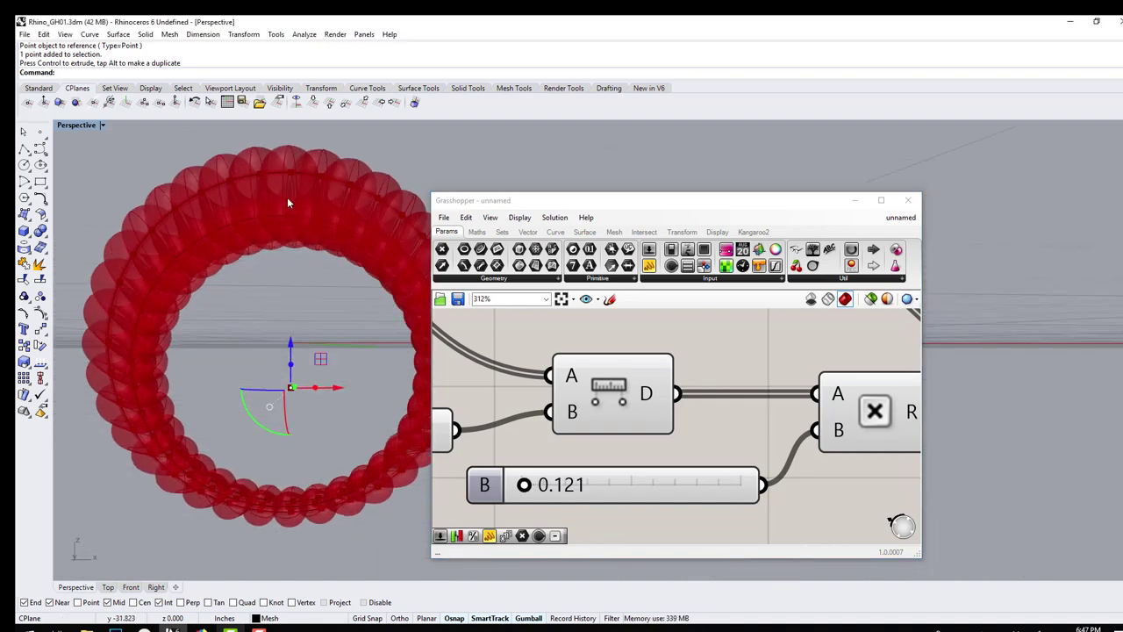
drag(289, 342, 290, 375)
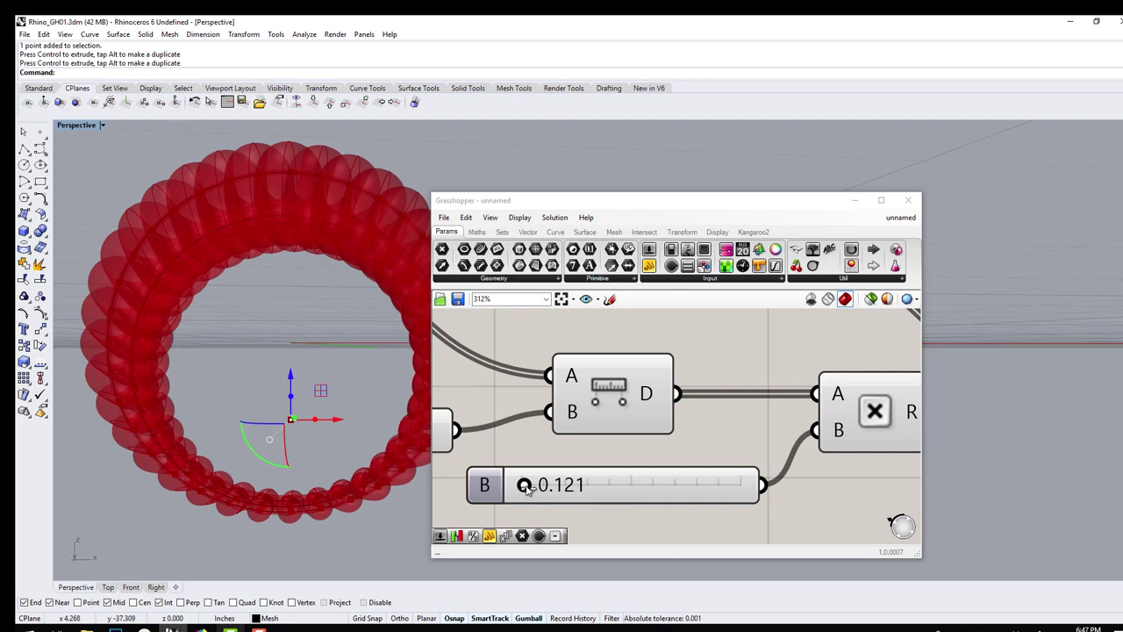
drag(526, 485, 523, 488)
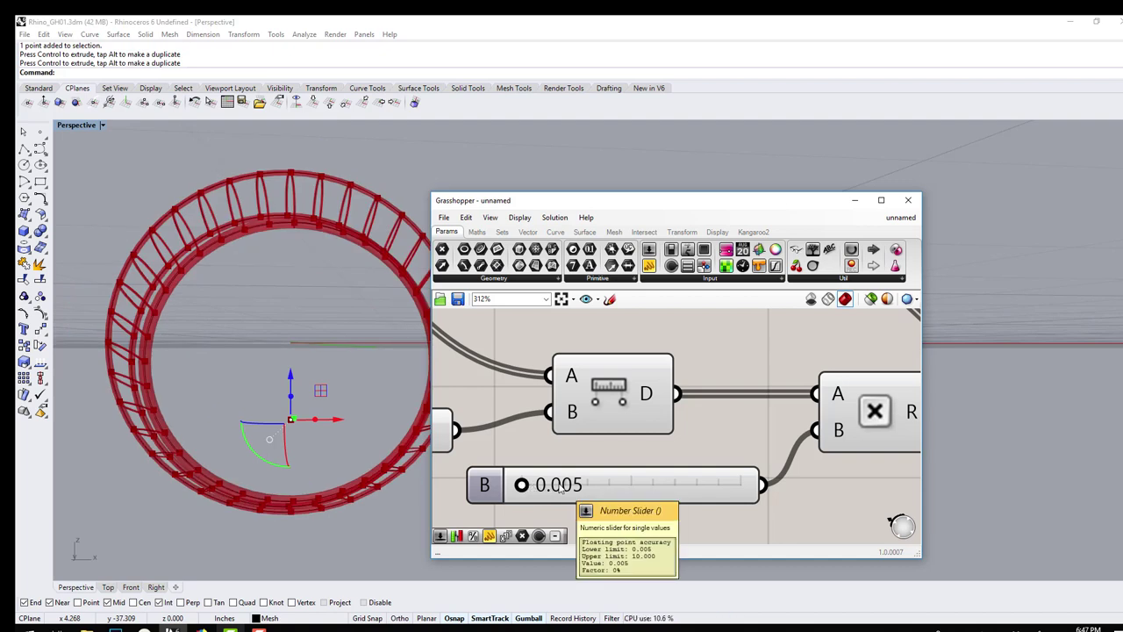
- Set the multiplier slider's maximum to 1.0 and drag it to 0.050
click(587, 488)
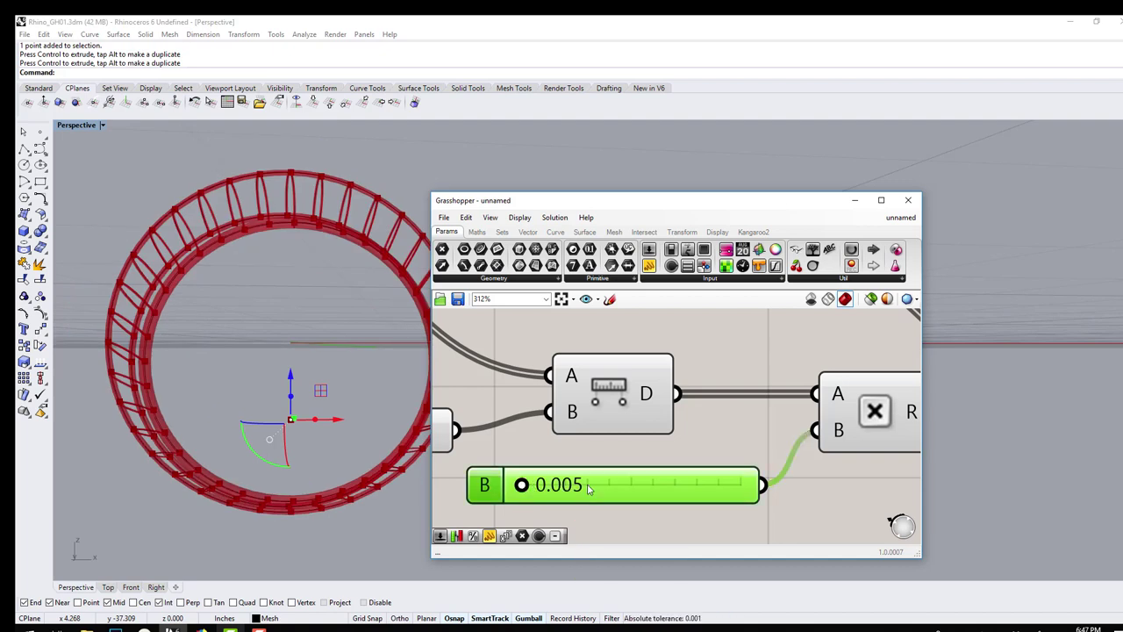
double_click(587, 484)
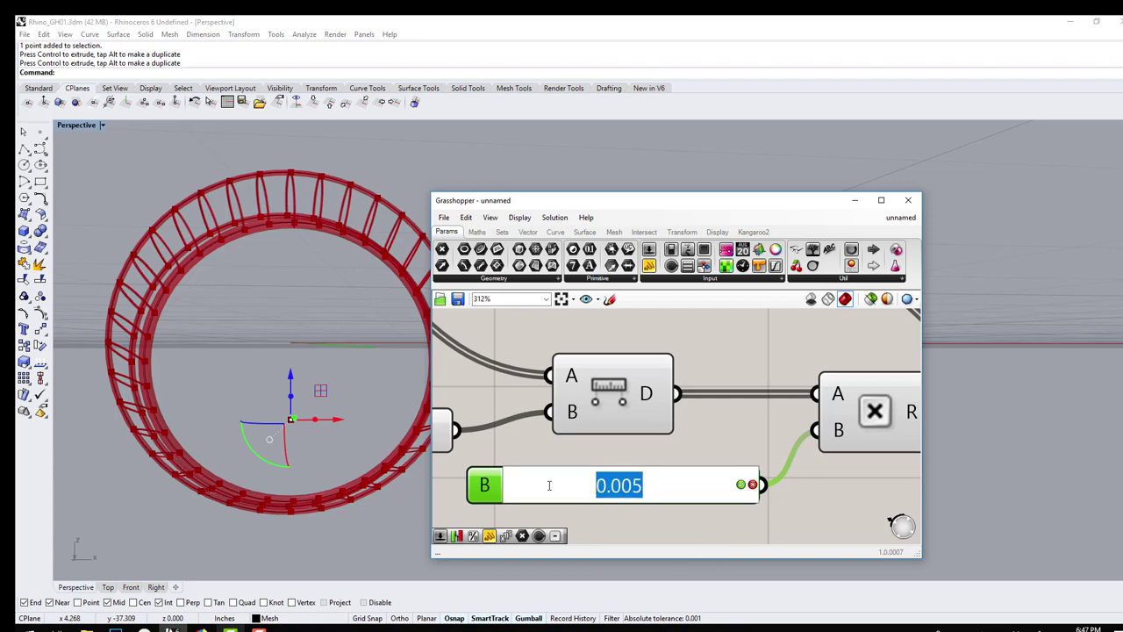
click(478, 487)
double_click(479, 489)
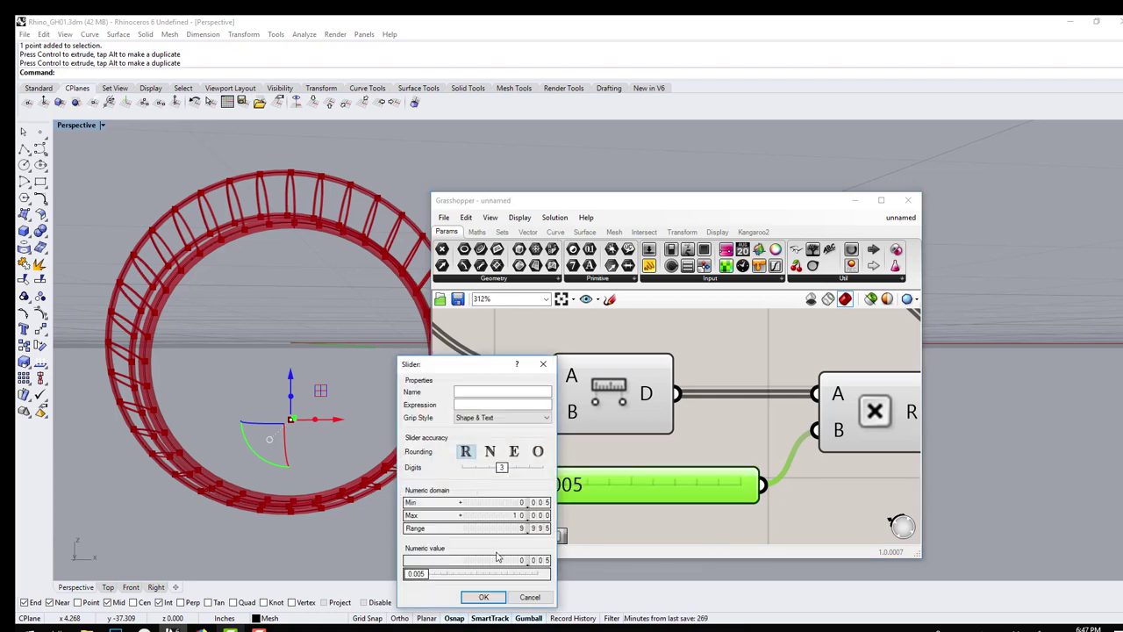
double_click(523, 517)
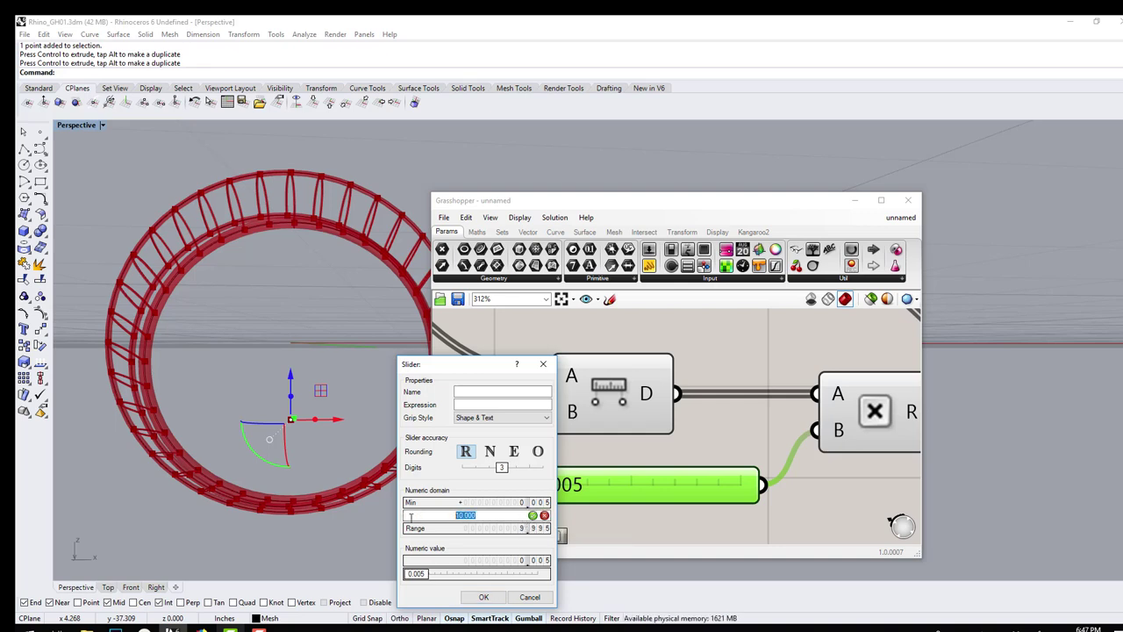
text(1.0)
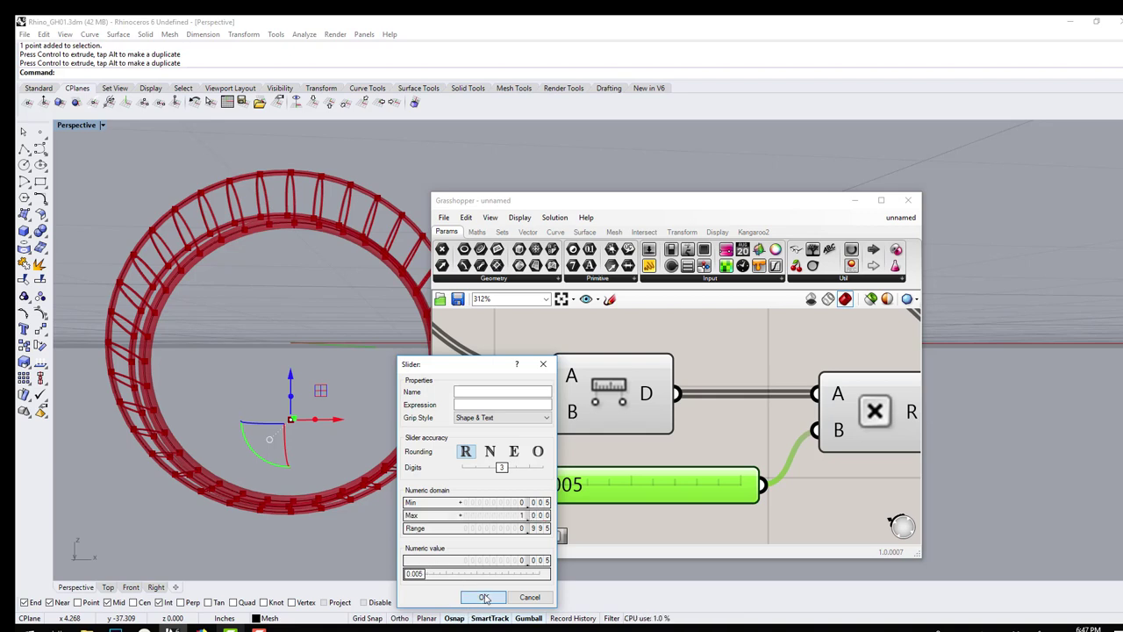
click(484, 596)
mouse_move(519, 485)
mouse_down()
mouse_move(552, 483)
mouse_move(532, 487)
mouse_up()
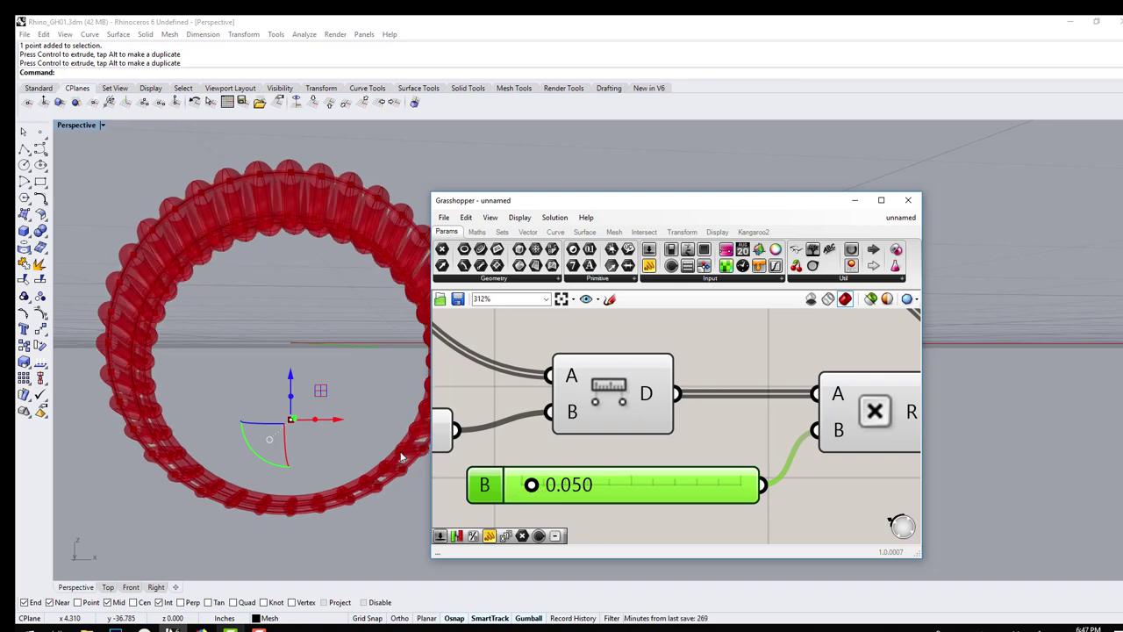
- Window-select the ring curves' top control points and scale them outward
right_drag(321, 339, 265, 295)
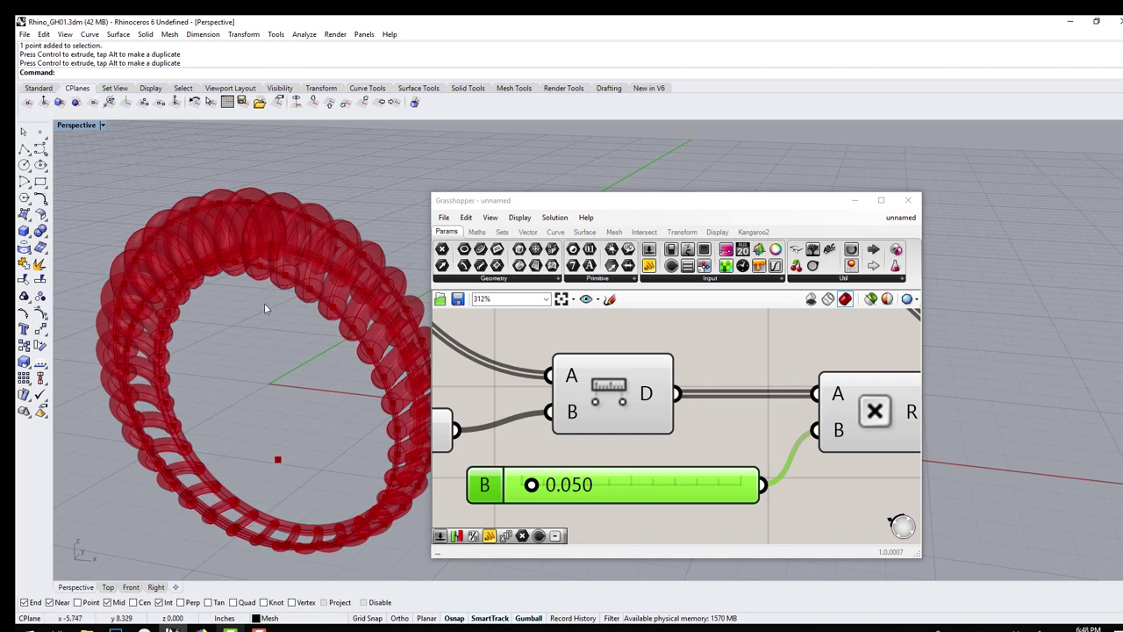
click(315, 219)
right_drag(270, 328, 153, 205)
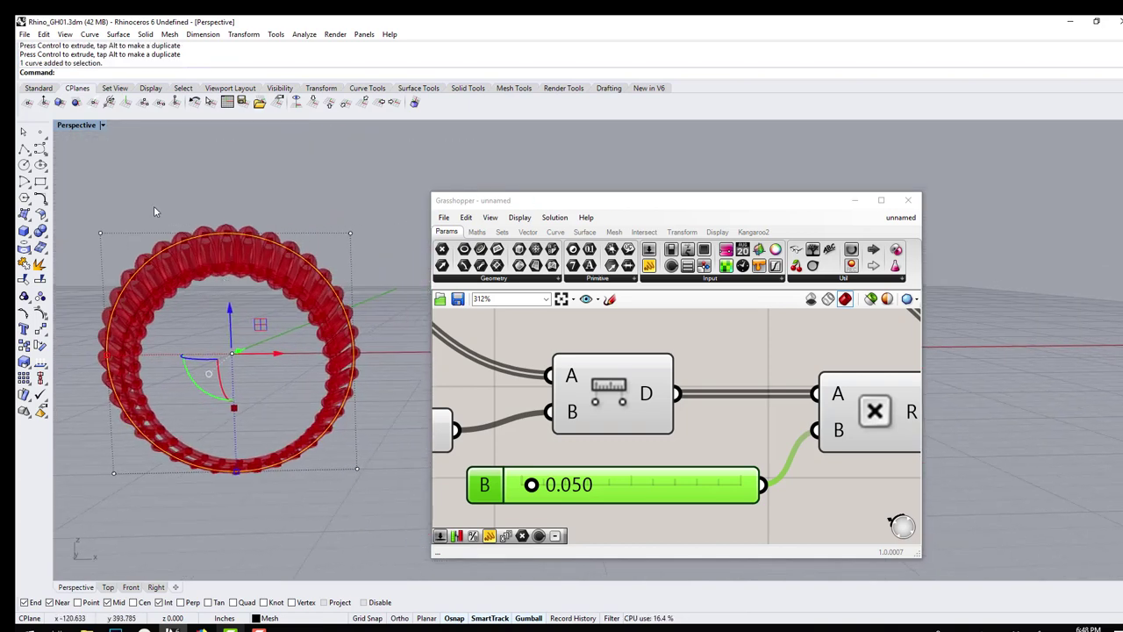
drag(75, 183, 378, 272)
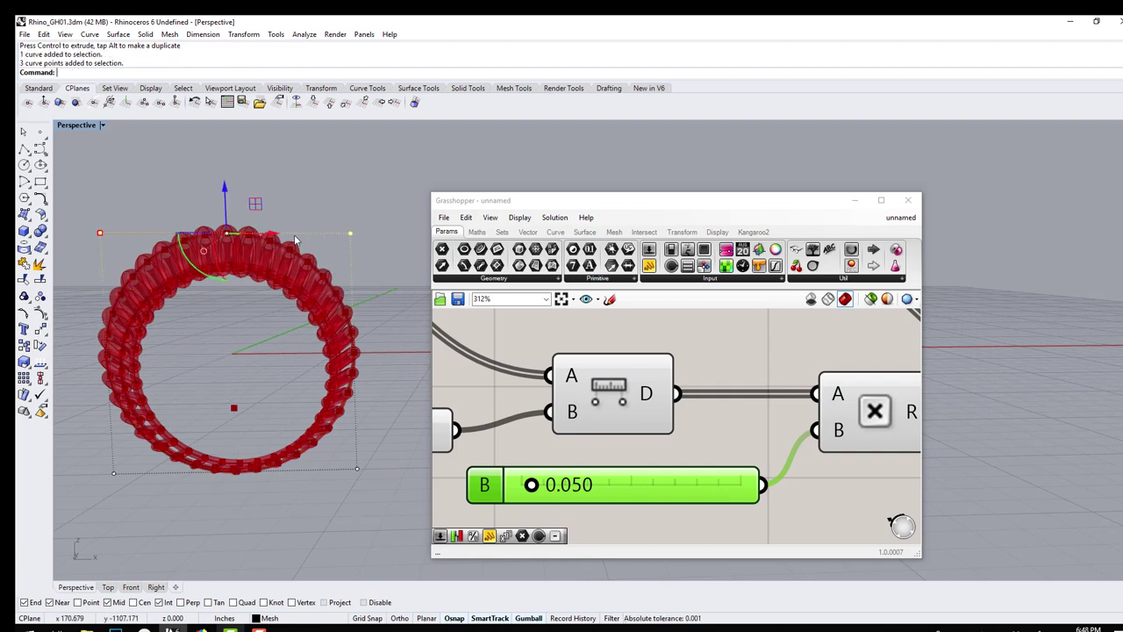
drag(100, 235, 235, 155)
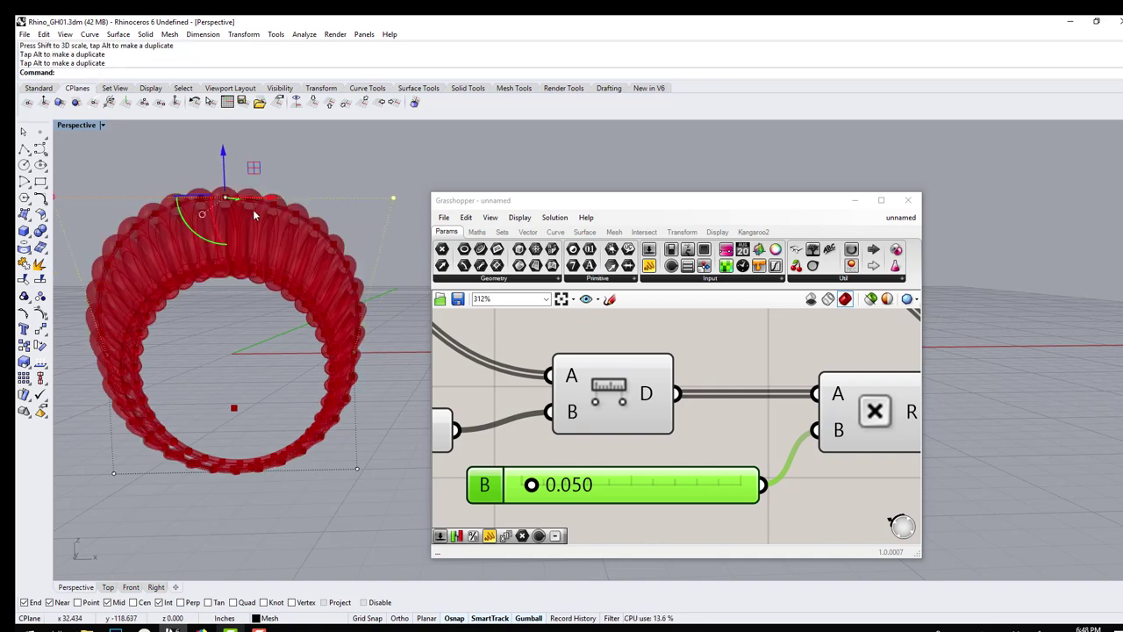
- Move the selected top points upward and scale them again so the ring flares at the top
mouse_move(253, 214)
right_down()
mouse_move(263, 209)
mouse_move(242, 204)
right_up()
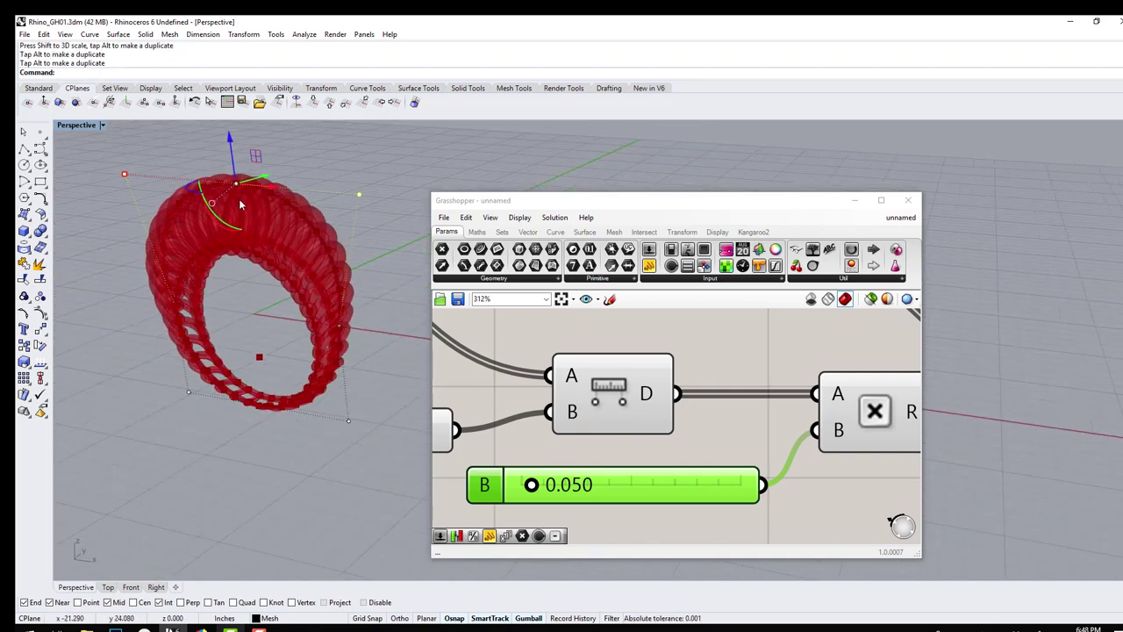
scroll(229, 165, up, 2)
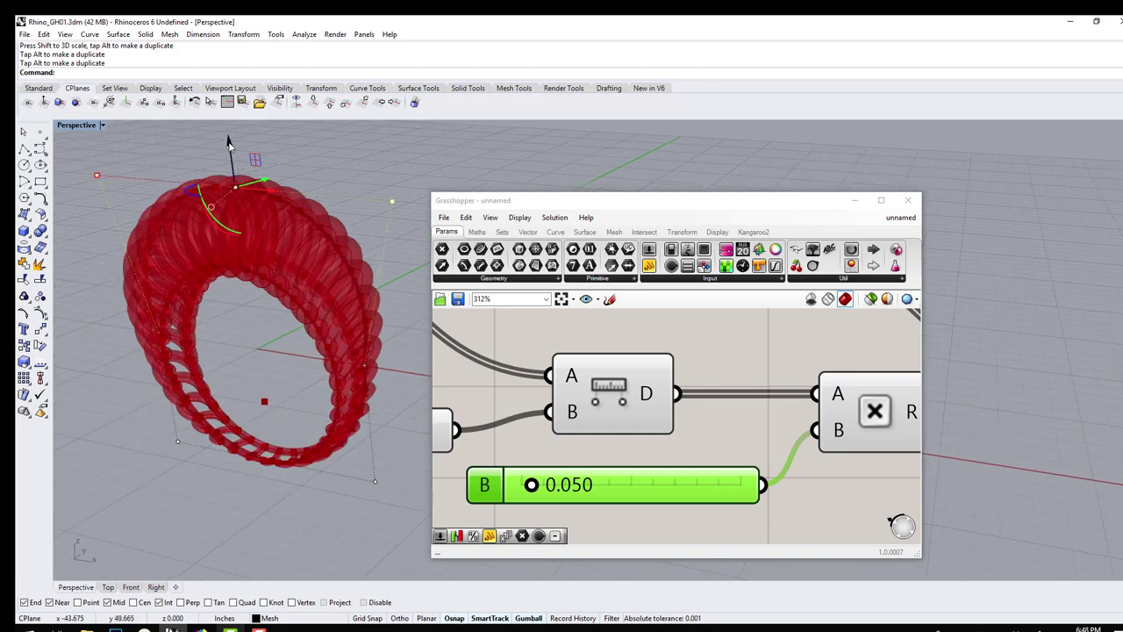
drag(229, 143, 248, 172)
right_drag(248, 172, 301, 186)
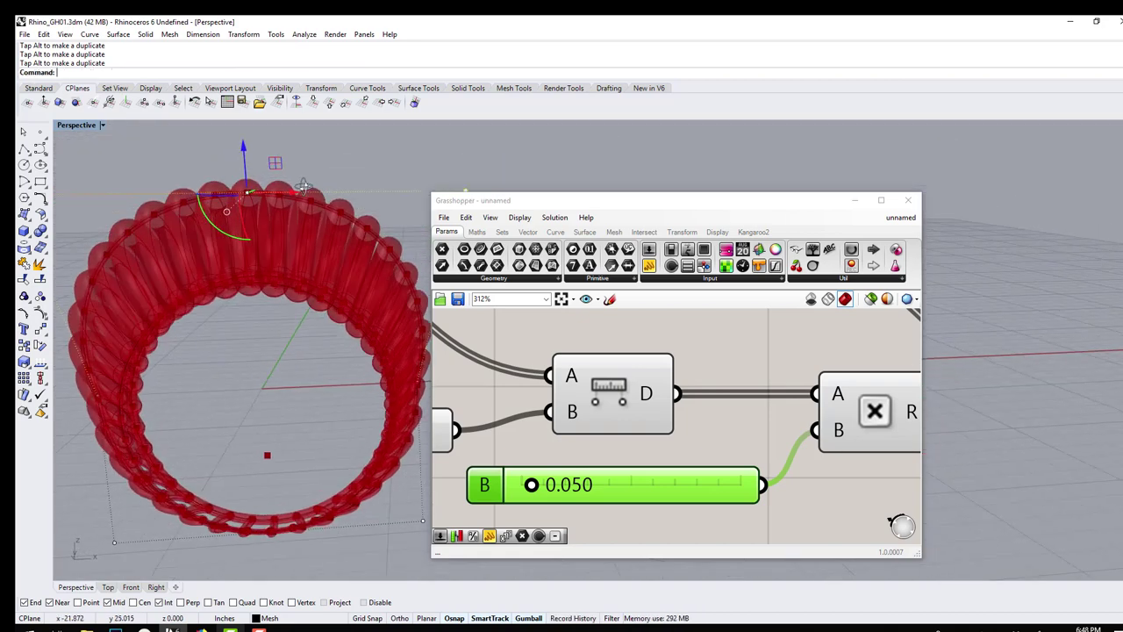
scroll(302, 186, down, 2)
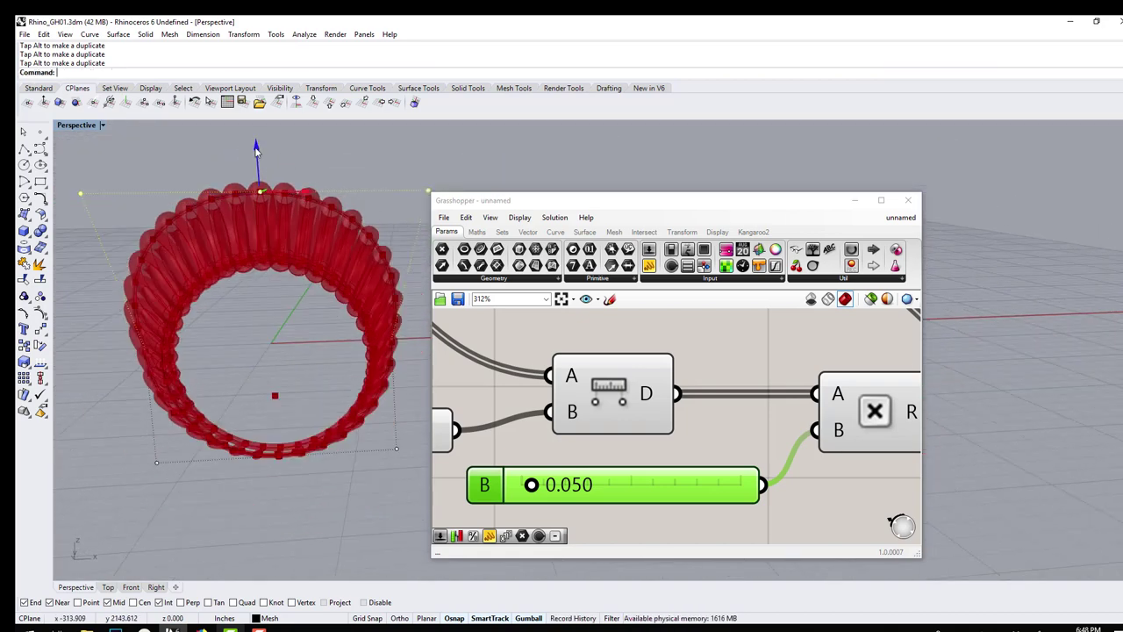
drag(256, 150, 109, 191)
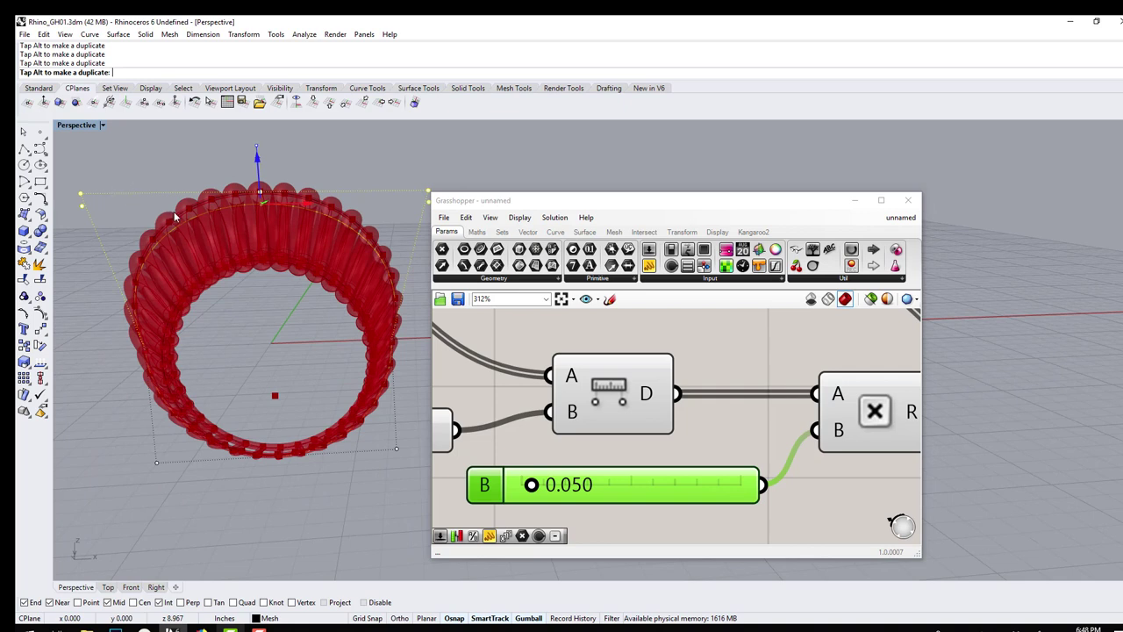
drag(175, 216, 166, 214)
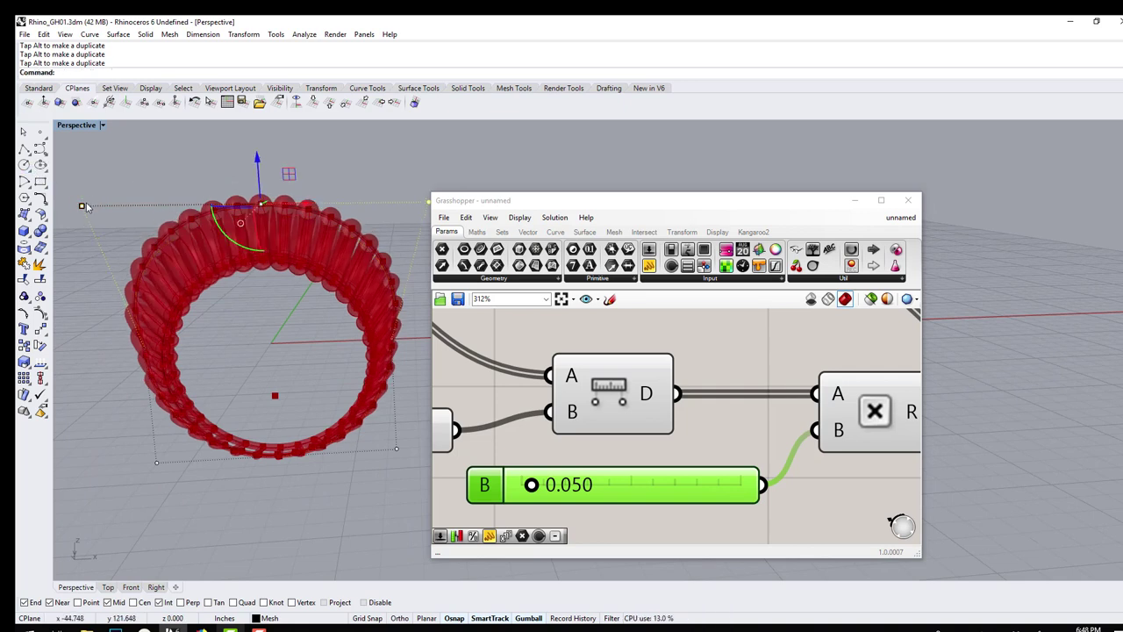
drag(86, 207, 96, 209)
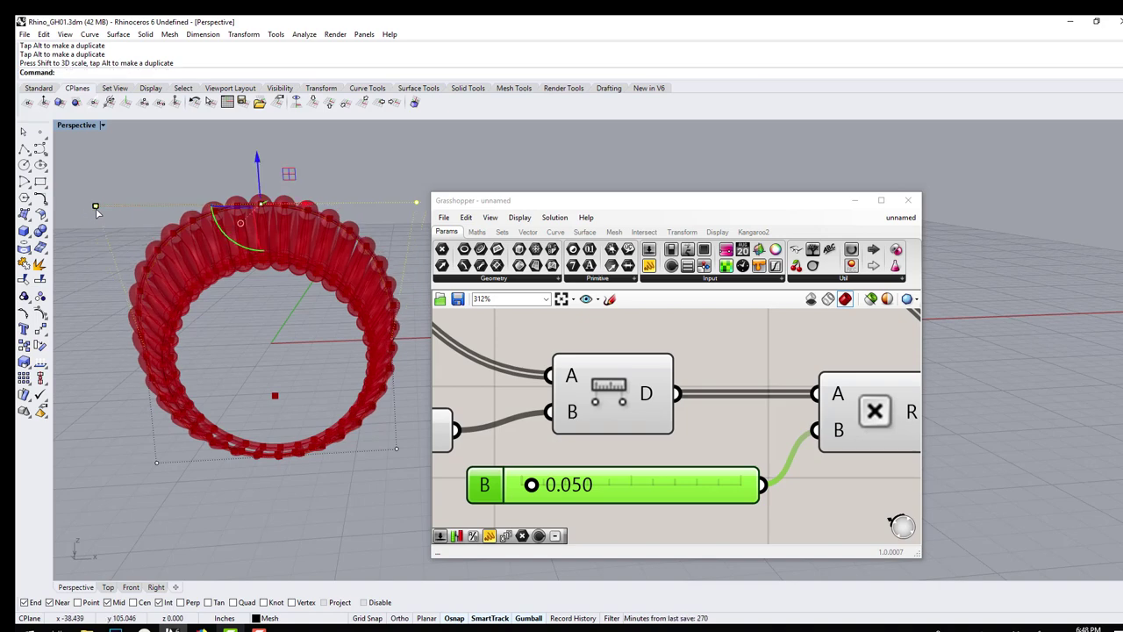
scroll(564, 438, down, 3)
right_drag(565, 438, 703, 382)
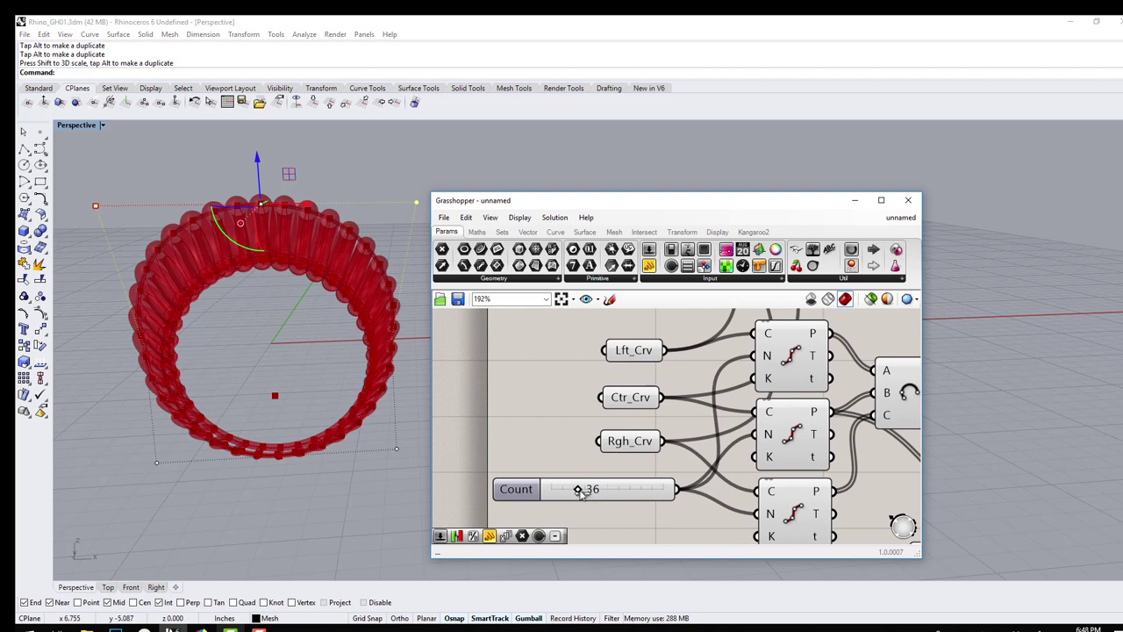
- Drag the Count slider from 36 to 50 and orbit to inspect the denser loops
mouse_move(579, 489)
mouse_down()
mouse_move(562, 489)
mouse_move(585, 489)
mouse_up()
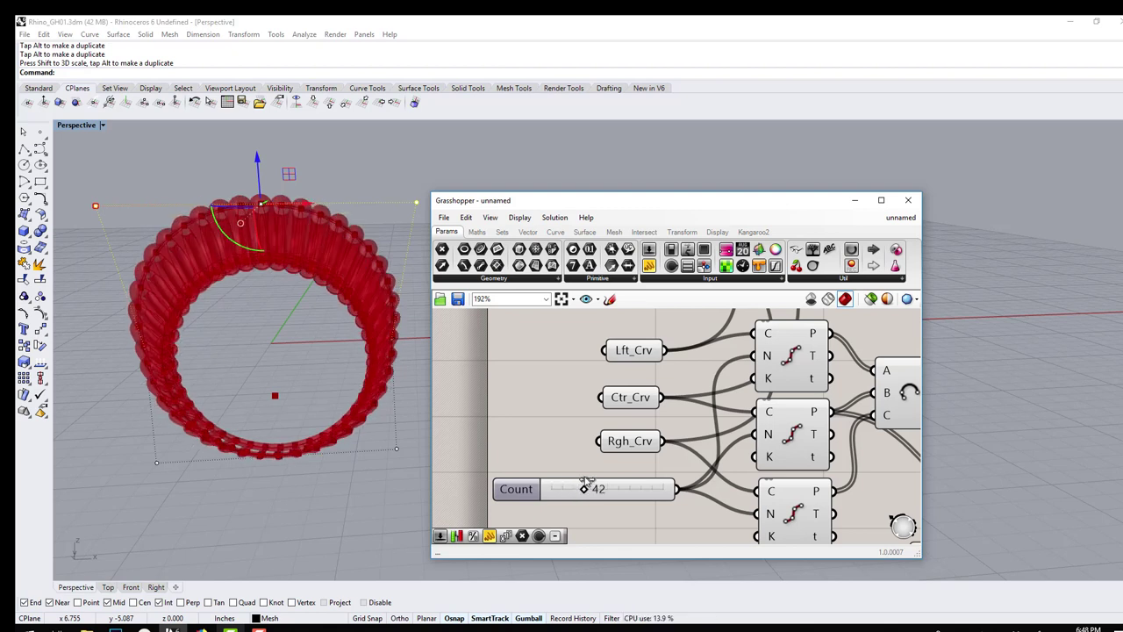
drag(586, 488, 603, 487)
right_drag(338, 401, 281, 339)
scroll(666, 443, down, 2)
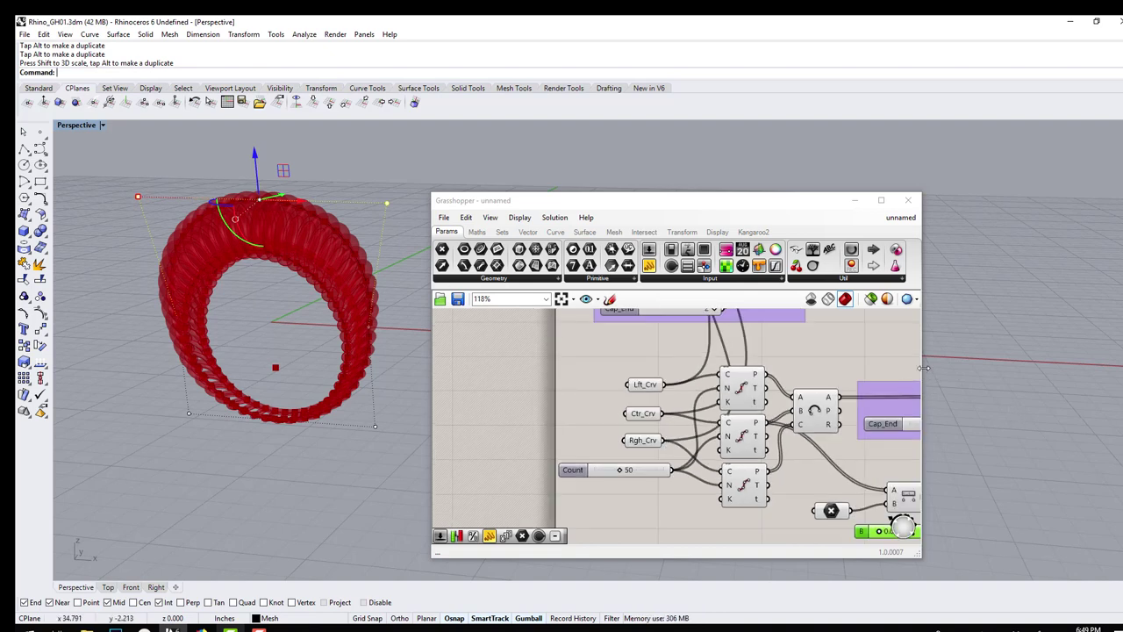
- Switch the Grasshopper preview to high-quality smooth display
drag(924, 367, 1118, 369)
scroll(853, 398, down, 1)
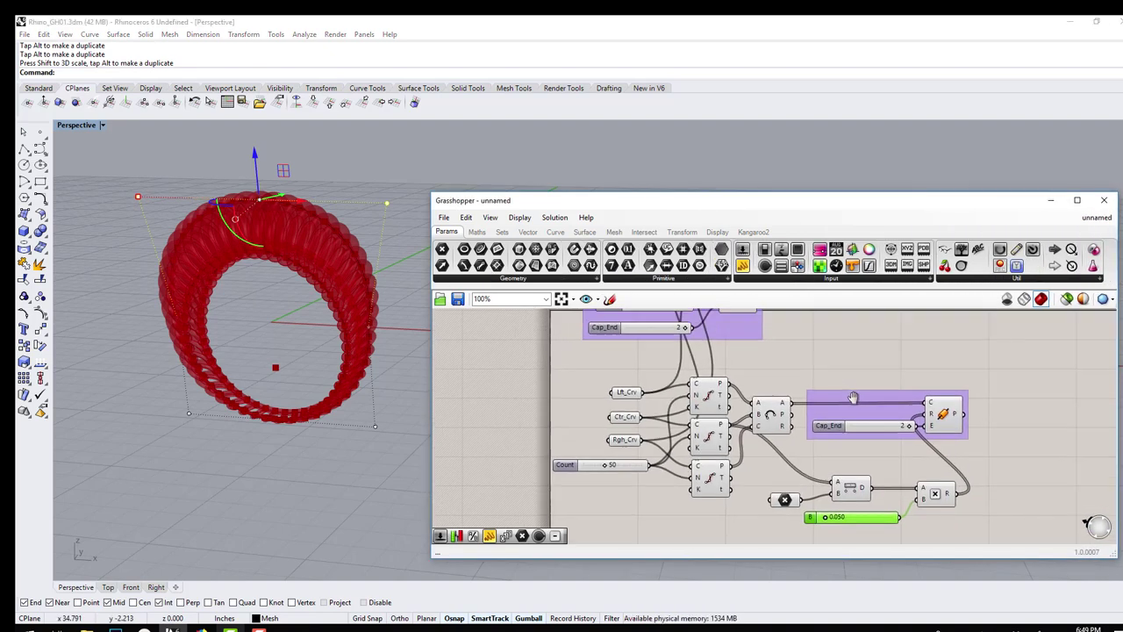
right_drag(853, 398, 824, 378)
scroll(845, 374, up, 1)
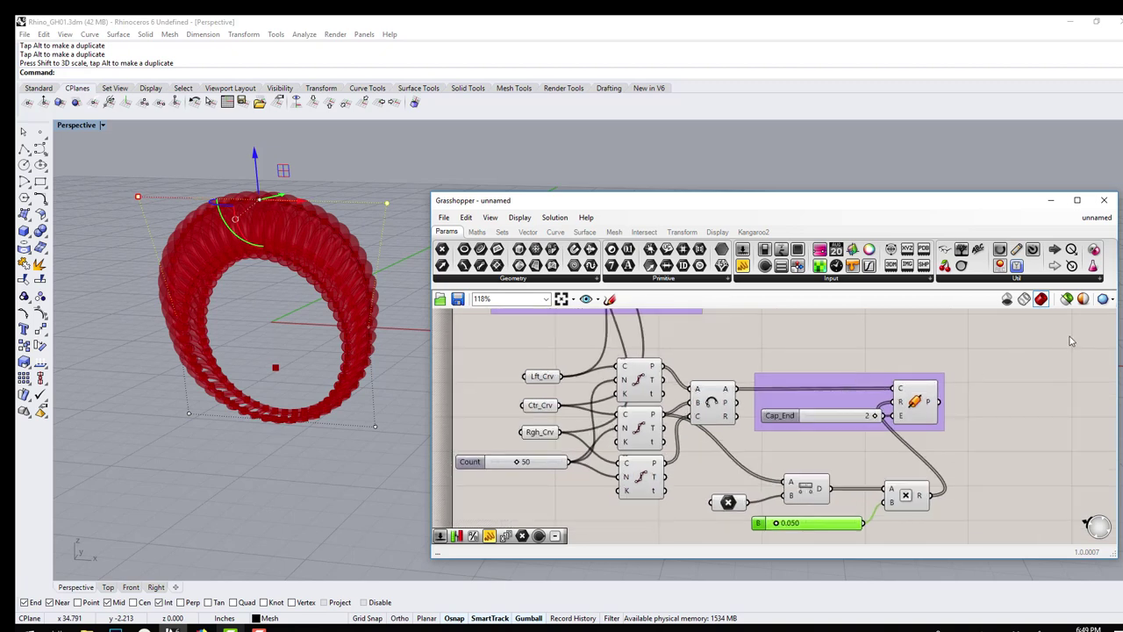
click(1104, 299)
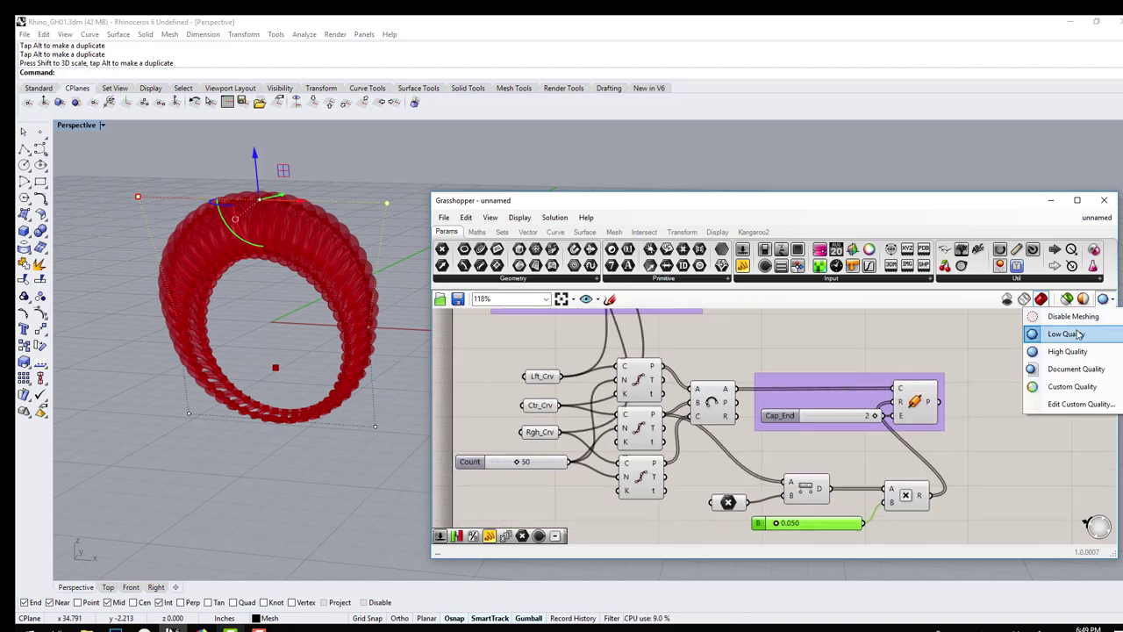
click(1069, 358)
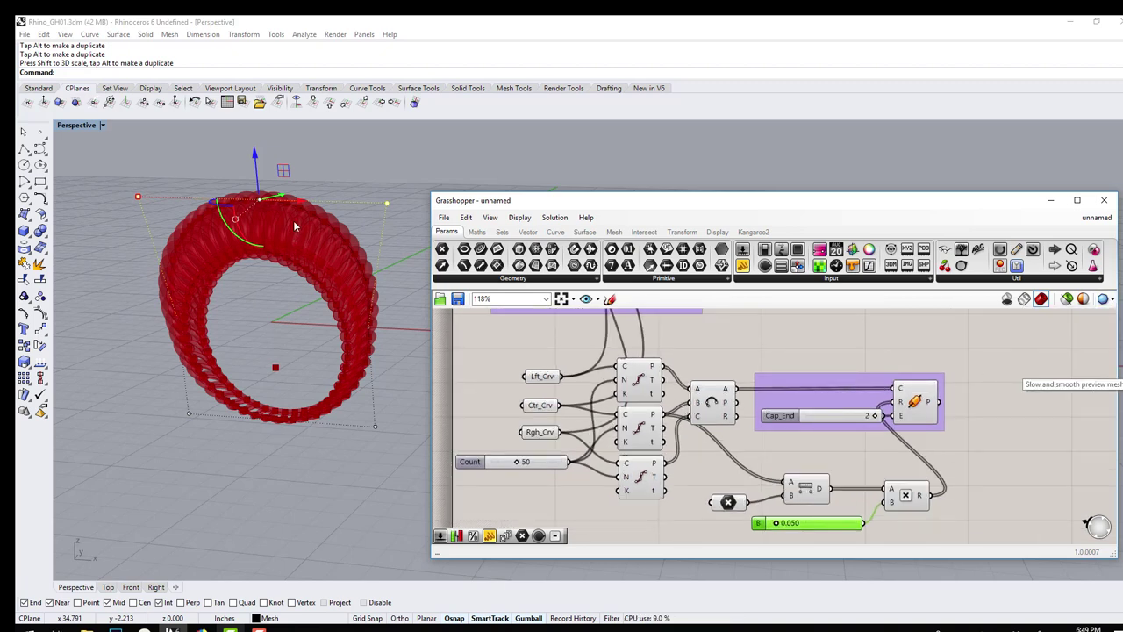
- Bake the Pipe P output onto the Mesh layer and minimize Grasshopper
scroll(263, 219, up, 2)
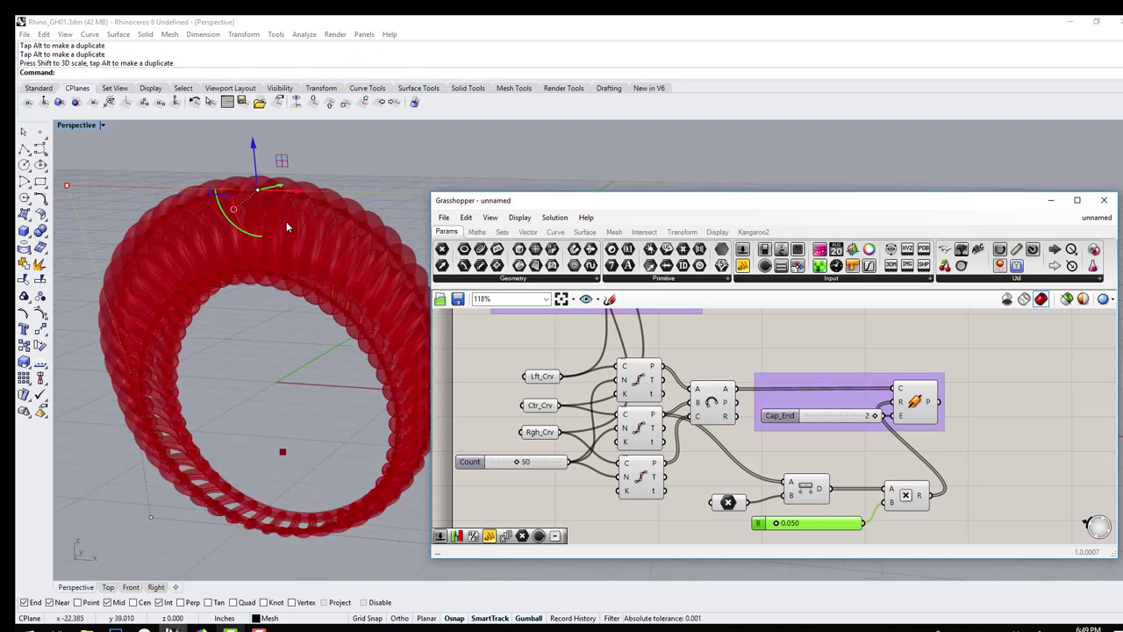
right_click(928, 409)
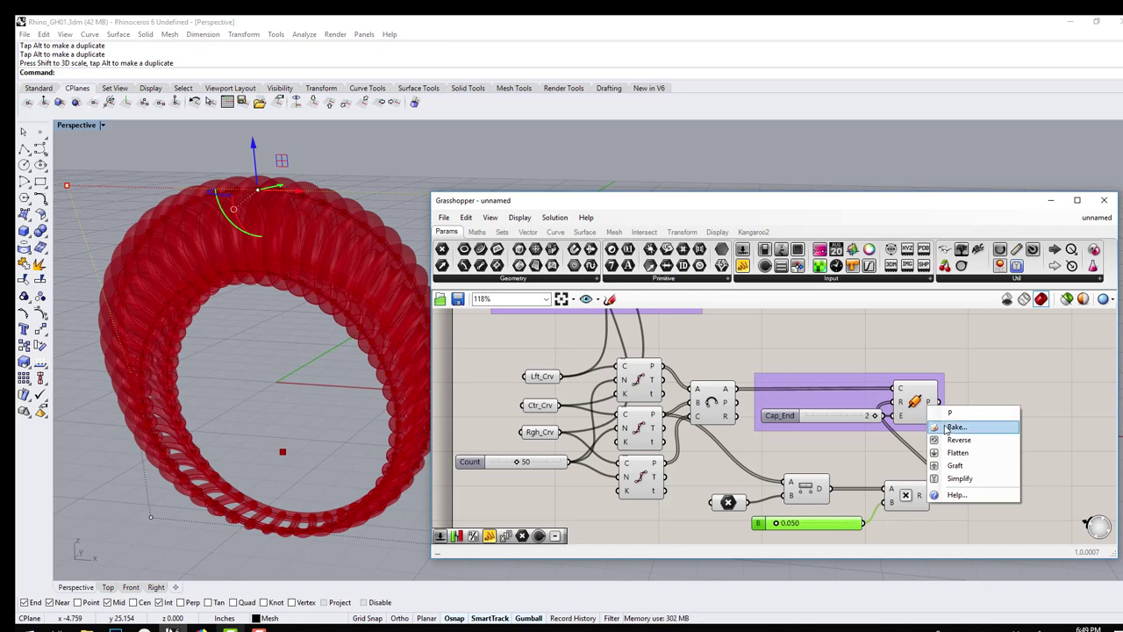
click(952, 426)
click(933, 337)
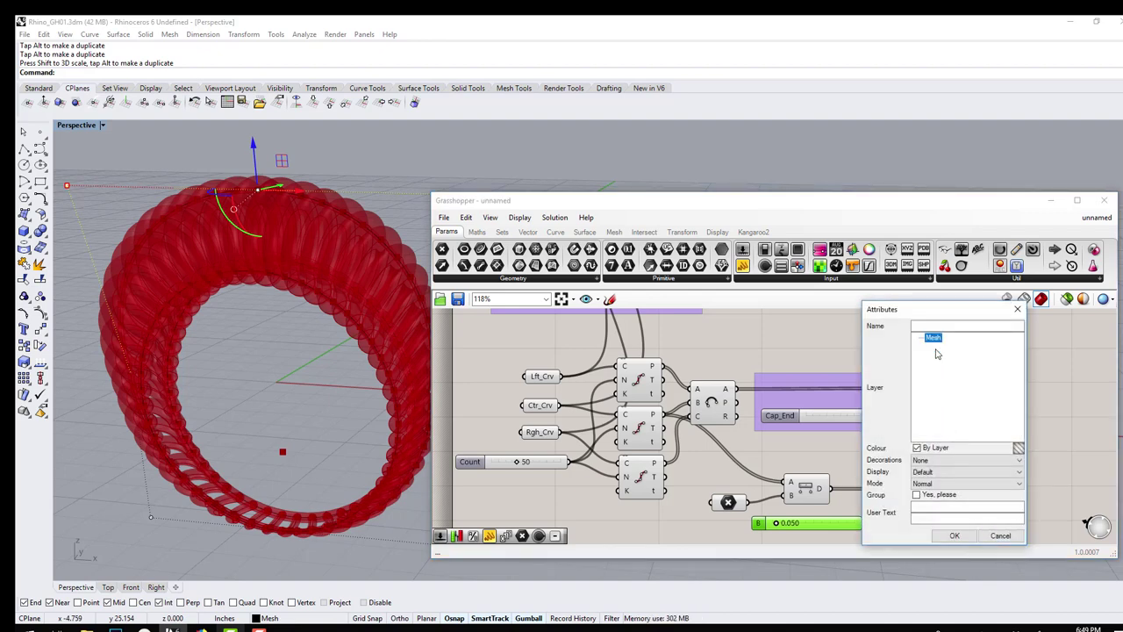
click(954, 534)
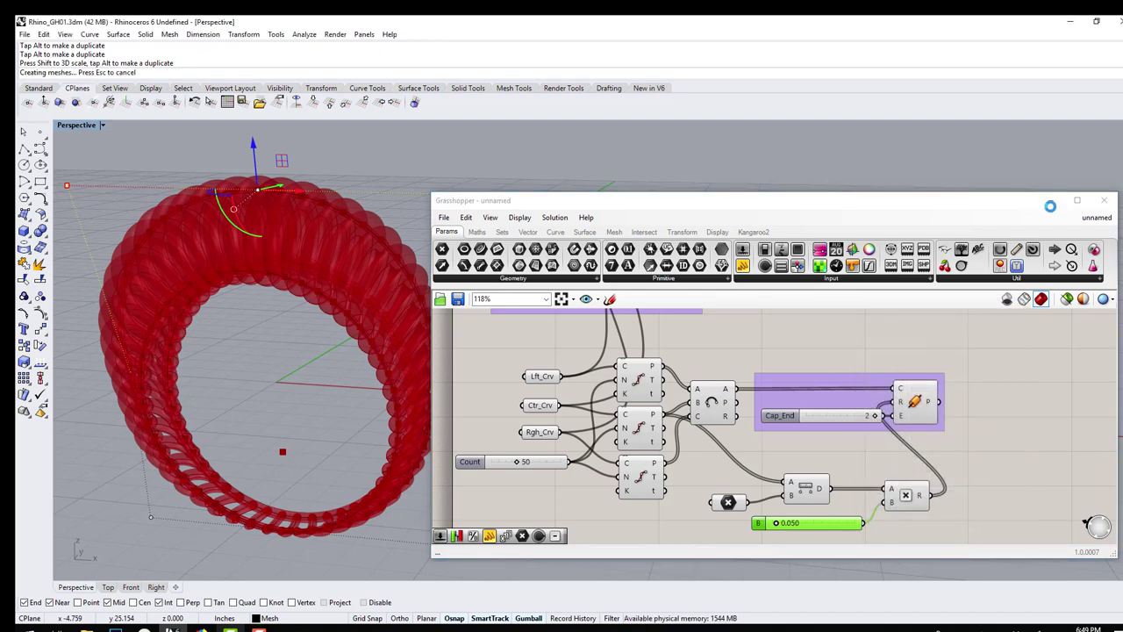
click(1051, 200)
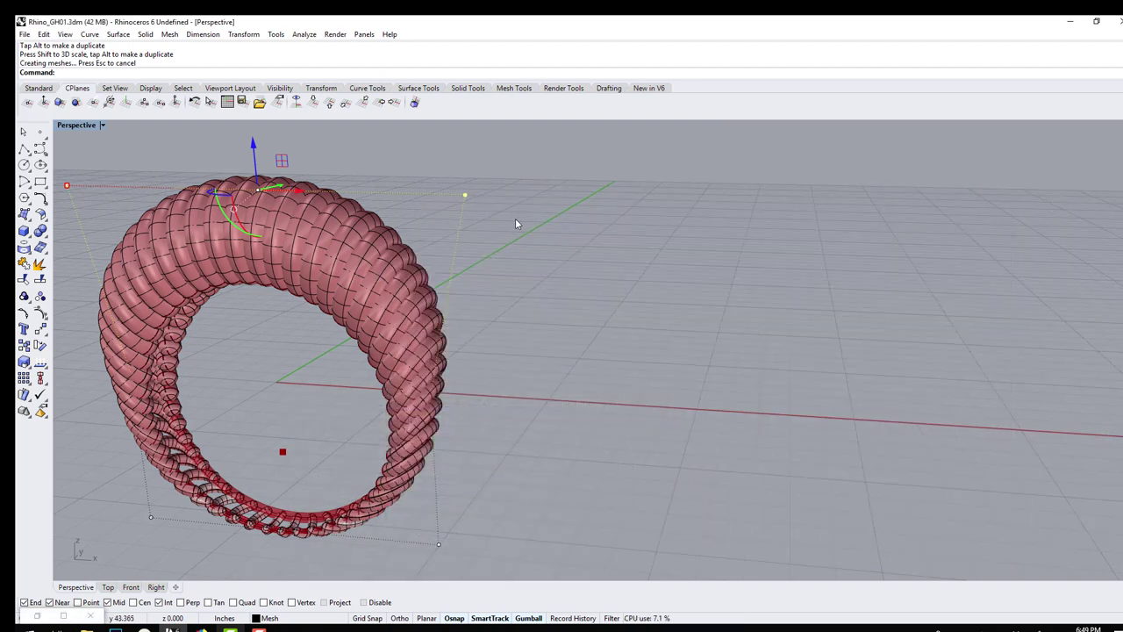
- Window-select the baked ring and Mesh it at slightly higher density, giving 4303 polygons each
scroll(263, 188, down, 2)
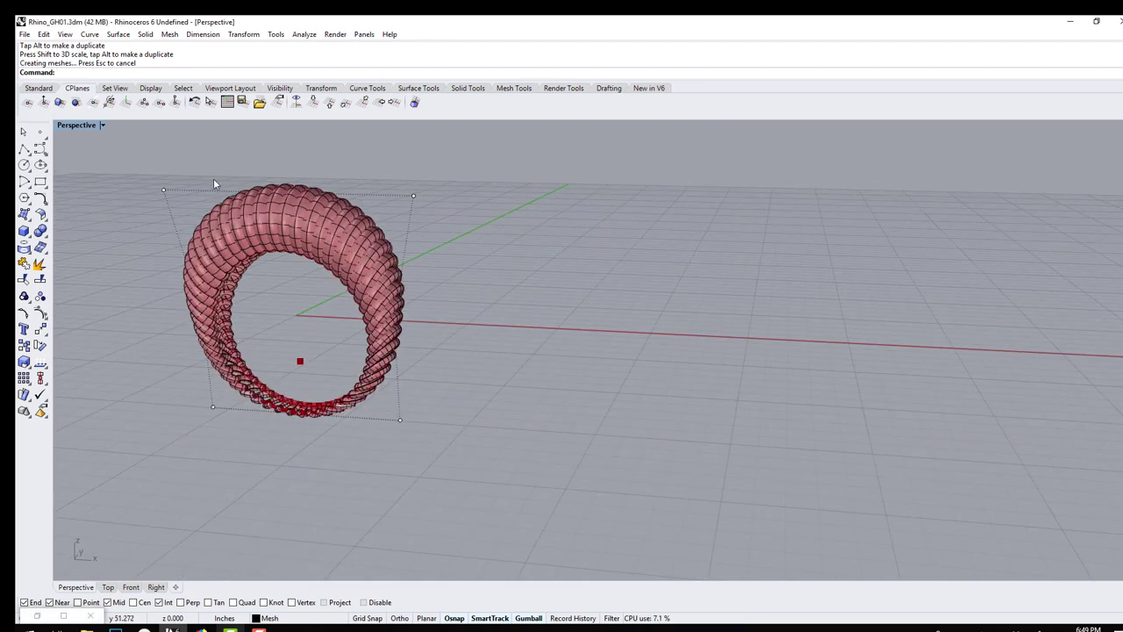
drag(149, 188, 466, 511)
text(Mesh)
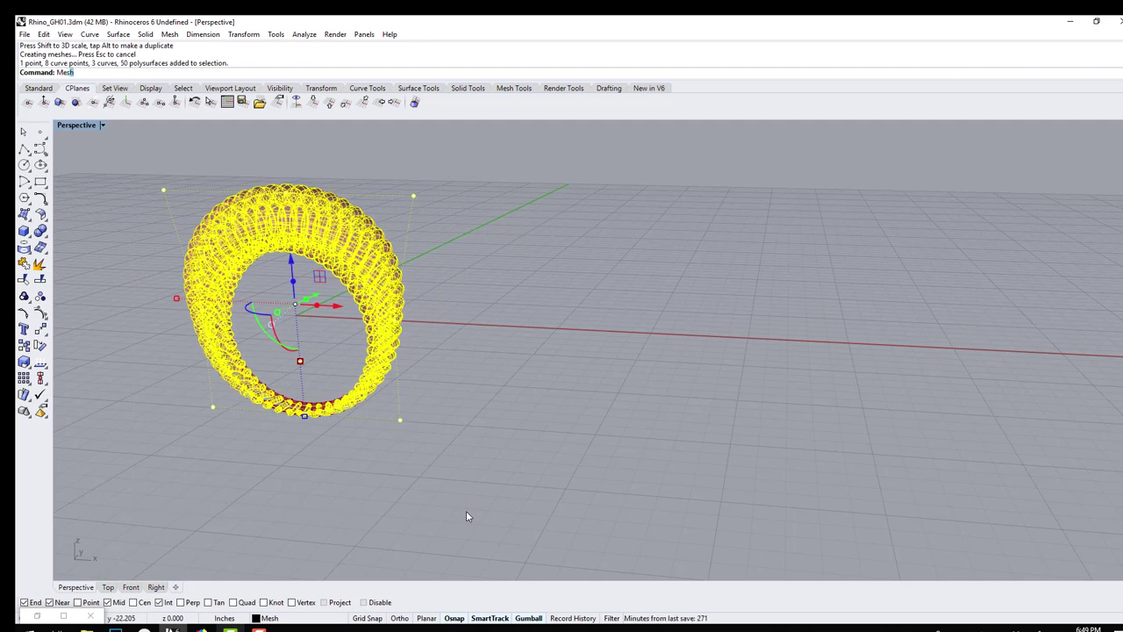
key(Return)
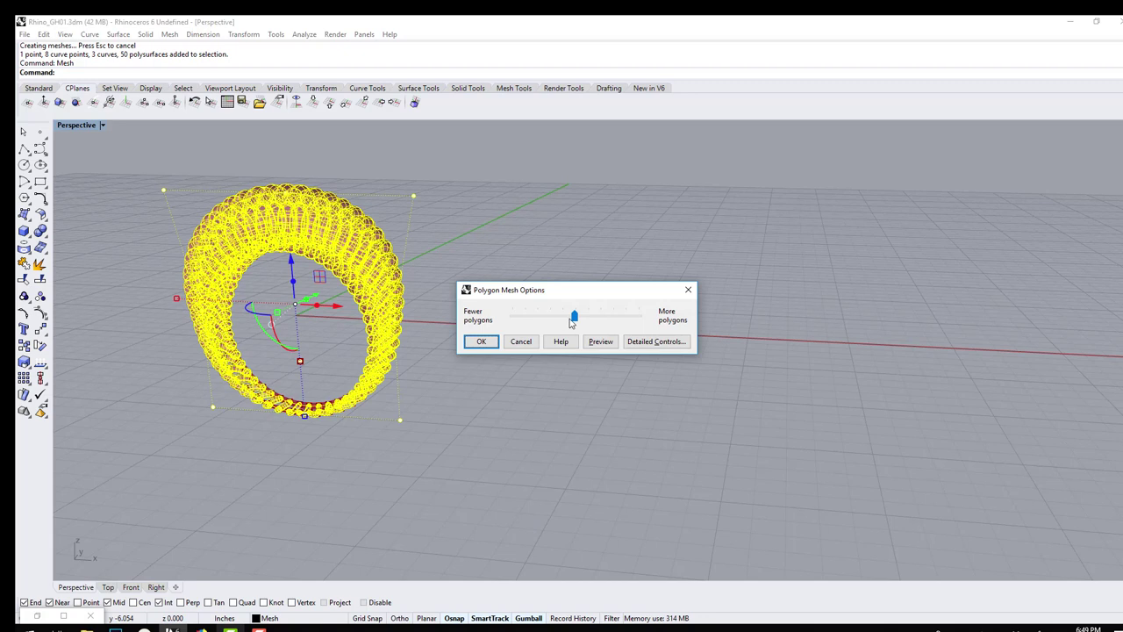
drag(571, 322, 580, 321)
click(481, 341)
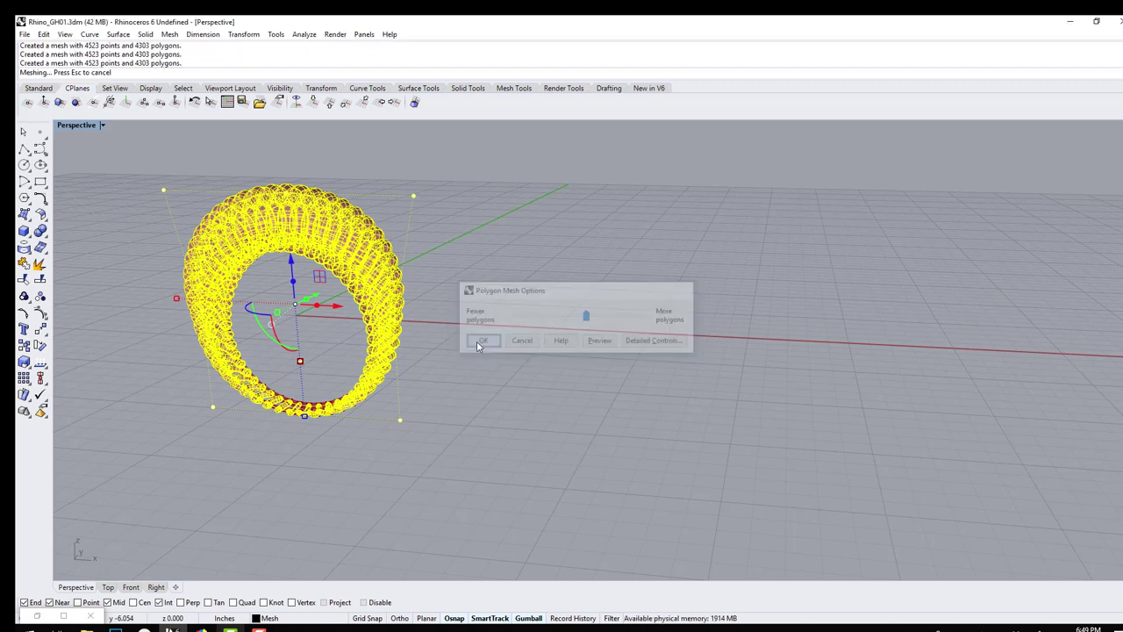